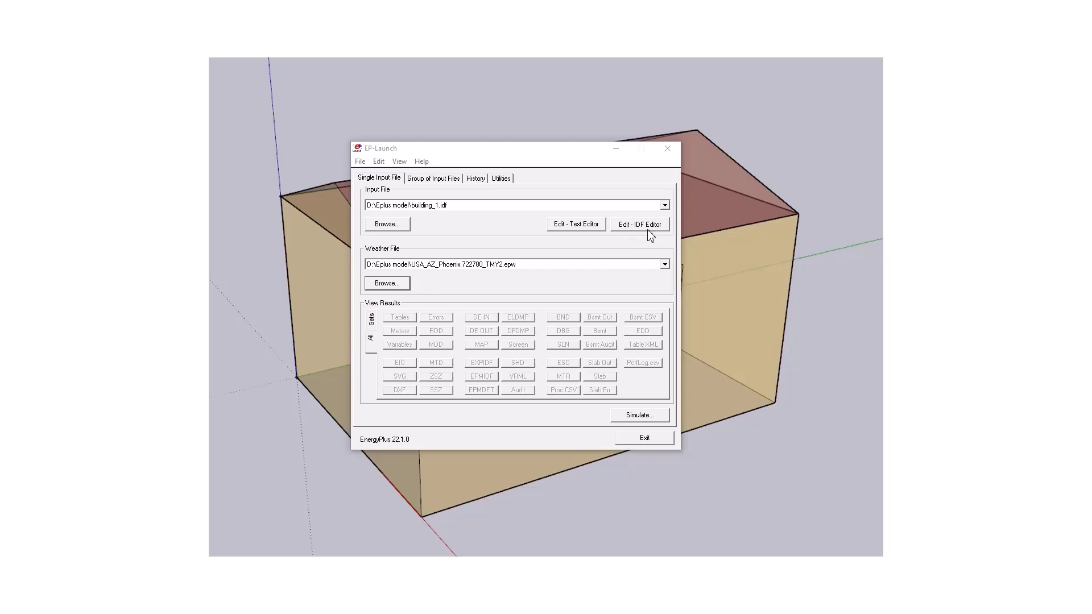
Open building_1.idf in the IDF Editor and limit the class list to classes that contain objects
left_click(655, 227)
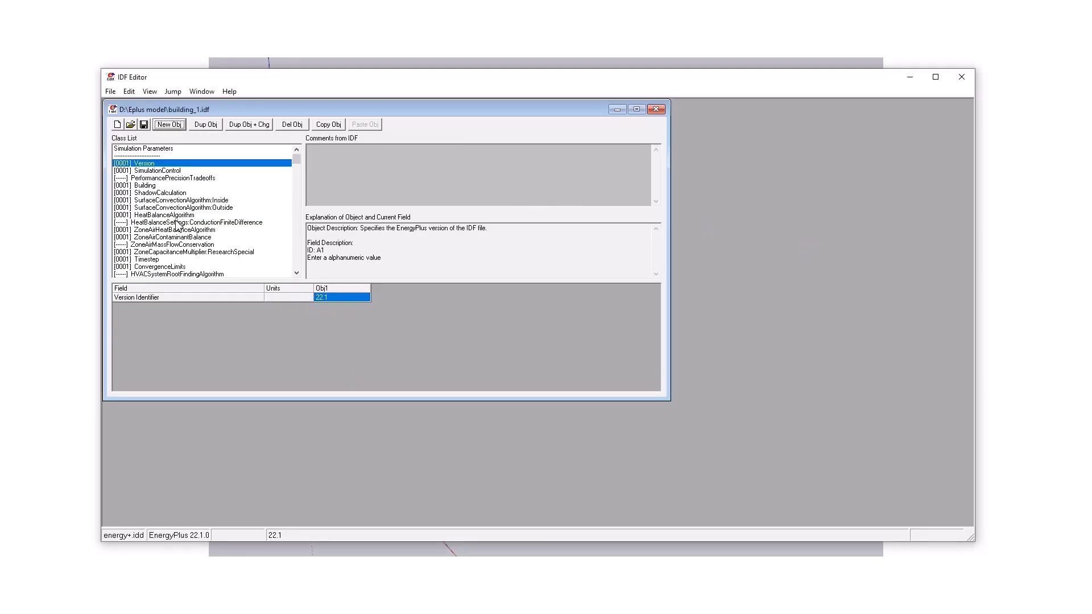
scroll(172, 203, "down", 1)
scroll(171, 199, "down", 4)
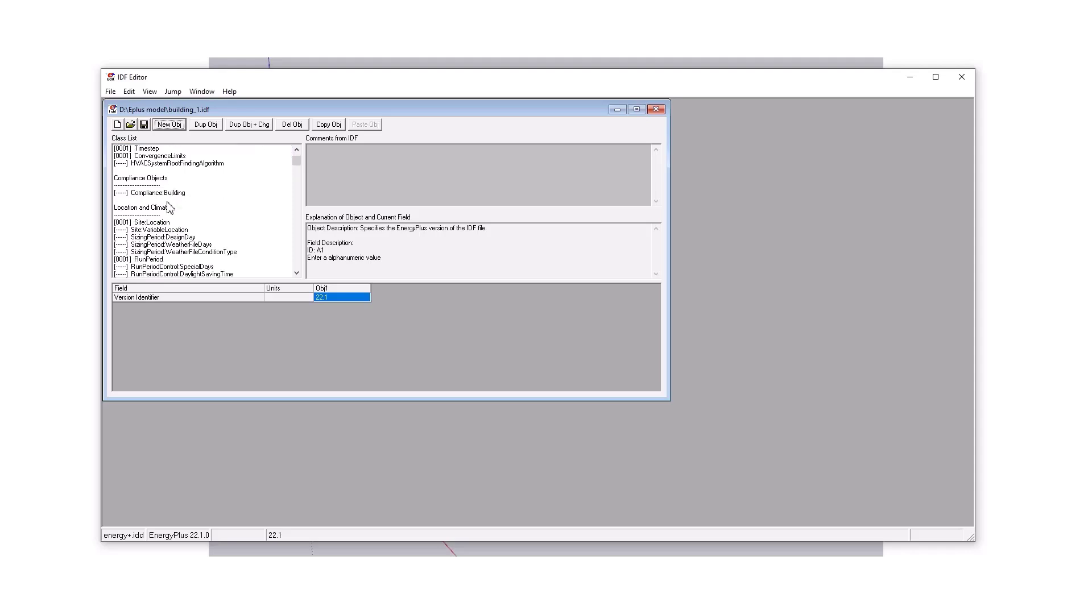
scroll(170, 211, "up", 6)
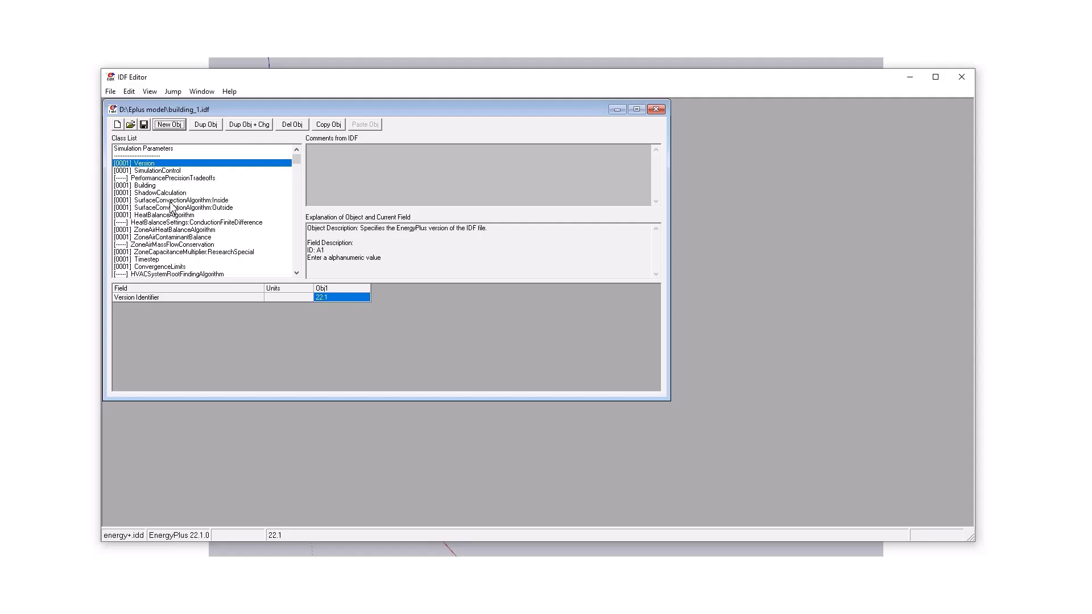
left_click(171, 200)
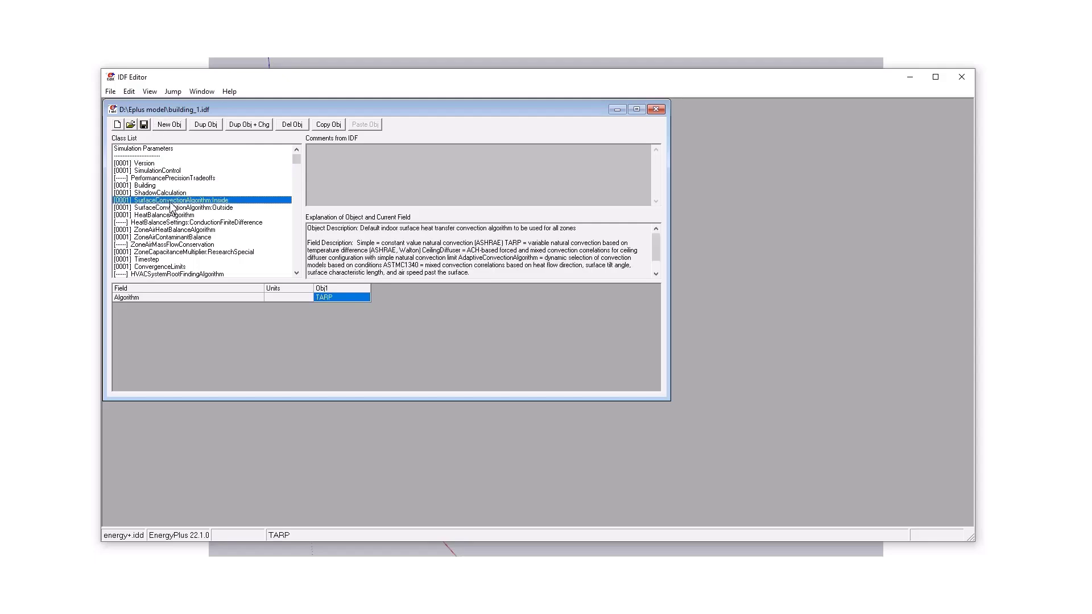
key("ctrl+l")
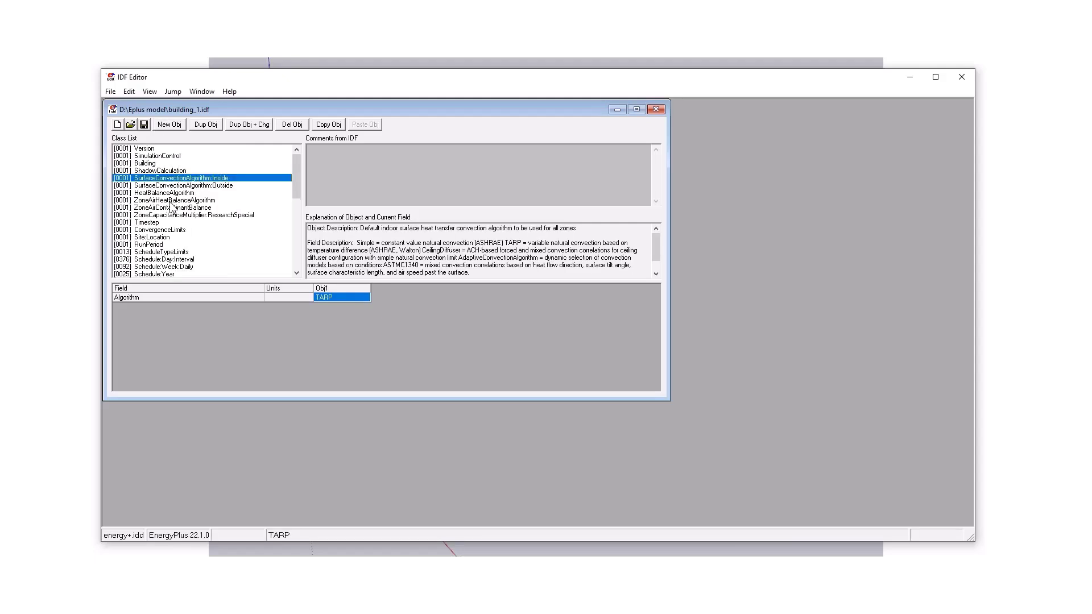
In SimulationControl, keep Do Zone Sizing Calculation at Yes and set Run Simulation for Sizing Periods to No
left_click(146, 150)
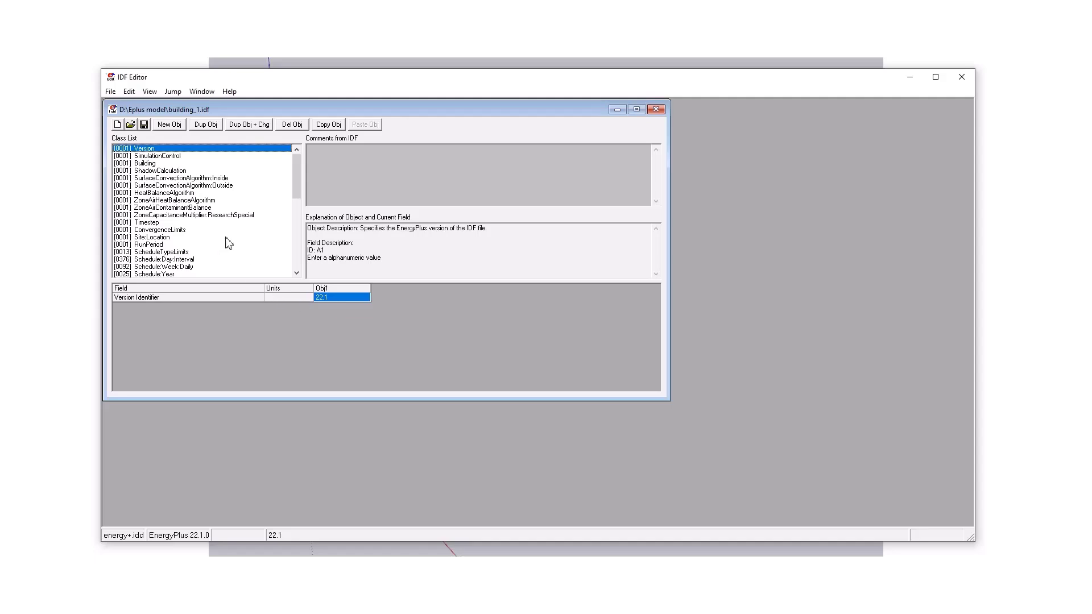
left_click(168, 157)
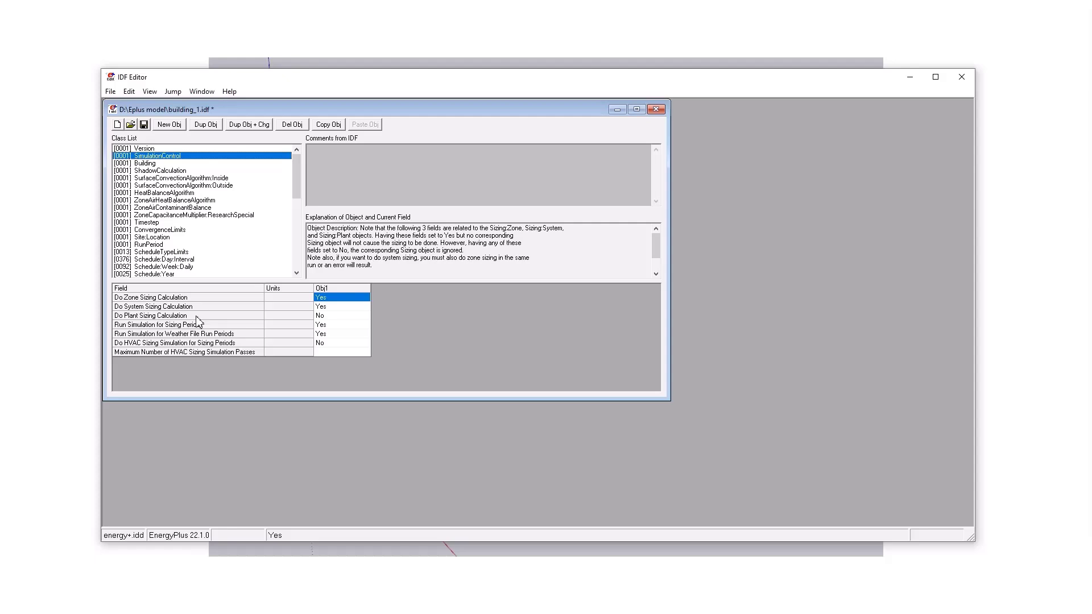
left_click(350, 299)
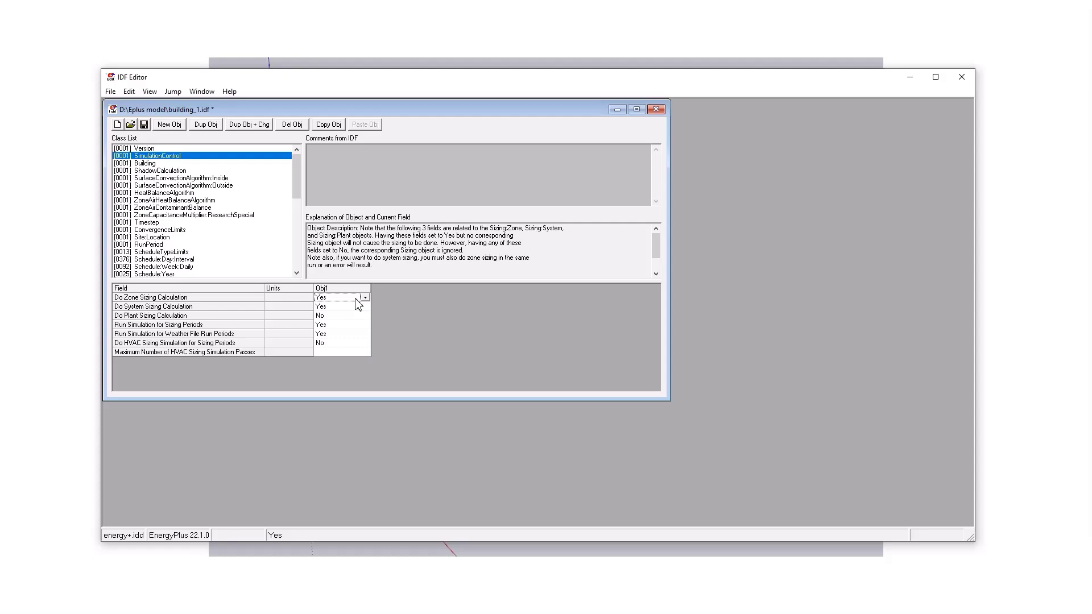
left_click(364, 299)
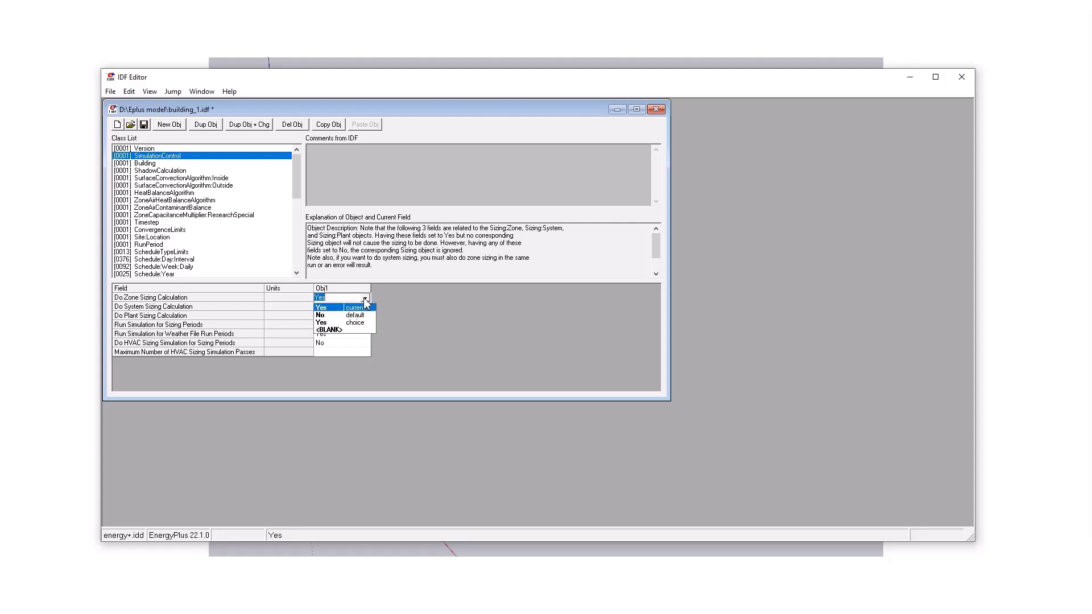
left_click(365, 300)
left_click(391, 303)
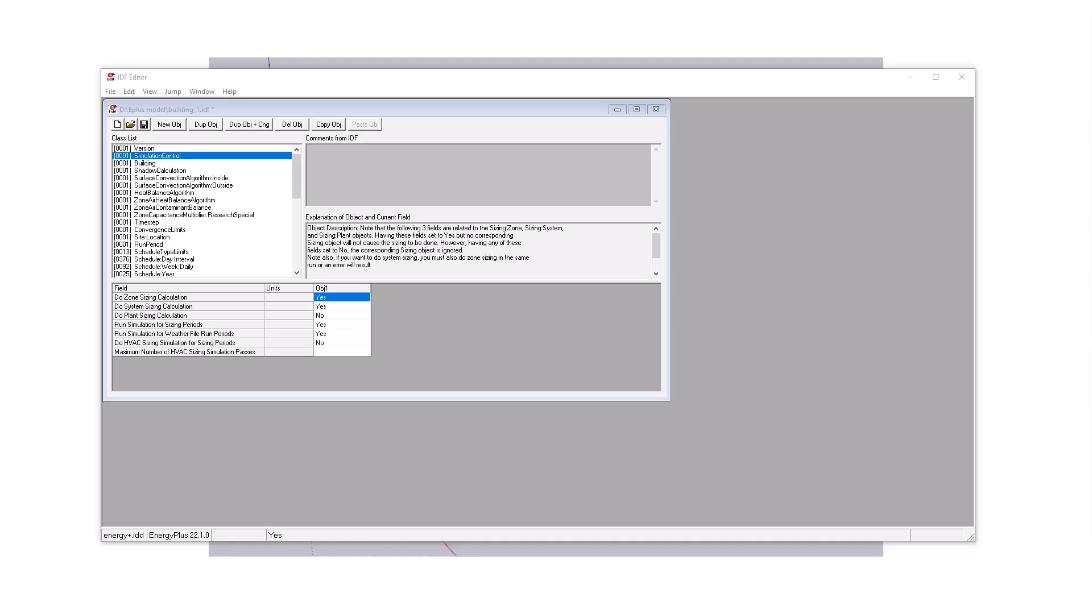
left_click(339, 325)
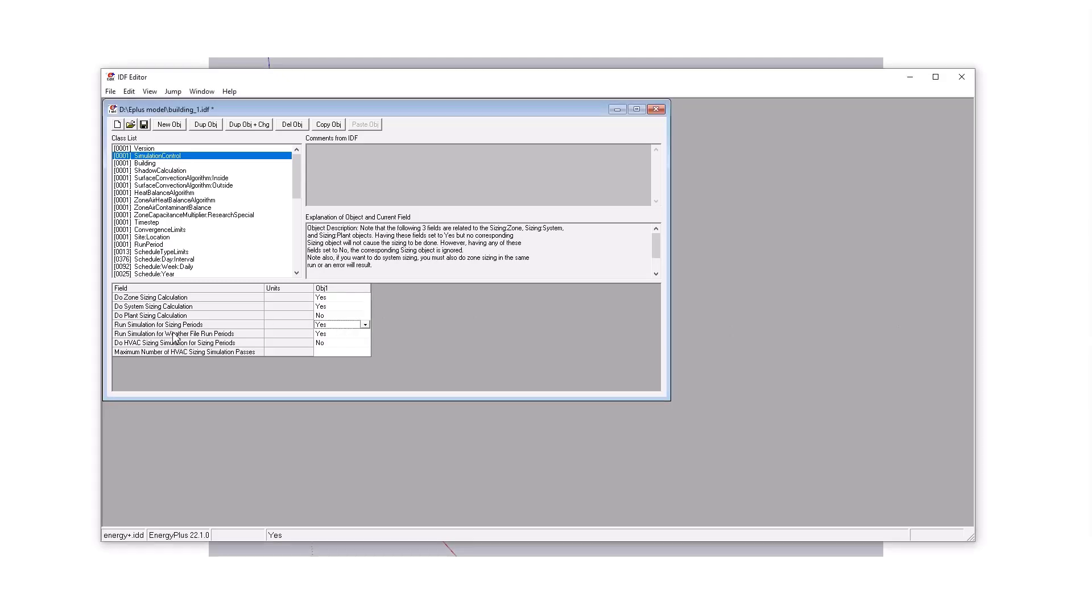
left_click(366, 326)
left_click(345, 347)
Examine the RunPeriod dates and weather file options alongside the run settings in SimulationControl
left_click(157, 244)
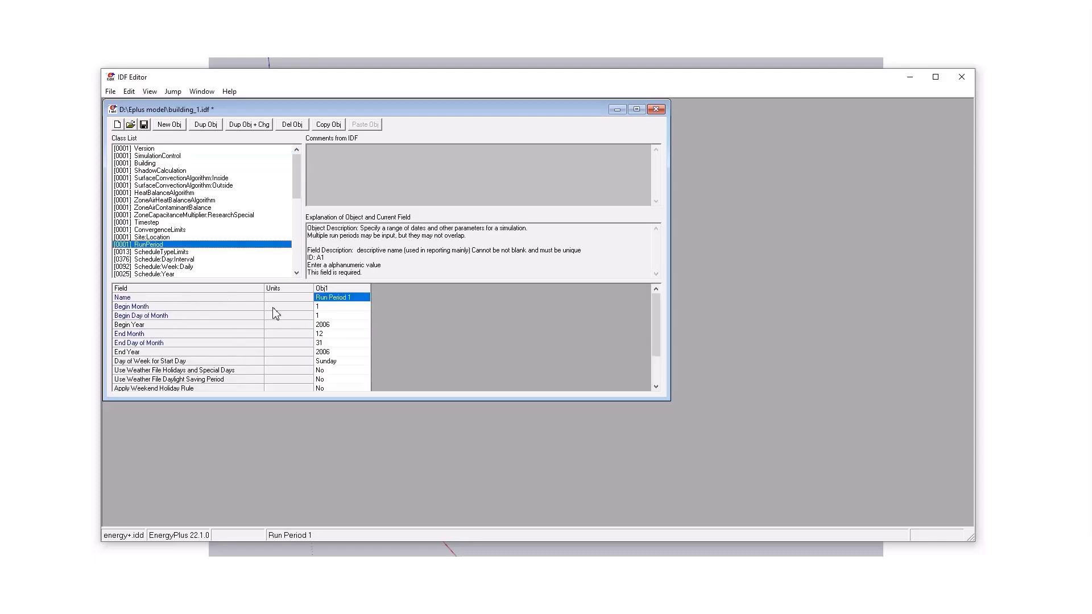
scroll(361, 334, "down", 1)
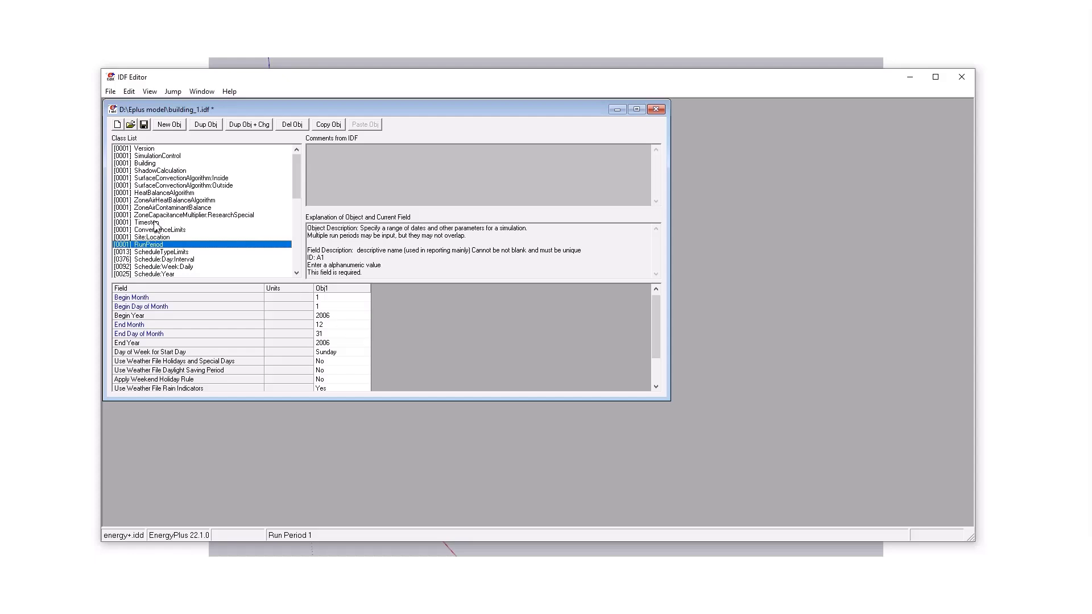
left_click(158, 157)
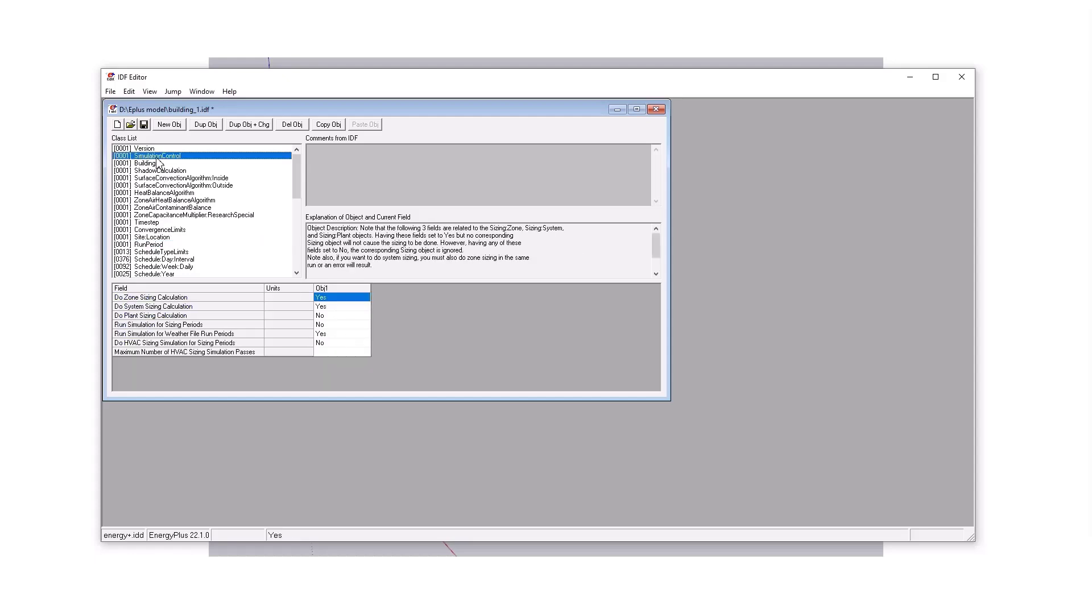
left_click(328, 325)
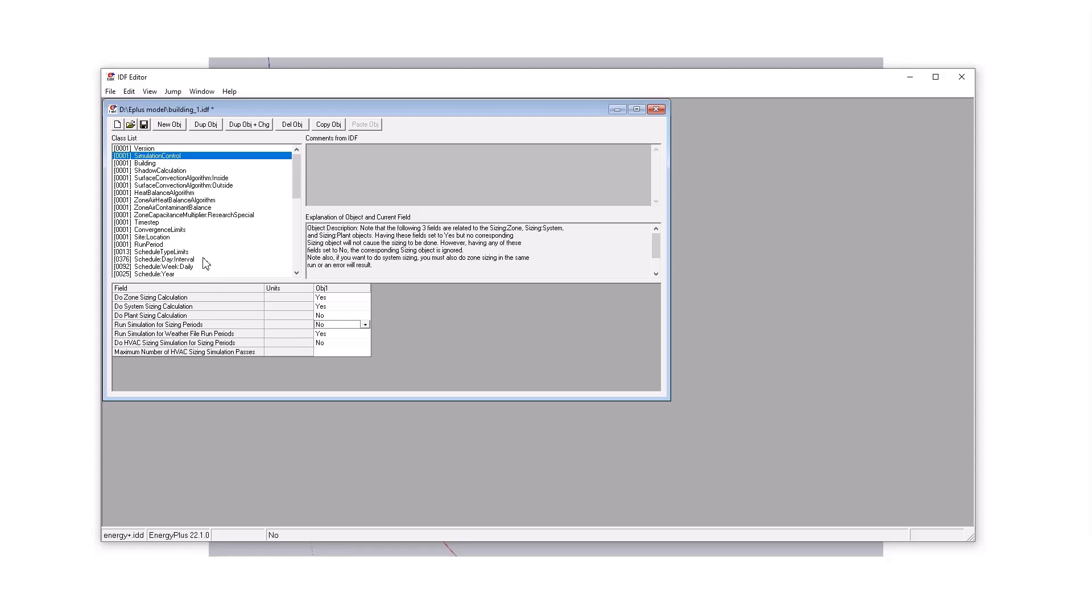
left_click(161, 245)
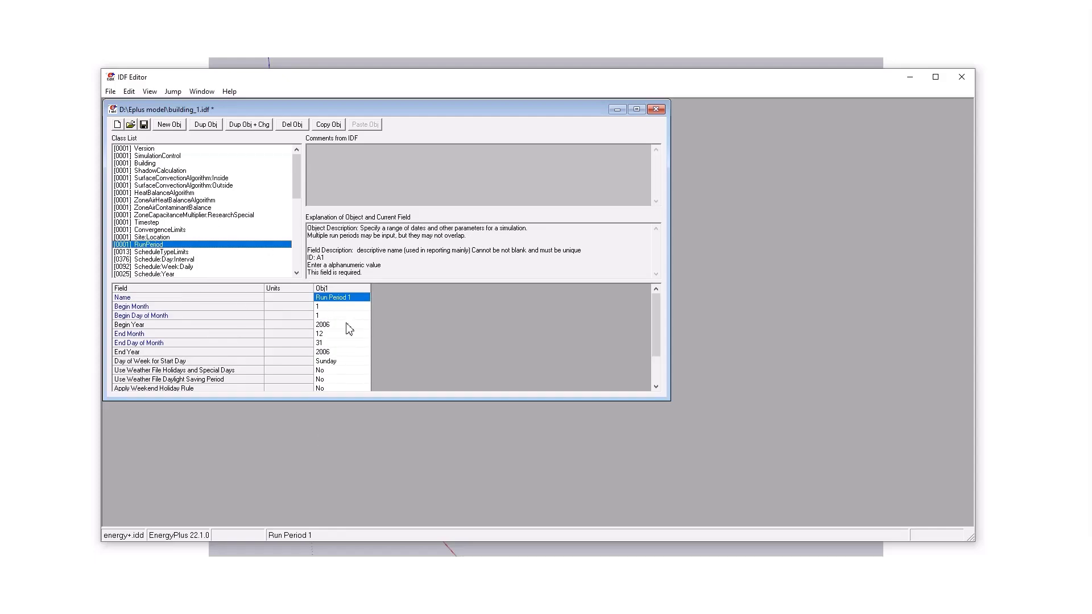
scroll(339, 329, "down", 3)
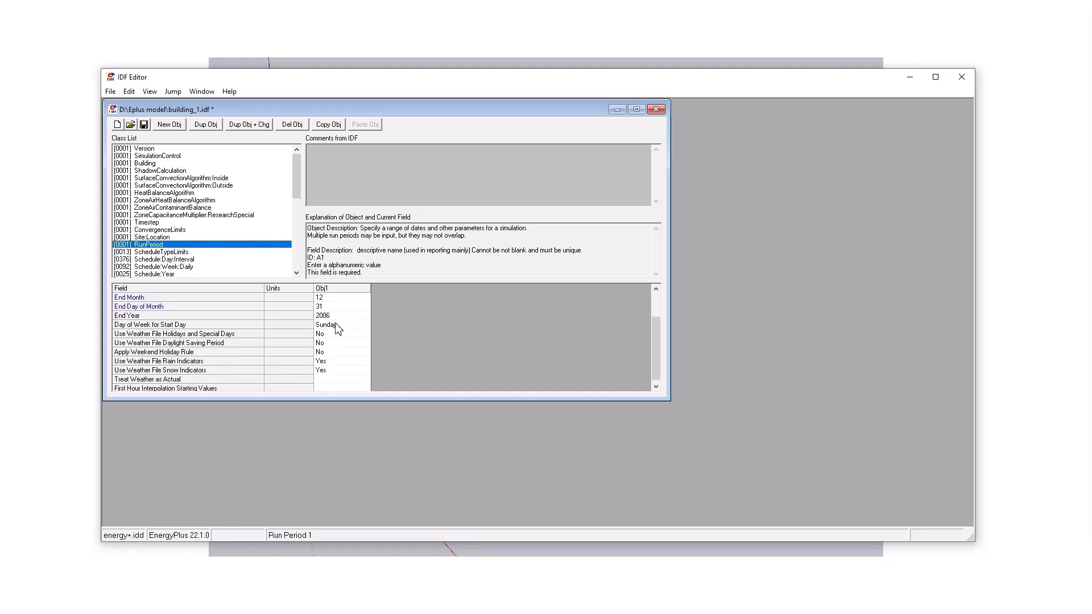
scroll(339, 339, "up", 3)
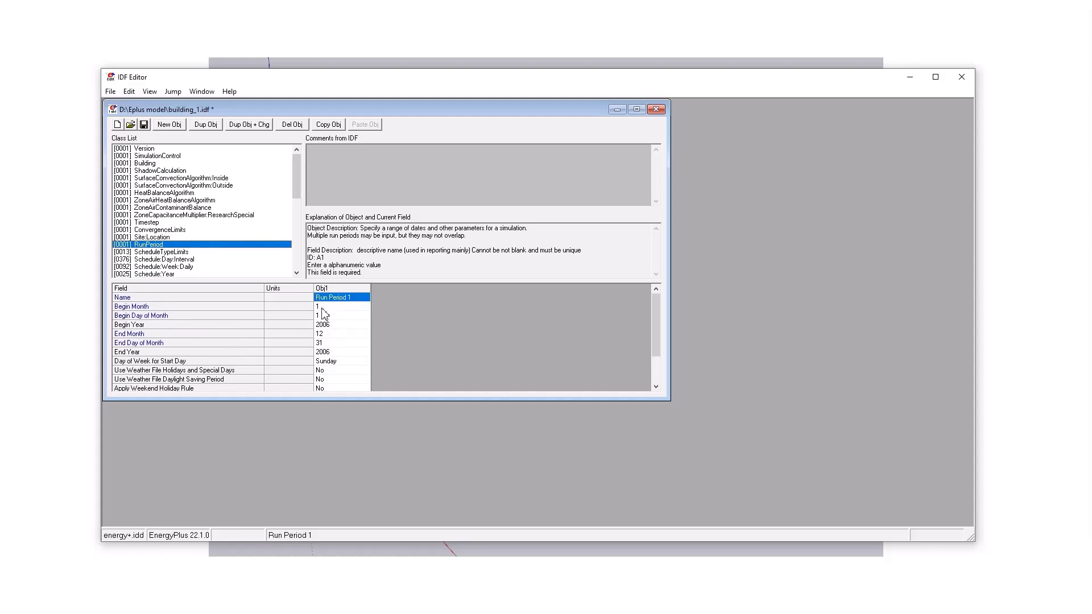
left_click(161, 156)
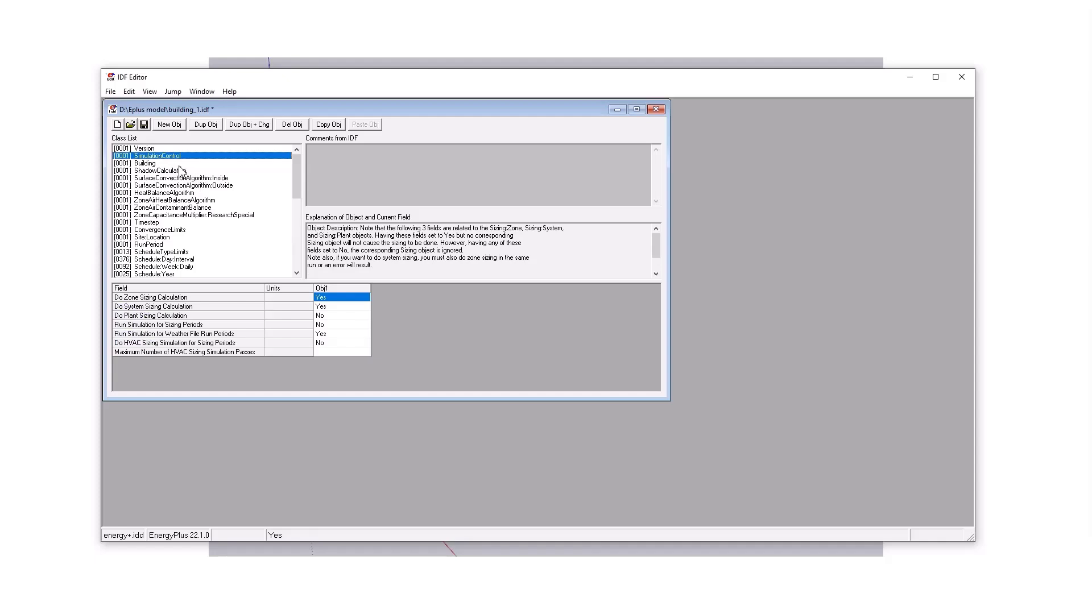
Set the Building object's Loads Convergence Tolerance Value to the 0.5 maximum and check its Temperature Convergence Tolerance Value
left_click(179, 164)
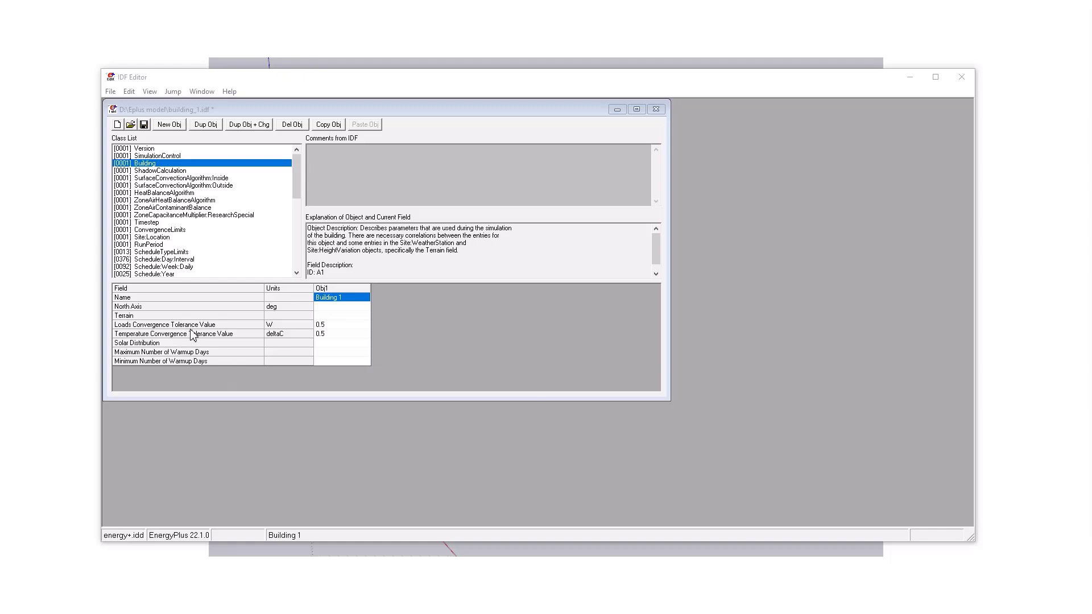
left_click(336, 325)
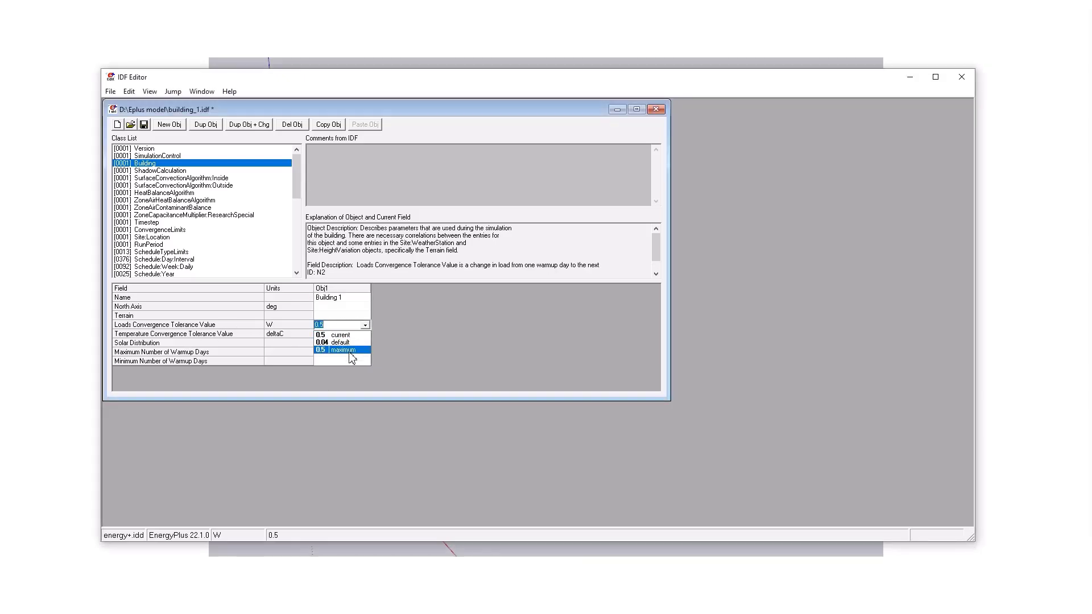
left_click(348, 351)
left_click(357, 316)
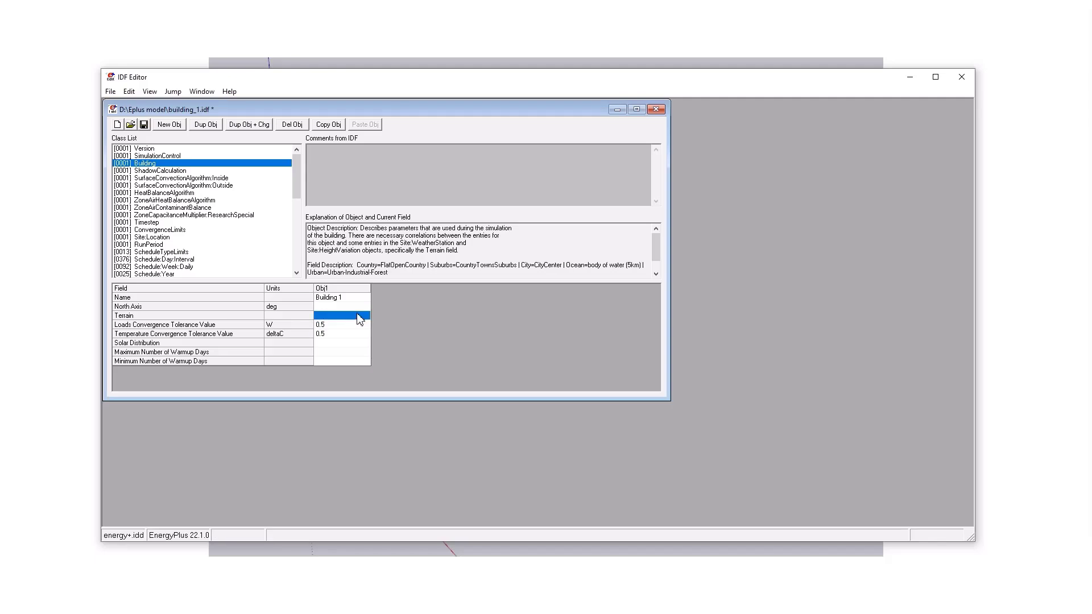
left_click(356, 326)
left_click(351, 333)
left_click(347, 327)
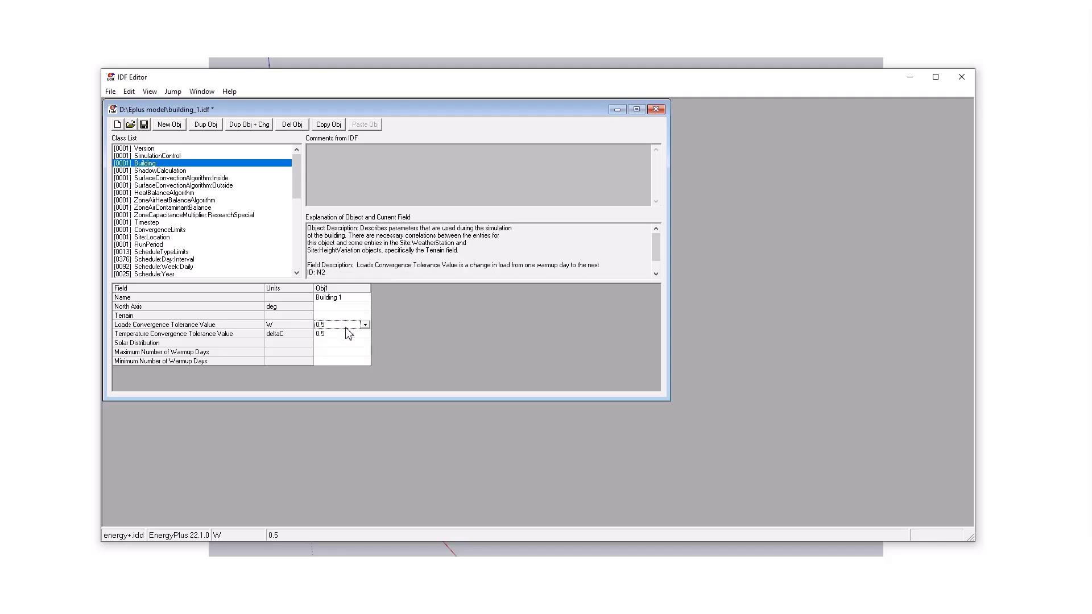
left_click(347, 333)
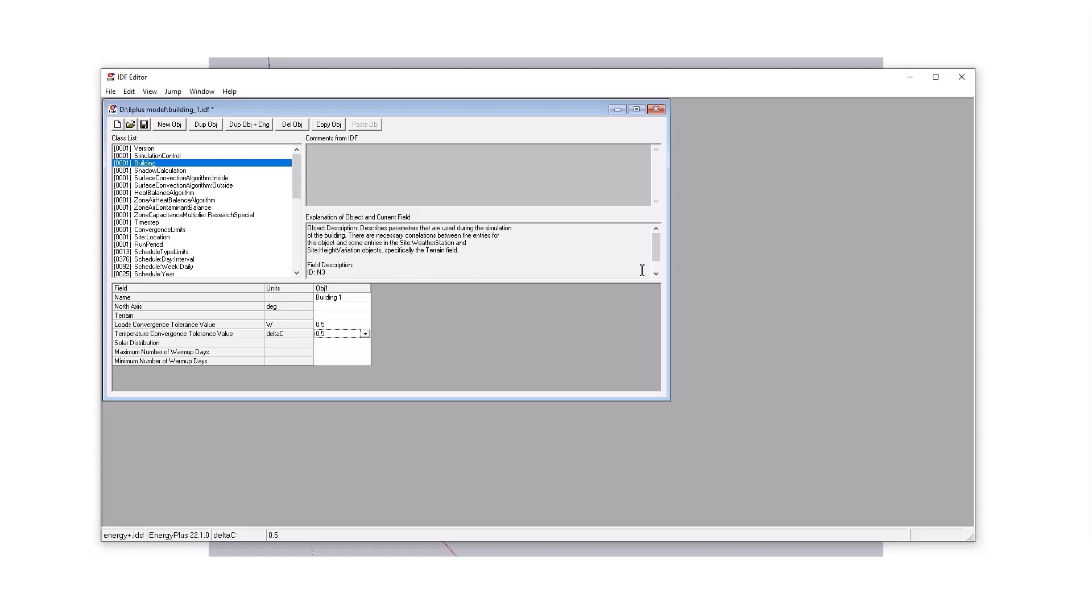
Examine the ZoneAirContaminantBalance and Timestep objects
left_click(173, 208)
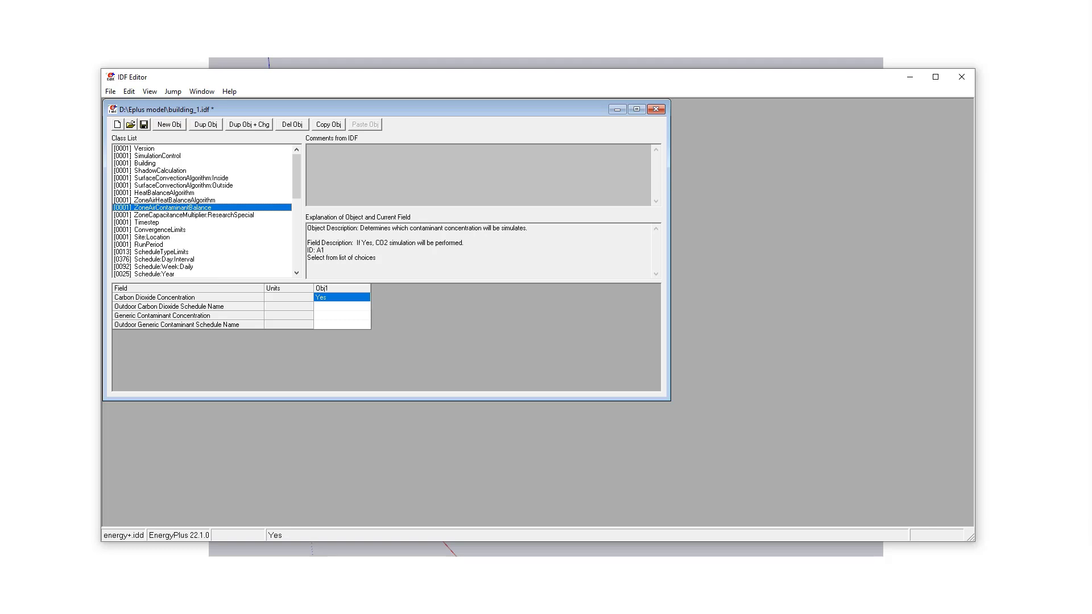
left_click(159, 222)
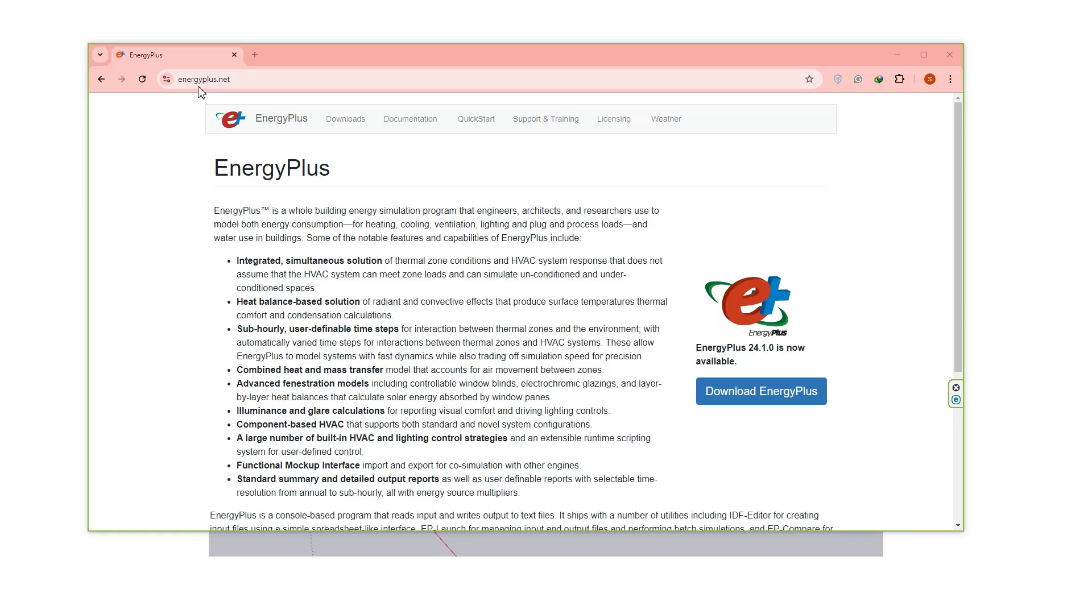
On the EnergyPlus website in the browser, open the weather data list for Arizona, USA, under North and Central America (WMO Region 4)
left_click(669, 120)
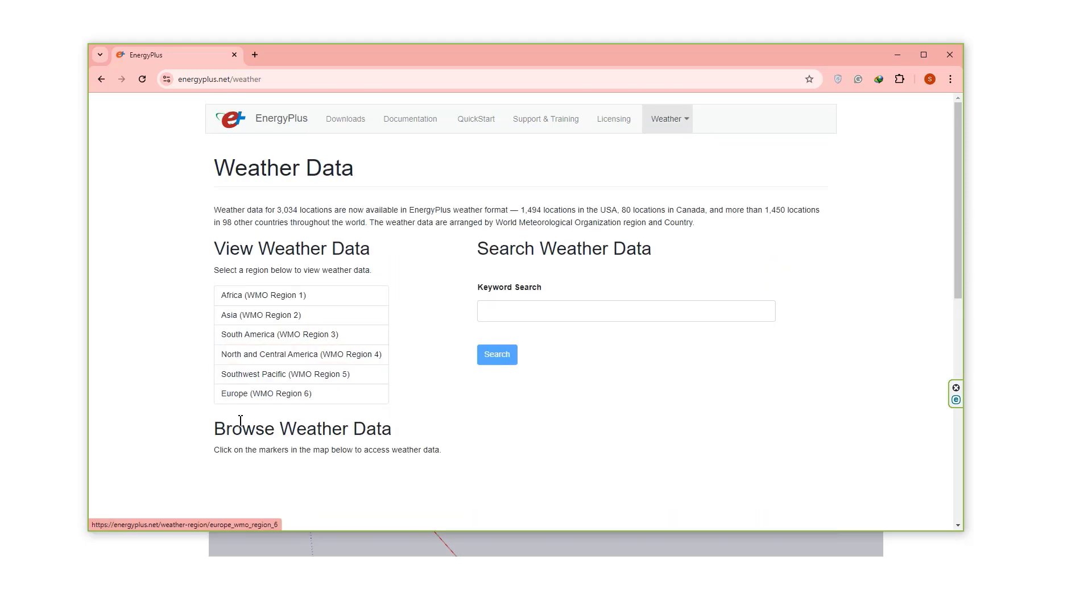
left_click(265, 360)
scroll(302, 376, "down", 1)
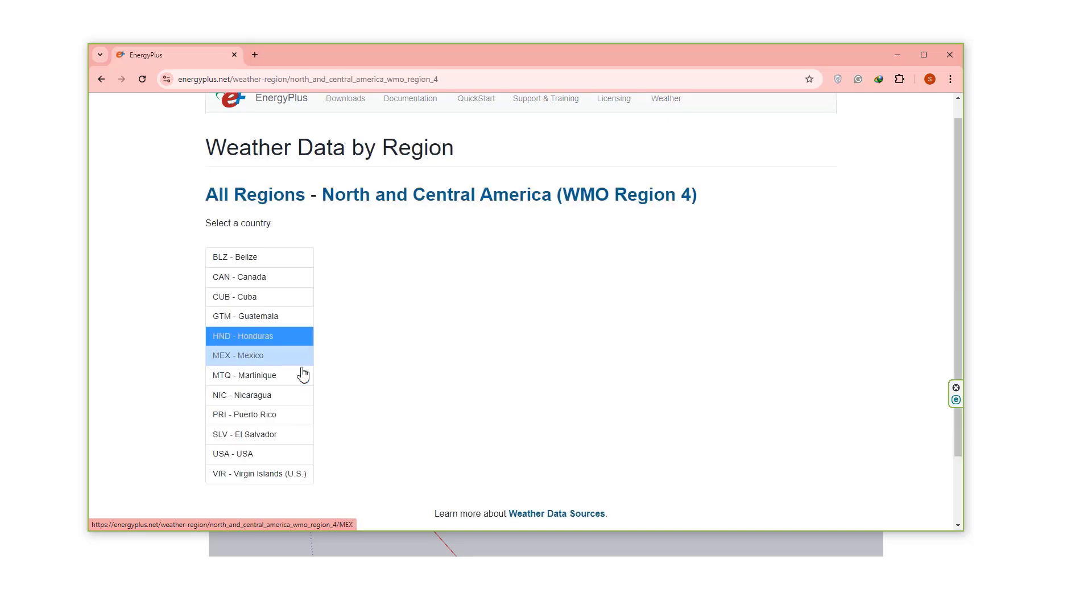
left_click(227, 417)
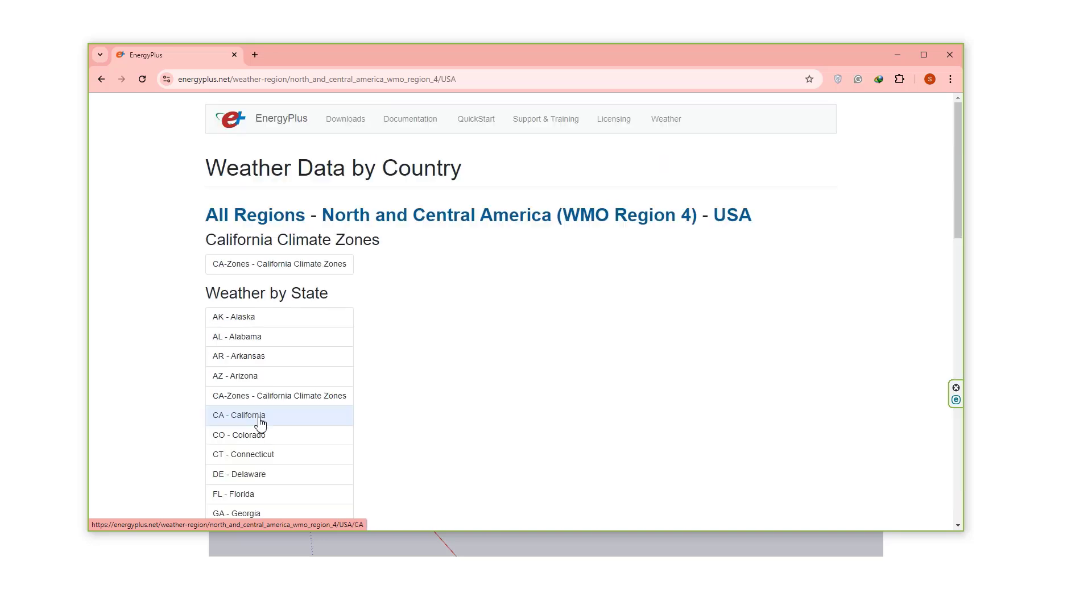
left_click(262, 378)
Download the ddy weather file for Phoenix 722780 (TMY2) and open it in the IDF Editor
scroll(387, 392, "down", 1)
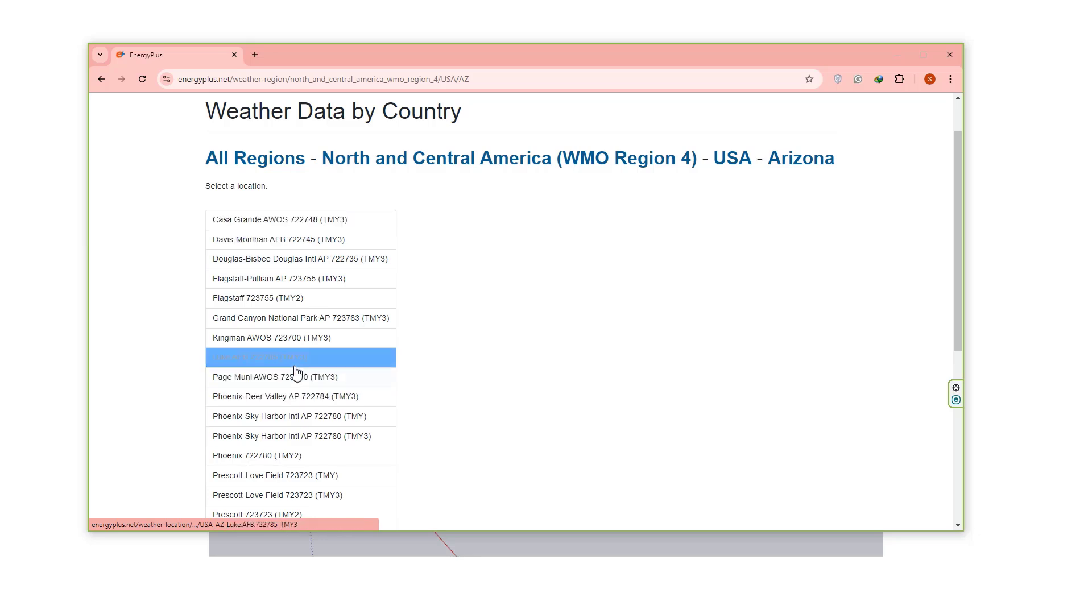
scroll(296, 374, "down", 2)
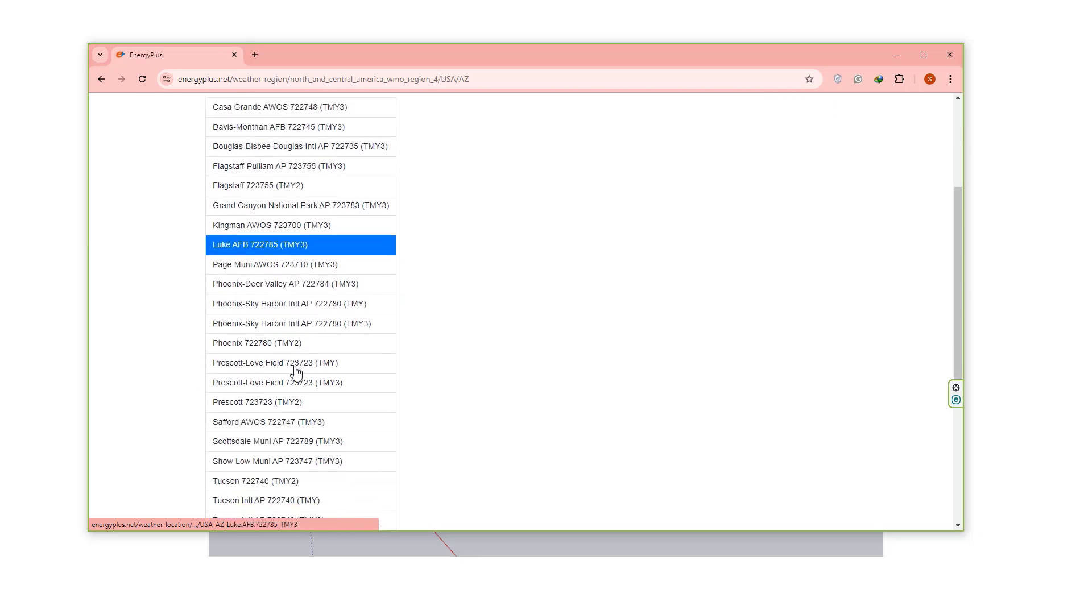
left_click(247, 352)
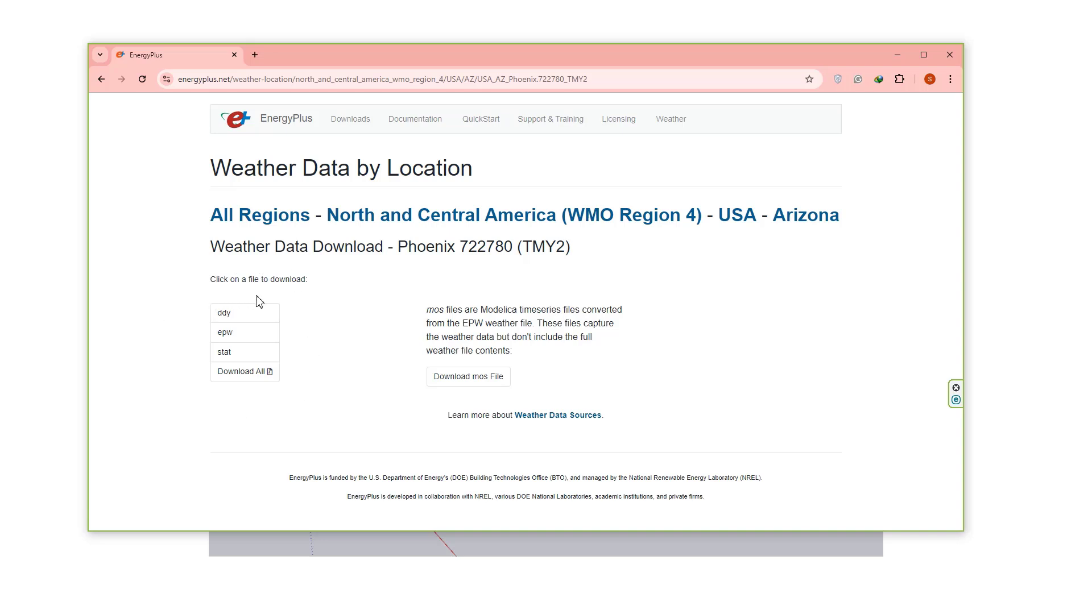
left_click(234, 316)
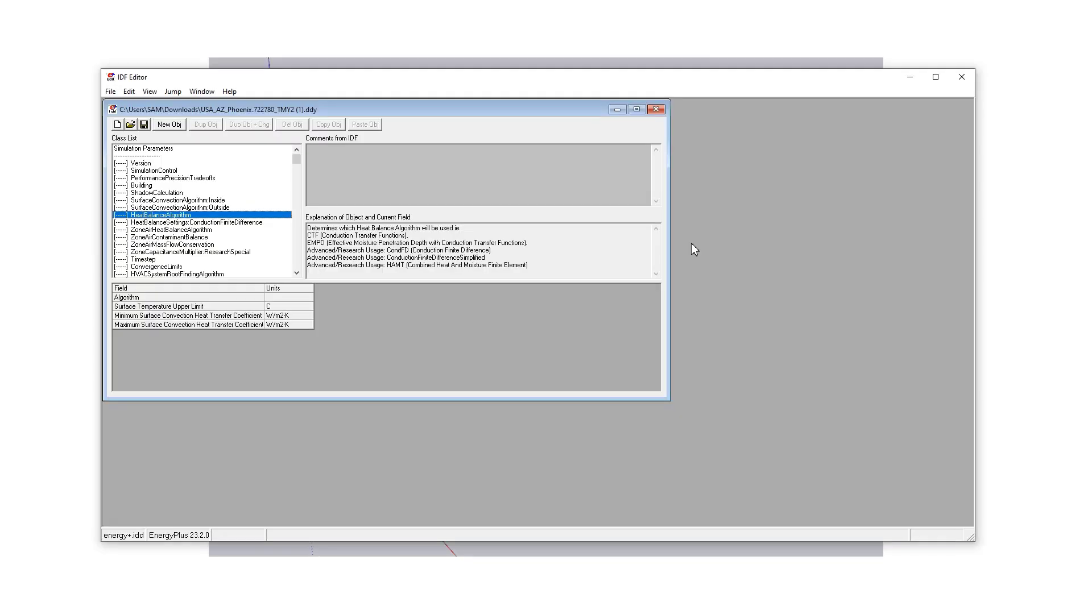
Show only the classes with objects in the Phoenix ddy file and display its SizingPeriod:DesignDay objects
key("ctrl+l")
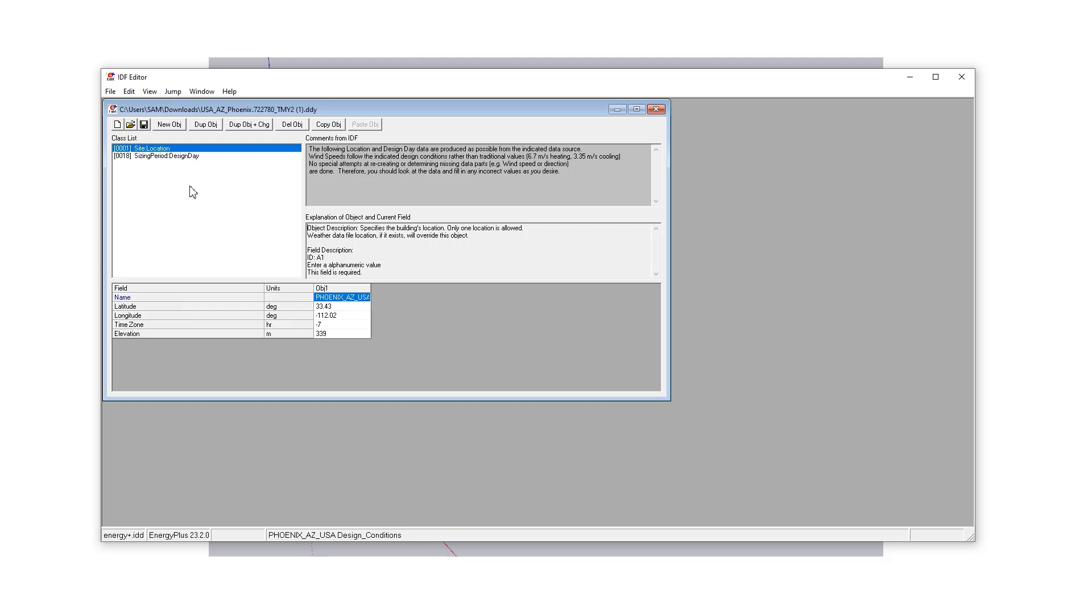
left_click(159, 156)
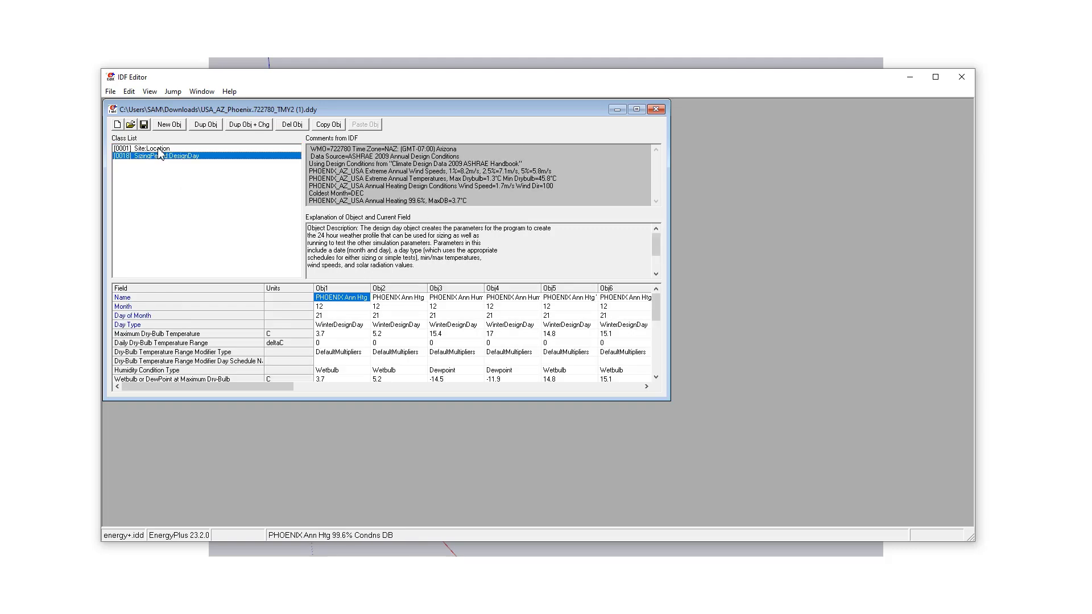
Copy the Site:Location object from the Phoenix ddy file
left_click(159, 149)
left_click(162, 156)
left_click(151, 149)
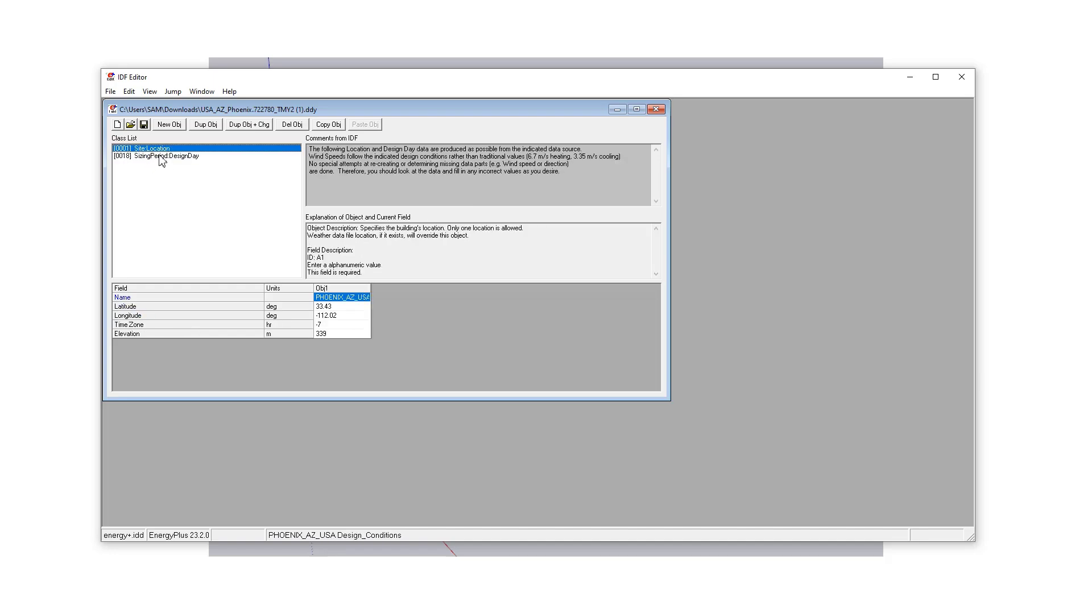
left_click(159, 157)
left_click(156, 149)
left_click(330, 125)
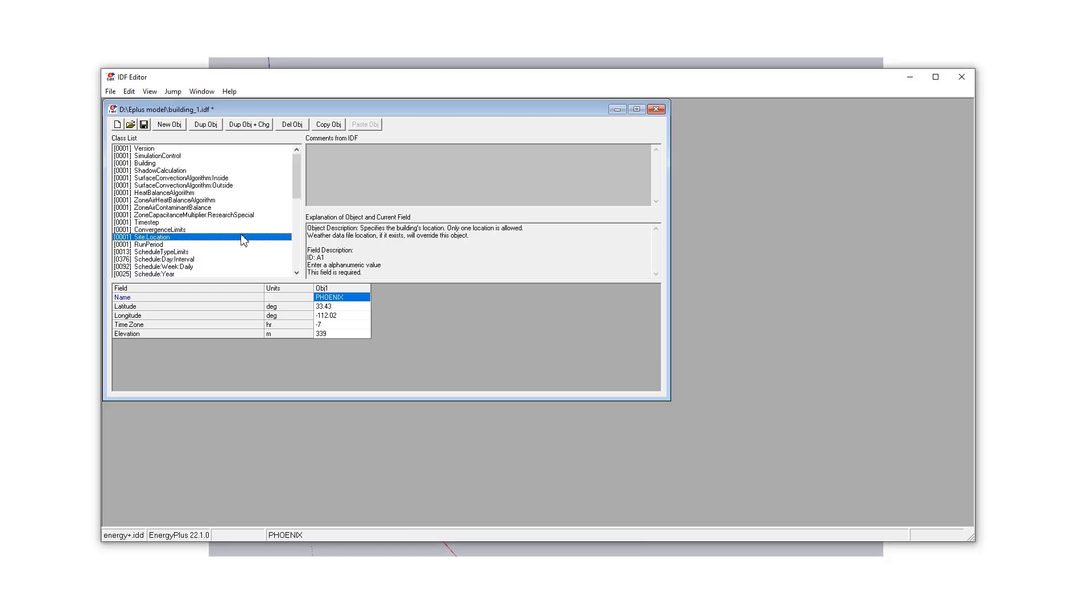
In building_1.idf, delete the existing PHOENIX Site:Location object and paste the one copied from the ddy file
left_click(339, 288)
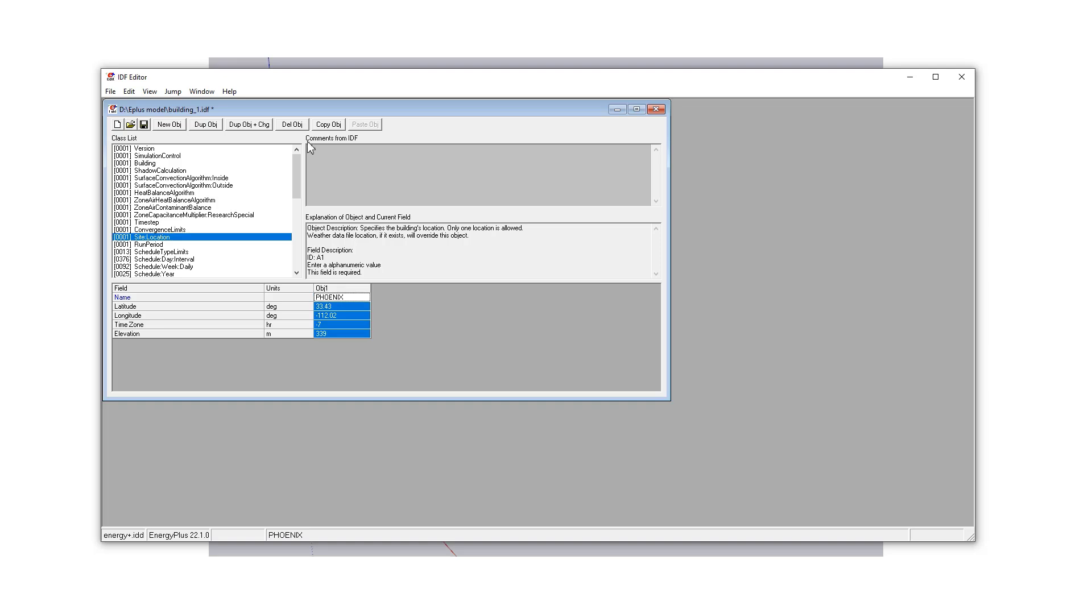
left_click(295, 127)
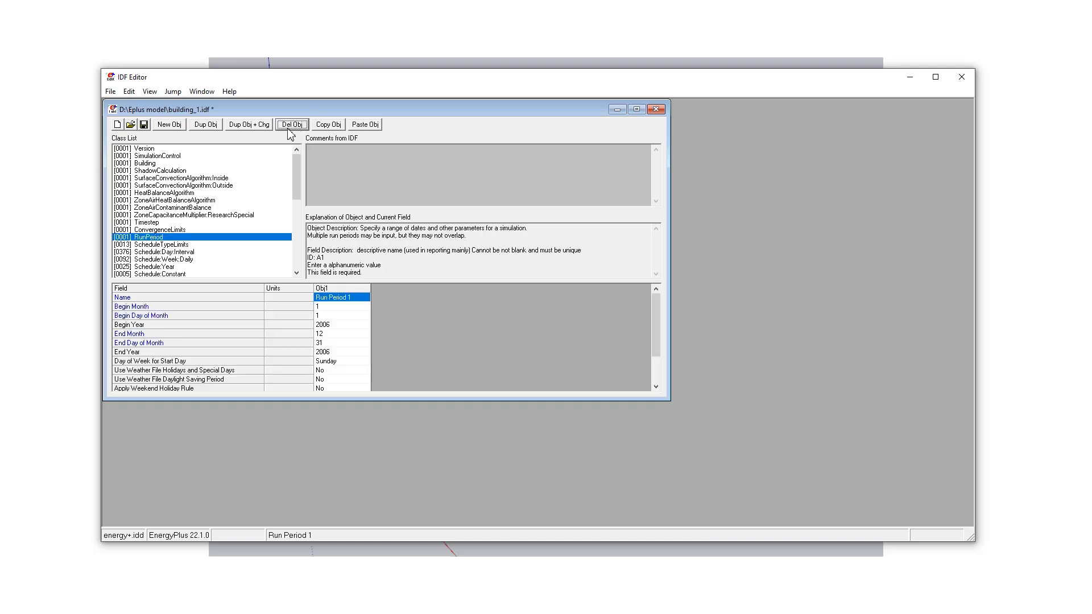
left_click(363, 125)
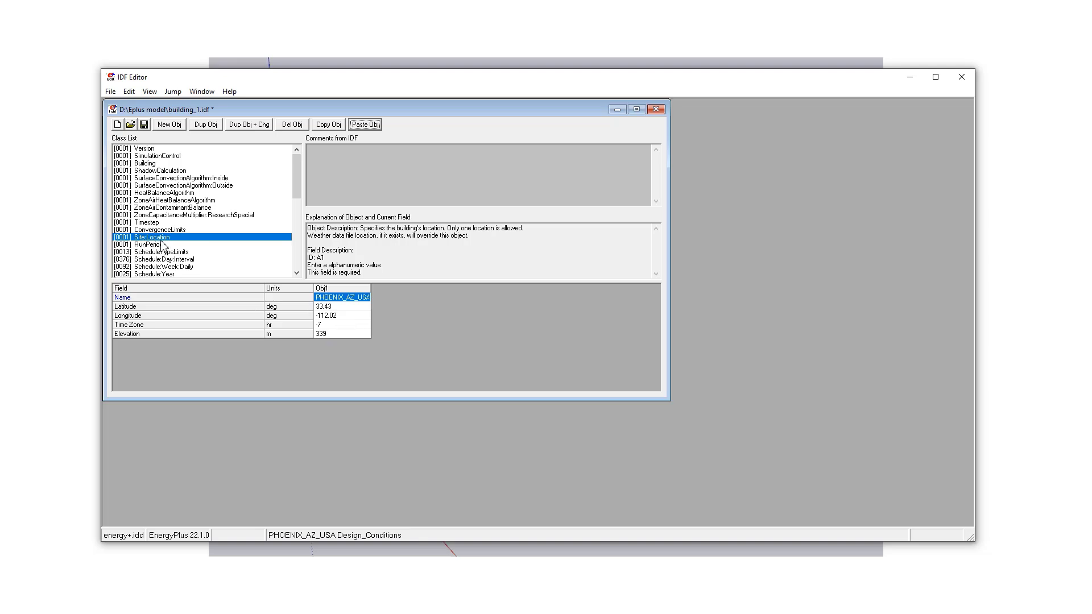
Copy the first SizingPeriod:DesignDay object from the Phoenix ddy file and paste it into building_1.idf
left_click(909, 79)
left_click(166, 156)
left_click(374, 125)
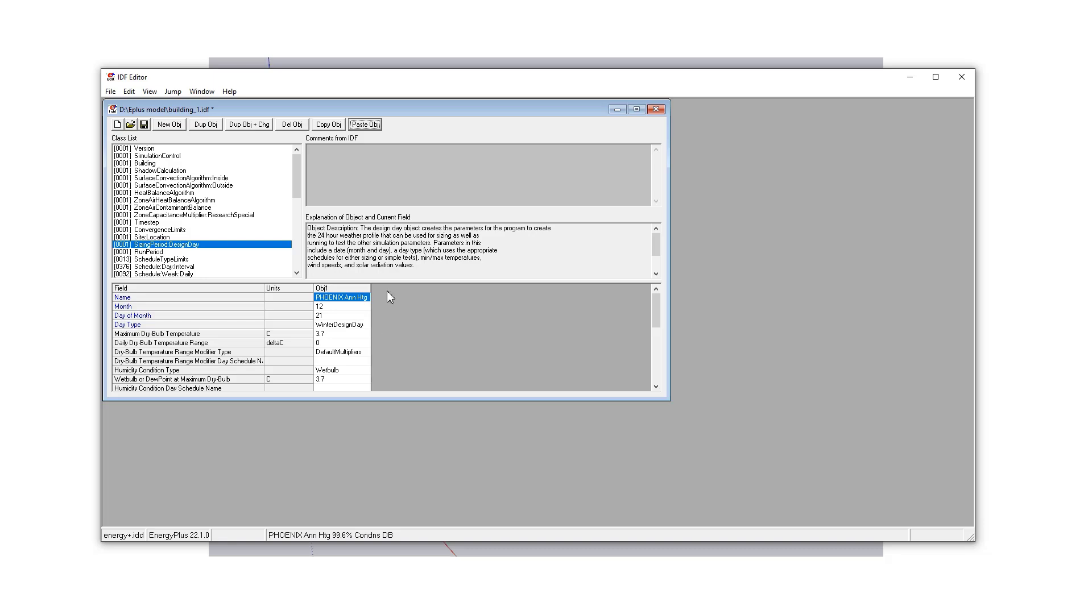
Copy all the SizingPeriod:DesignDay objects in the Phoenix ddy file and return to building_1.idf
left_click(909, 76)
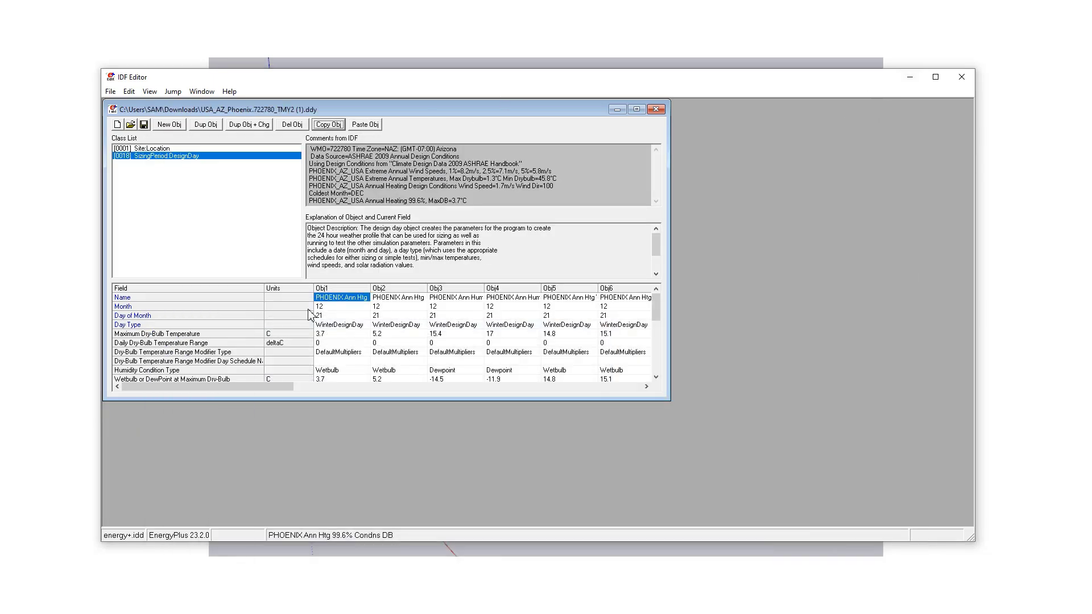
left_click_drag(329, 290, 722, 293)
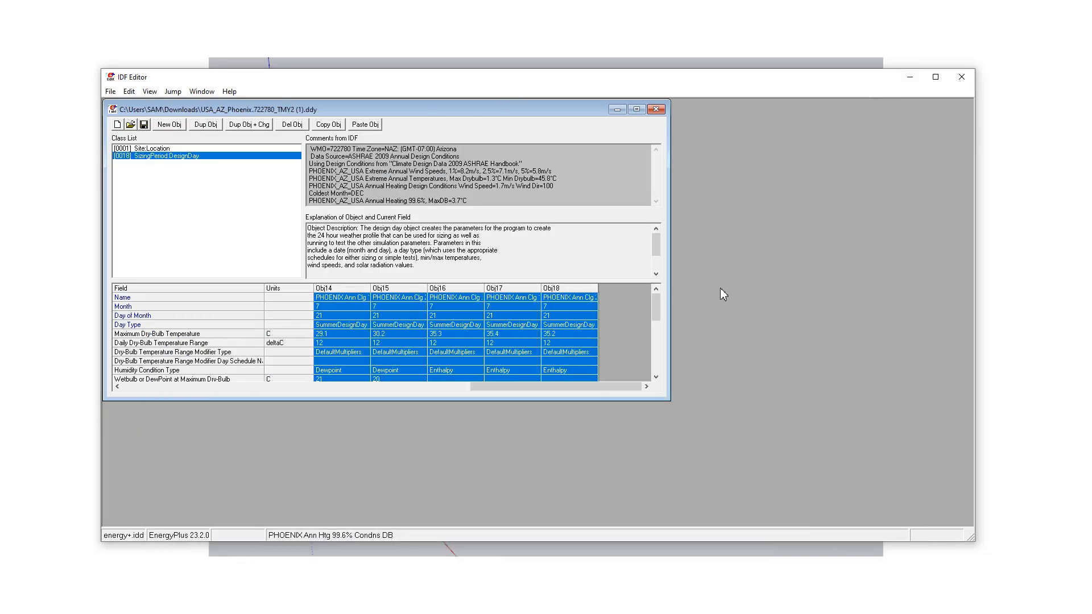
left_click(329, 124)
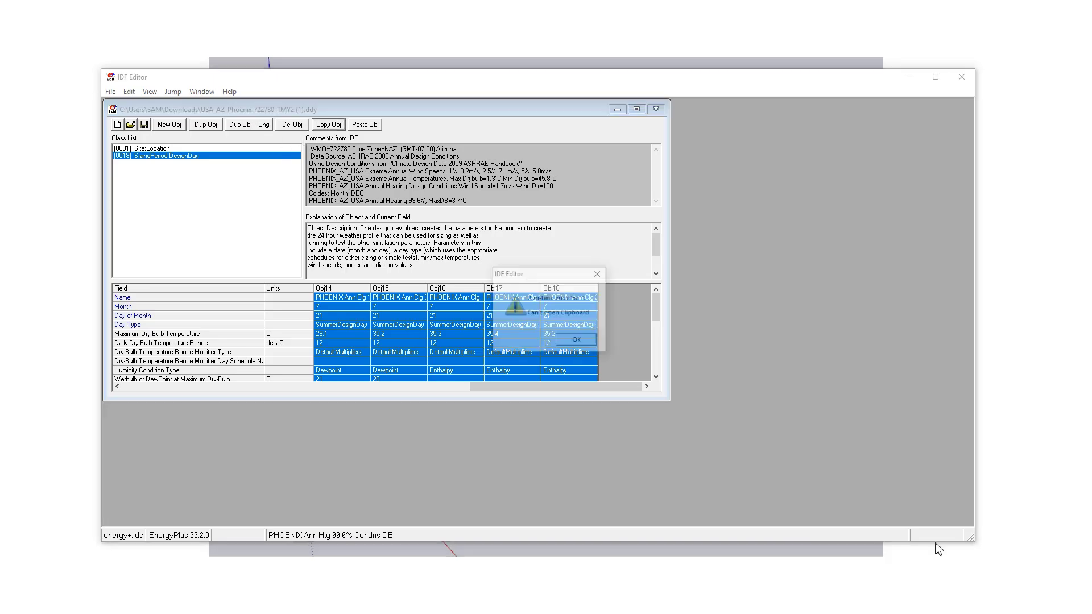
key("Return")
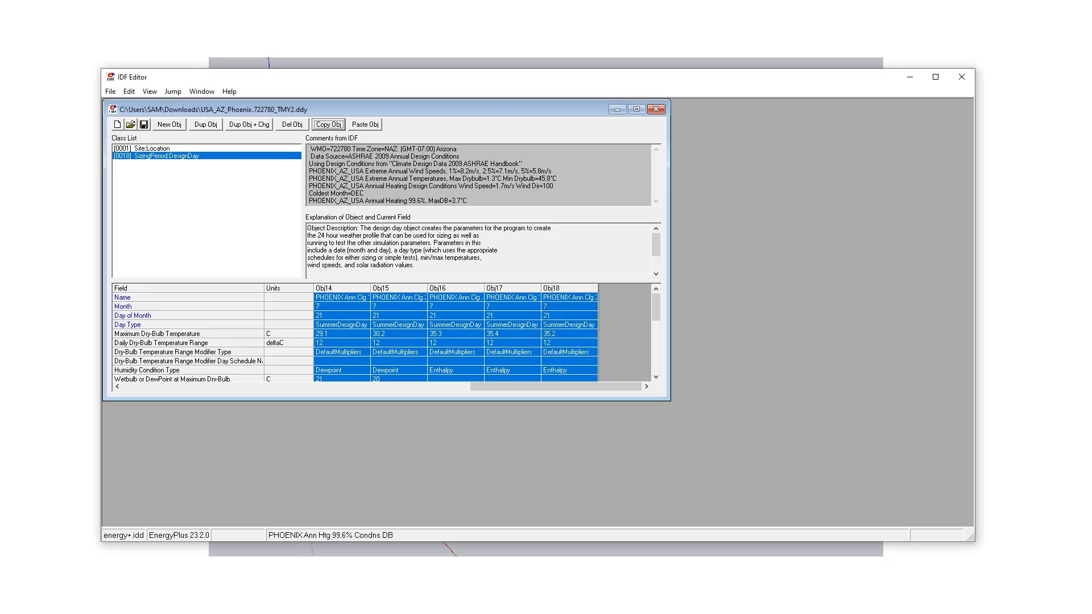
key("alt+Tab")
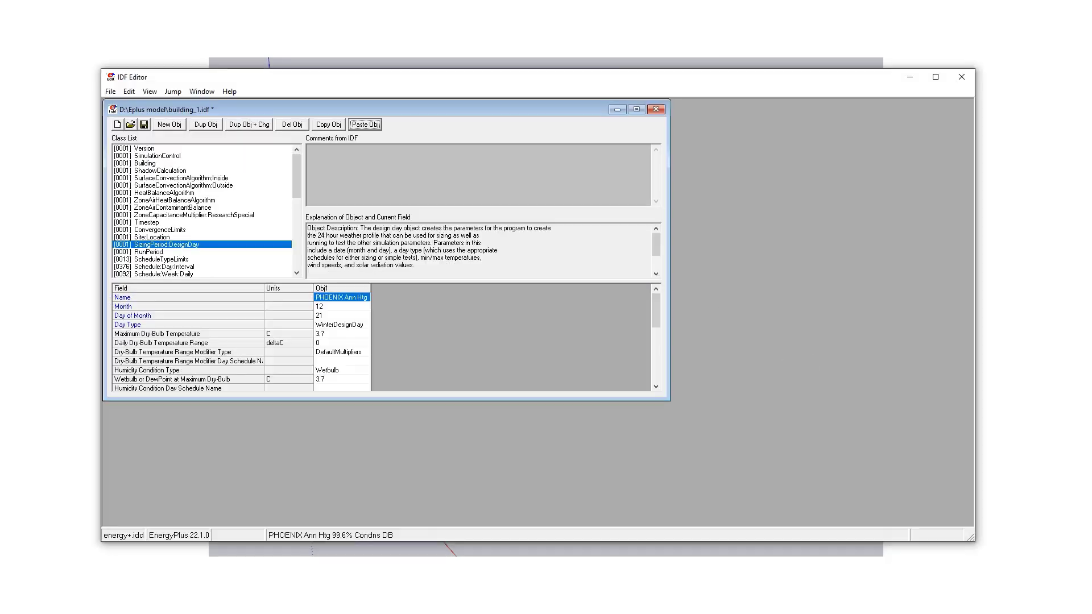
Replace the single SizingPeriod:DesignDay object in building_1.idf with the full set of copied Phoenix design days
left_click(355, 290)
left_click(297, 127)
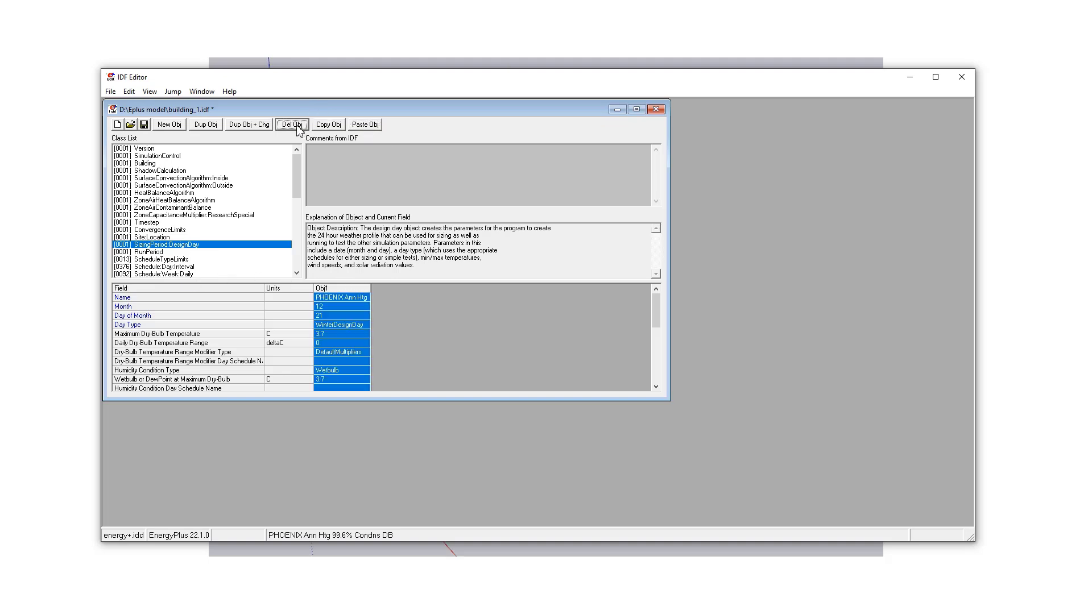
left_click(368, 125)
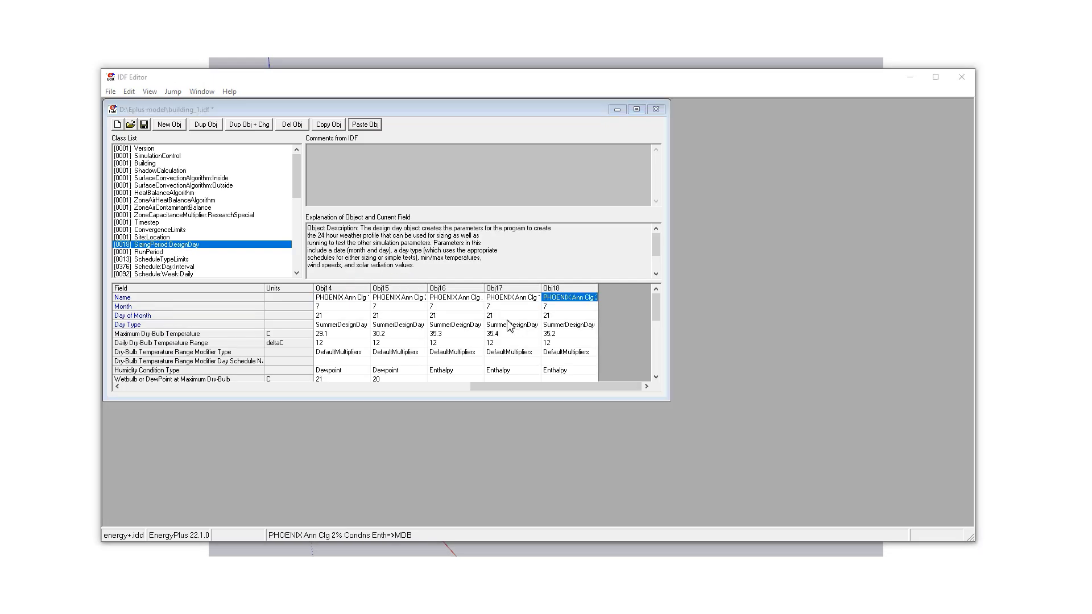
left_click_drag(563, 388, 291, 388)
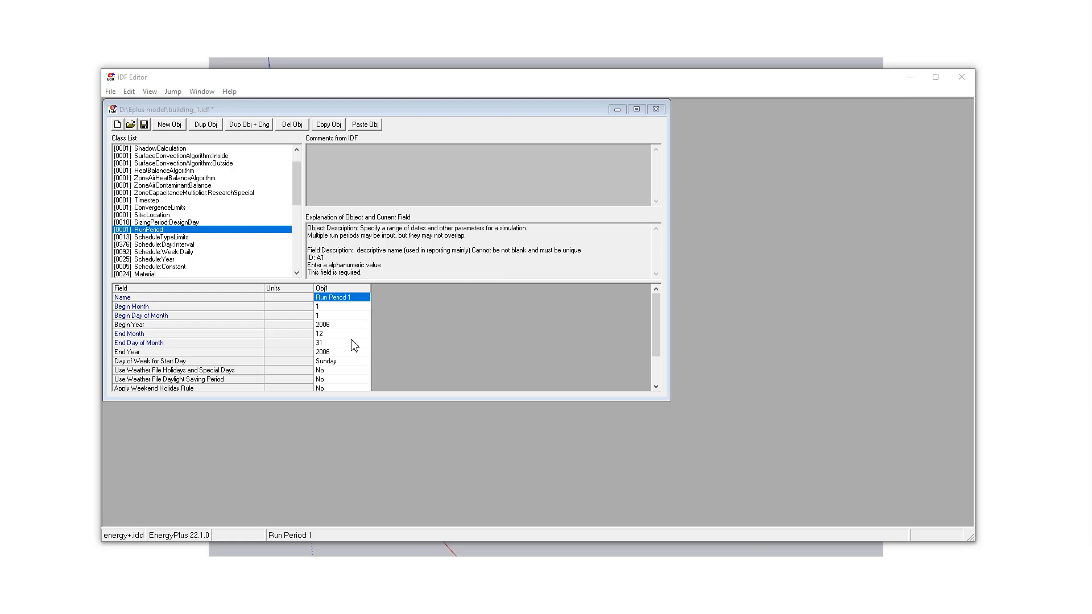
Examine the RunPeriod fields and the objects of the schedule classes from ScheduleTypeLimits through Schedule:Constant
scroll(354, 345, "down", 1)
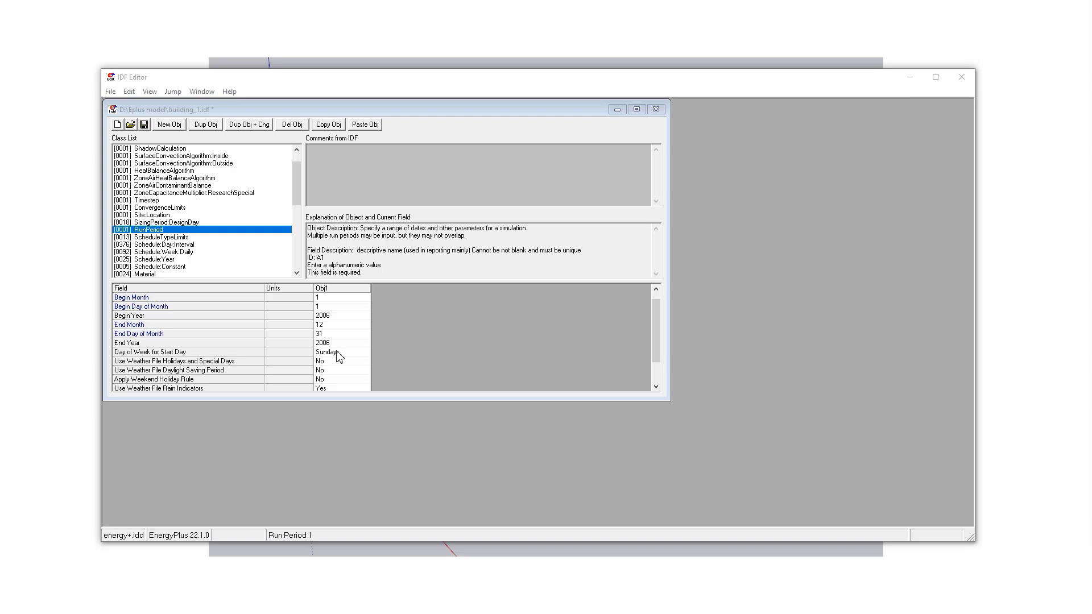
scroll(345, 354, "down", 3)
scroll(346, 355, "up", 3)
left_click(144, 238)
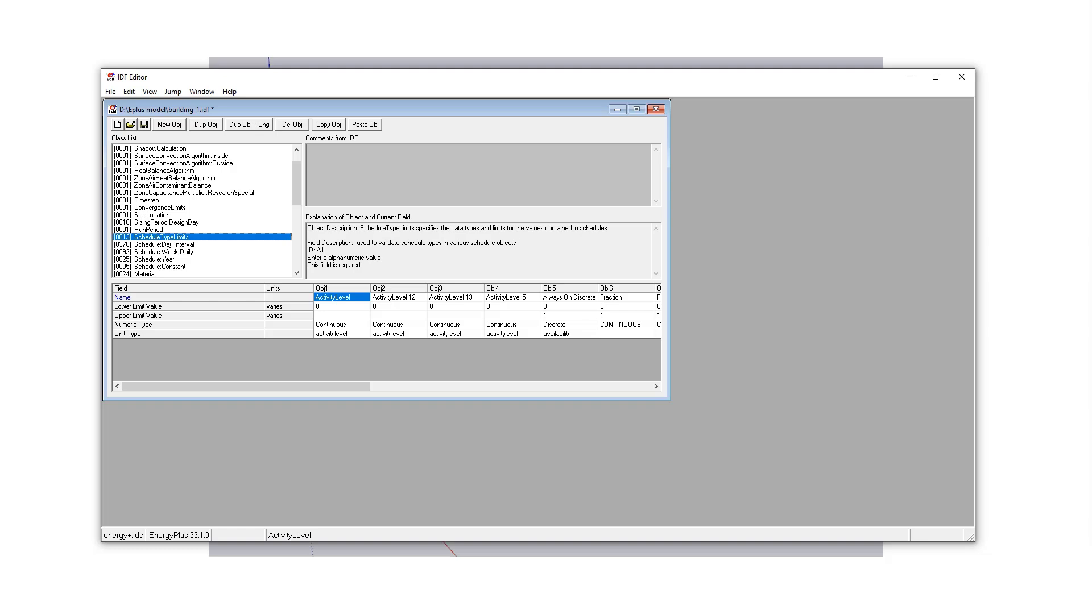
left_click(163, 245)
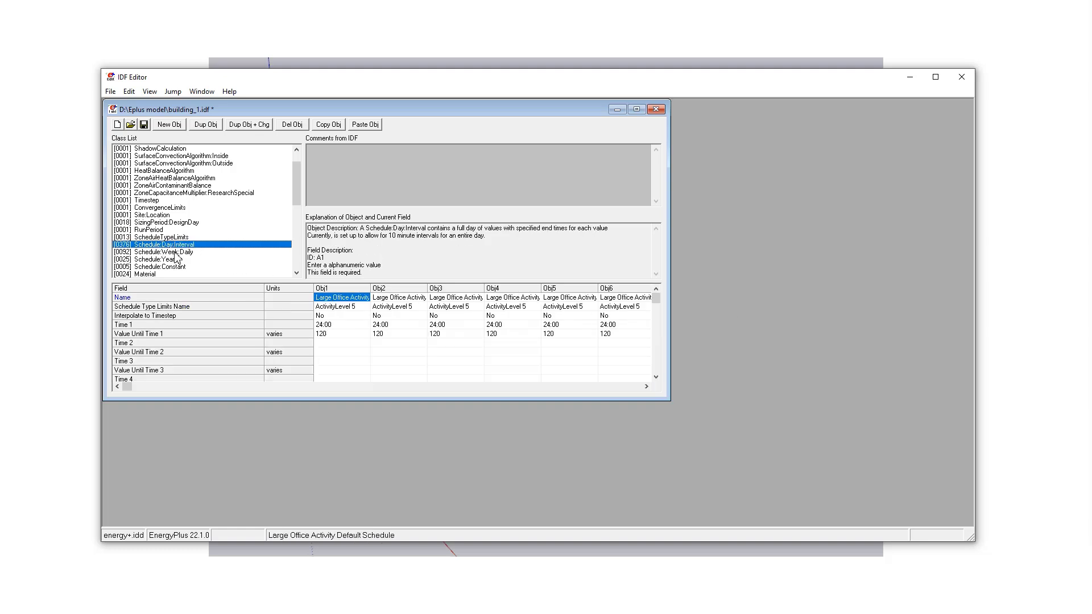
left_click(179, 253)
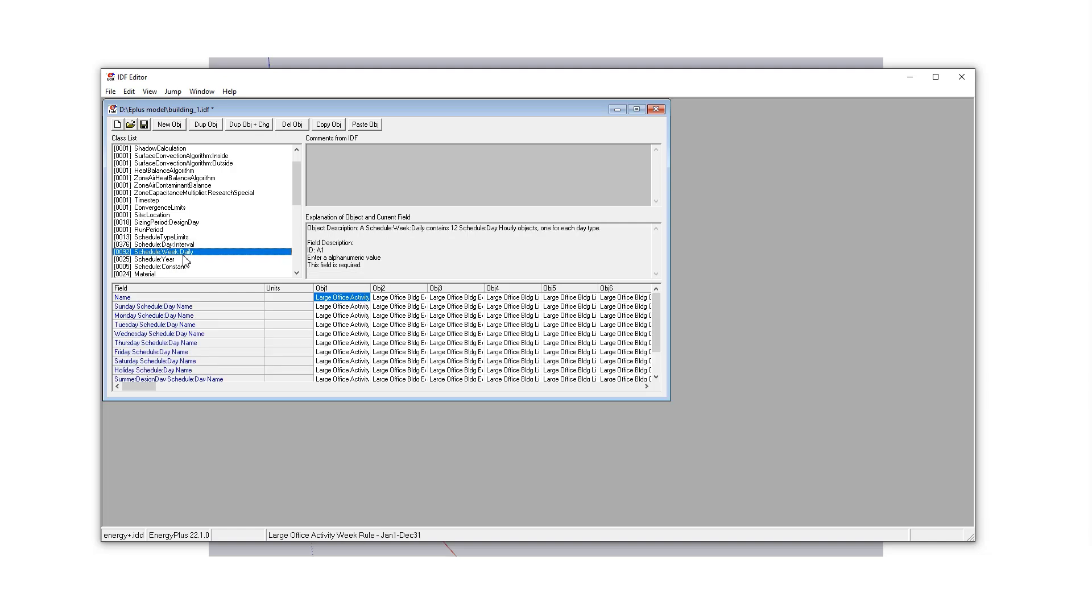
left_click(168, 261)
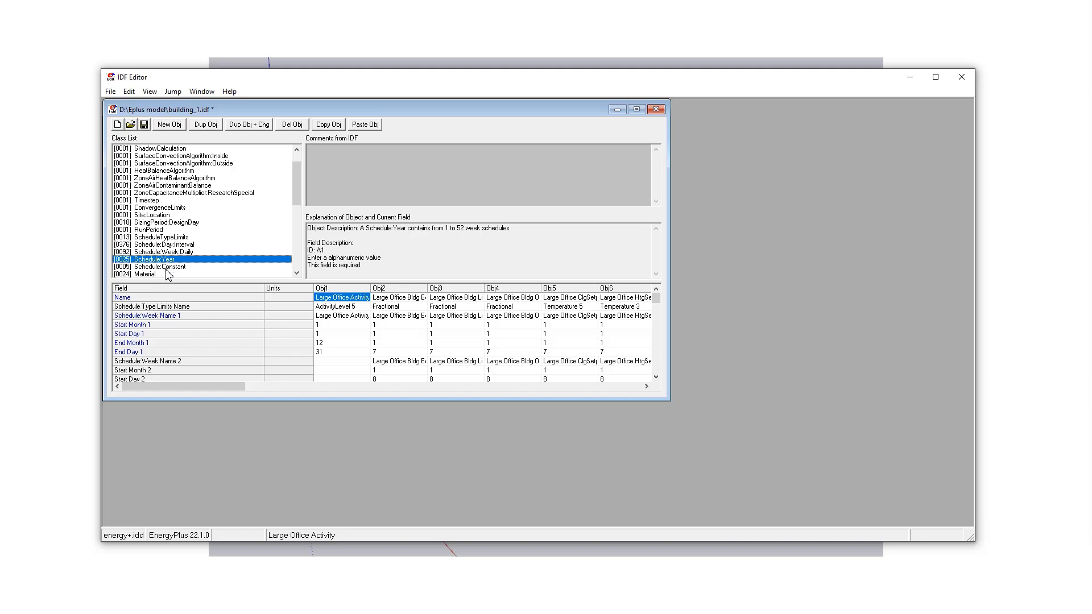
left_click(164, 268)
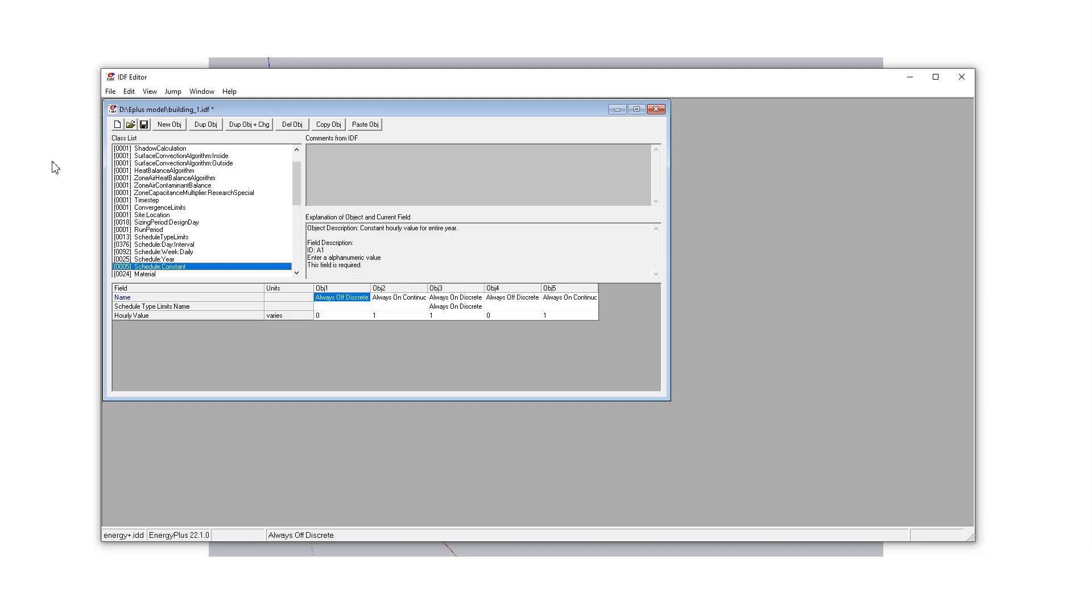
Examine the available Numeric Type and Unit Type options for the ActivityLevel object in ScheduleTypeLimits
left_click(167, 237)
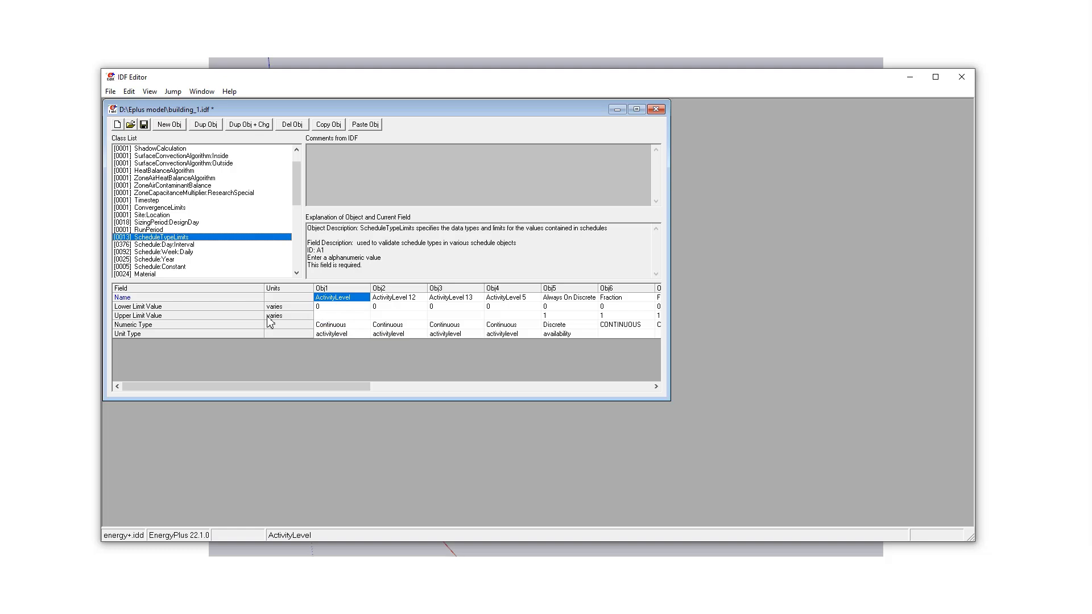
left_click(361, 327)
left_click(365, 325)
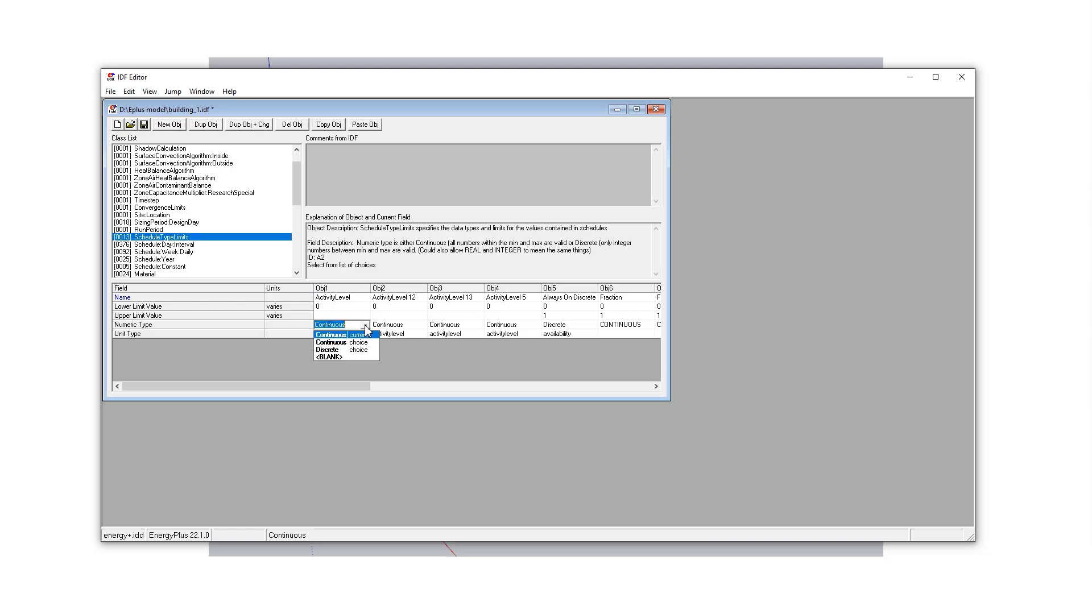
left_click(363, 325)
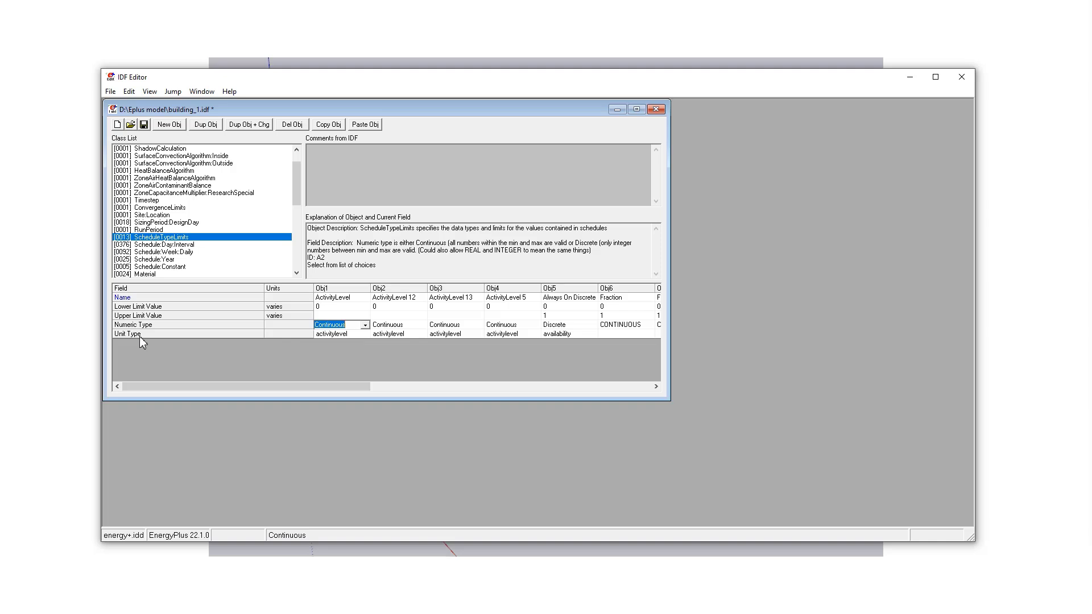
left_click(358, 334)
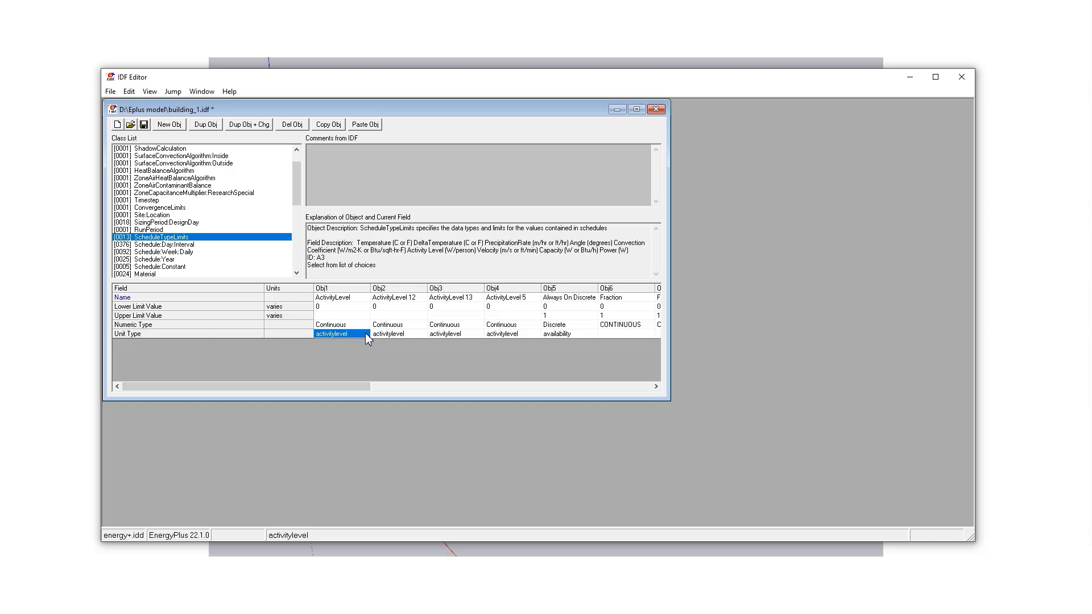
left_click(365, 334)
left_click(365, 334)
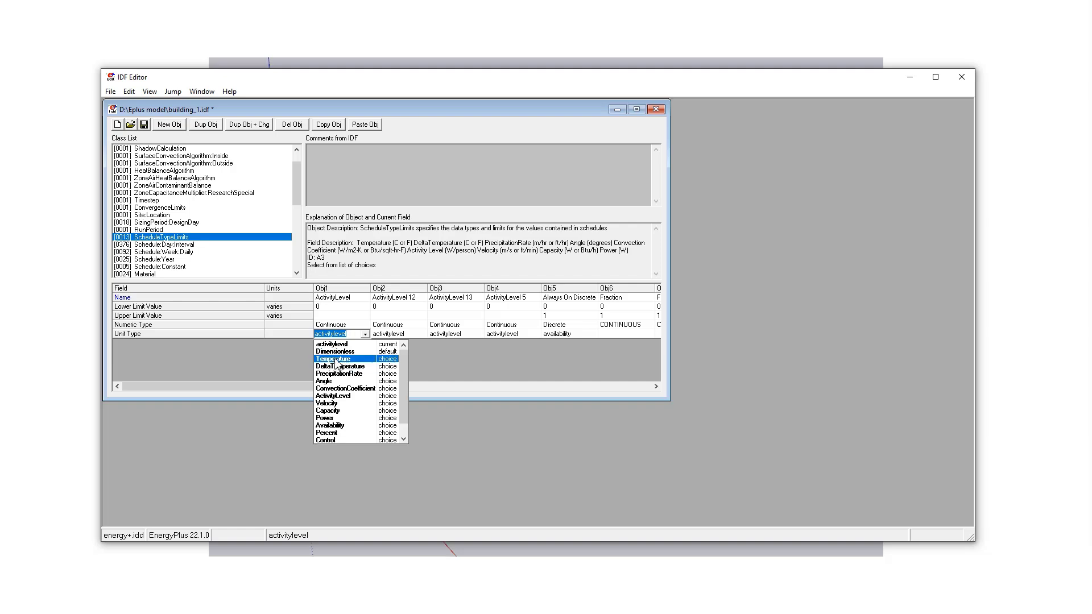
left_click(364, 337)
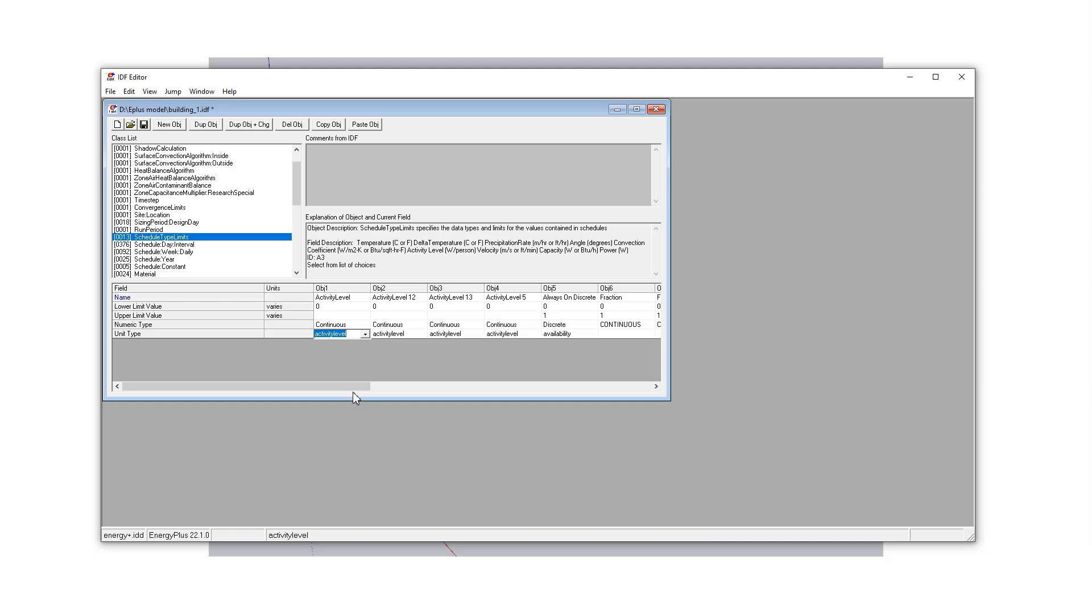
Examine the unit types of the Temperature schedule type limits and the unit type and limit values of Always On Discrete
left_click_drag(352, 389, 585, 353)
left_click(506, 334)
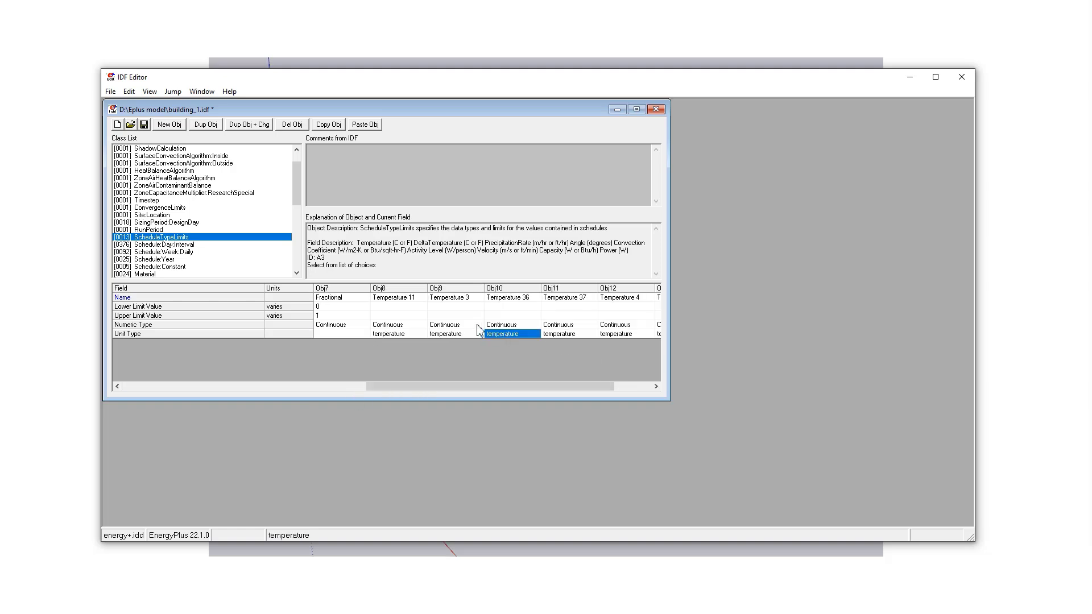
left_click_drag(489, 325, 291, 324)
left_click(559, 336)
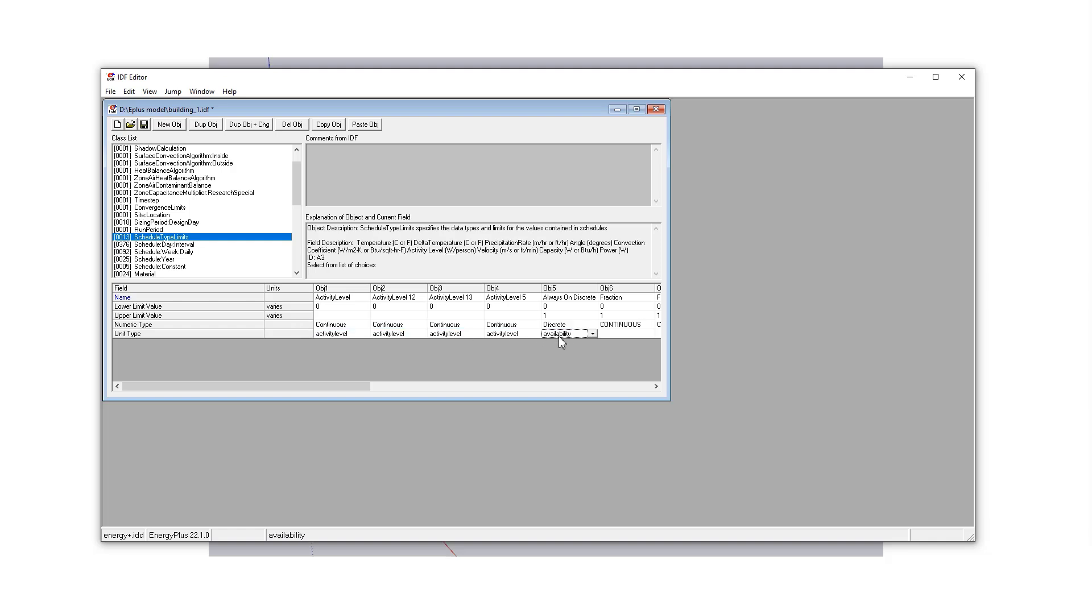
left_click(546, 307)
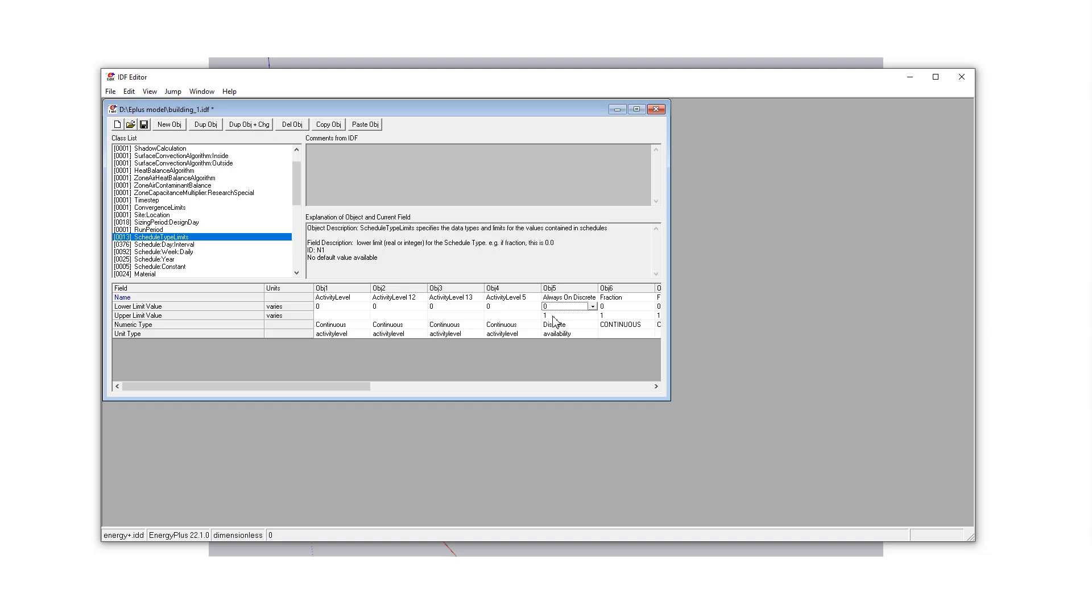
left_click(551, 316)
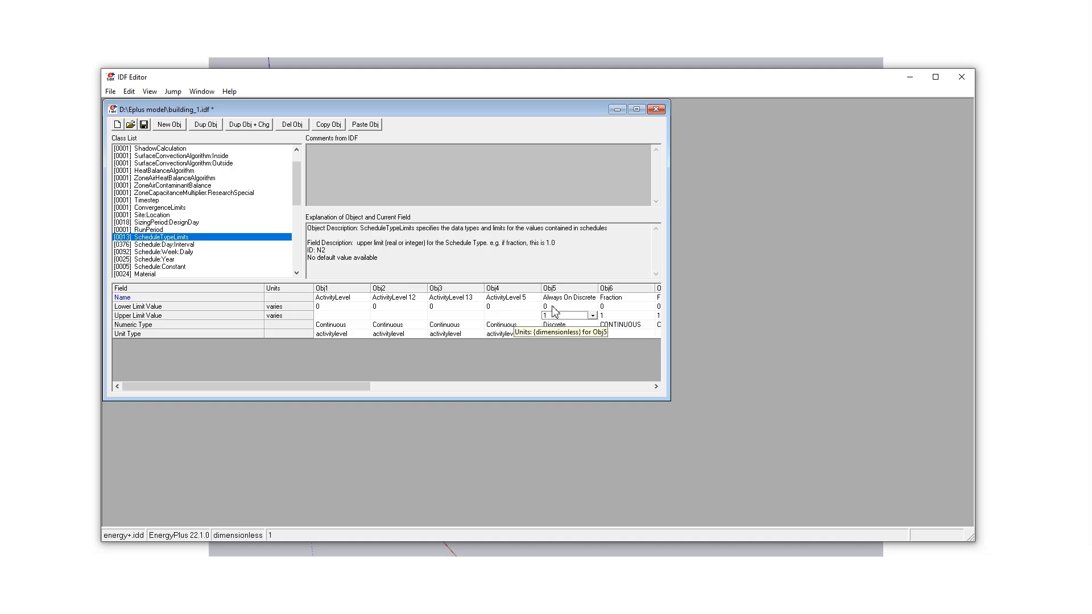
left_click(551, 306)
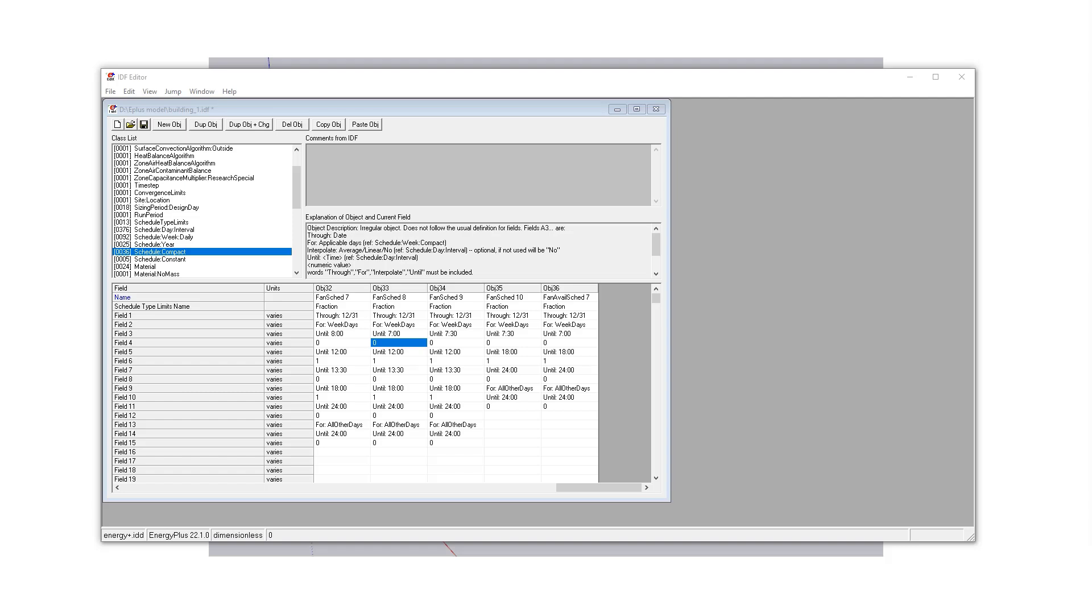
Examine the FanSched 8 object in Schedule:Compact, from its name and type limits to its date, day, time and value fields
left_click(386, 298)
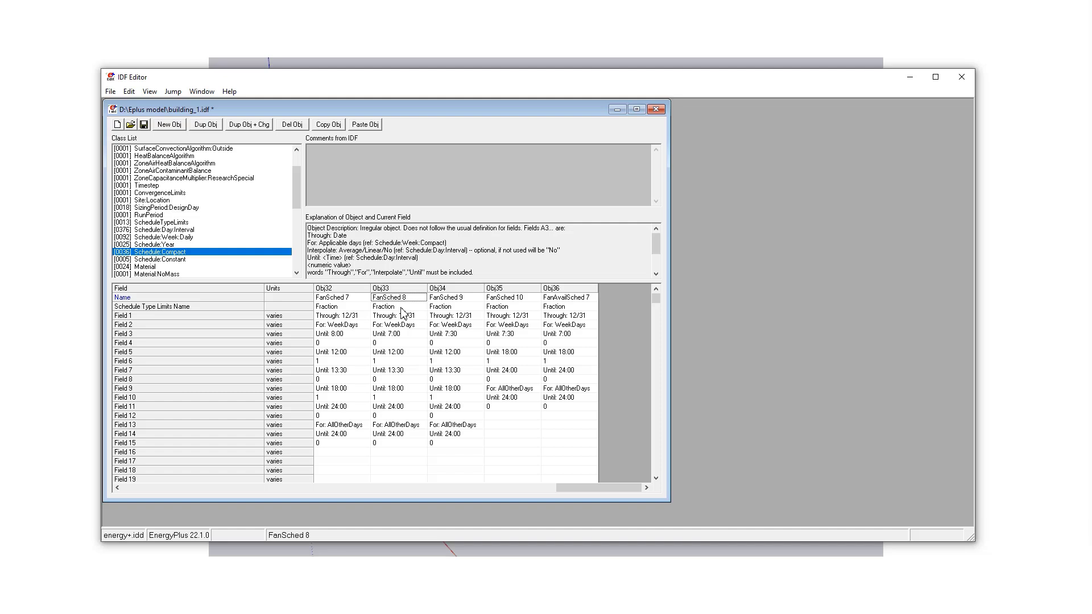
left_click(400, 307)
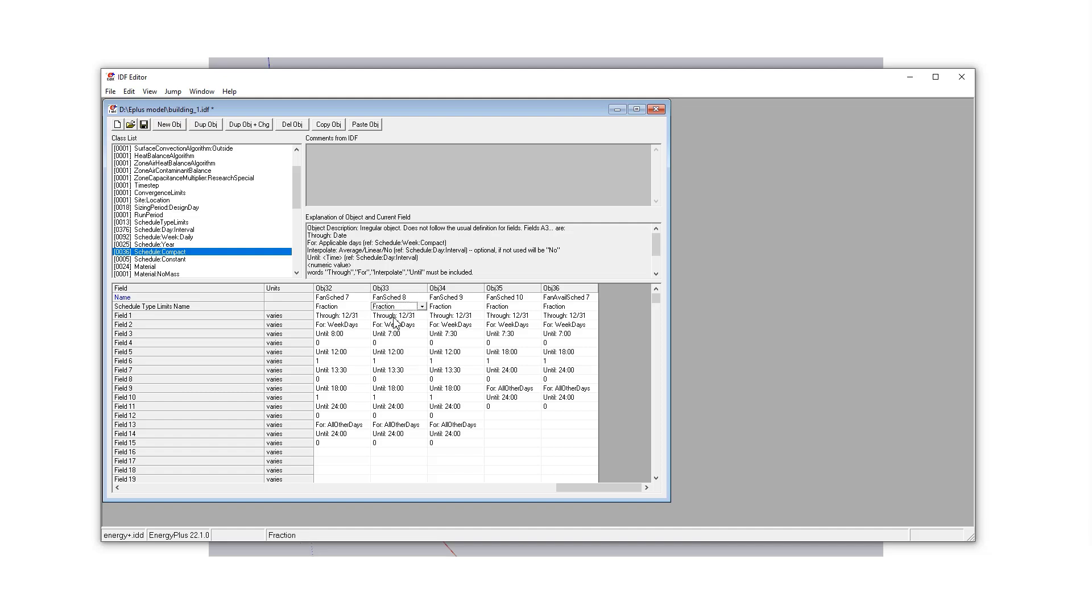
left_click(393, 316)
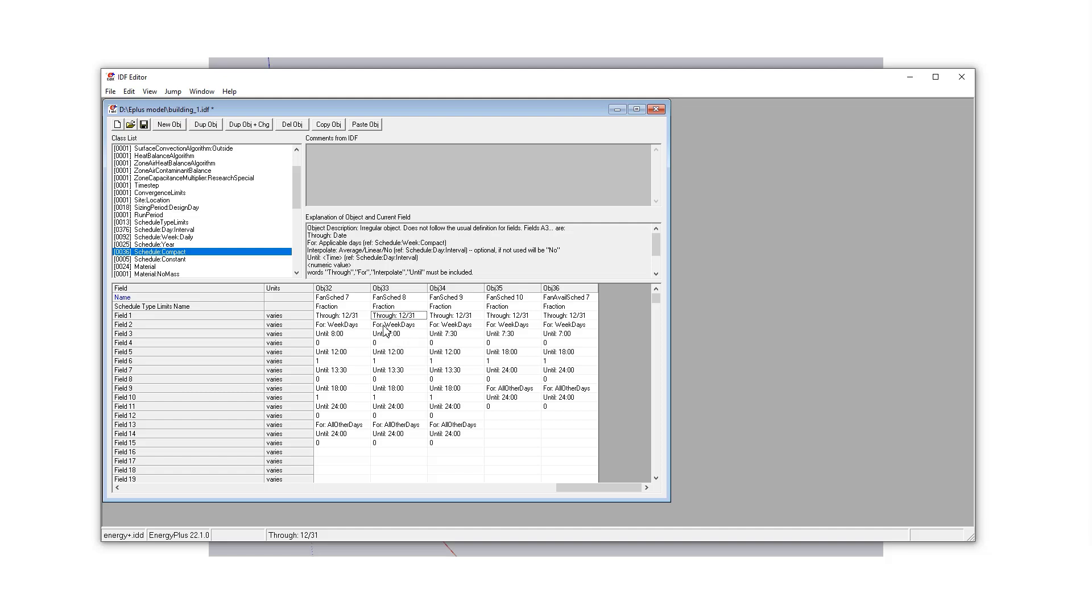
left_click(400, 325)
left_click(419, 328)
left_click_drag(415, 325, 376, 325)
left_click(427, 327)
left_click(423, 335)
left_click(422, 326)
left_click(381, 345)
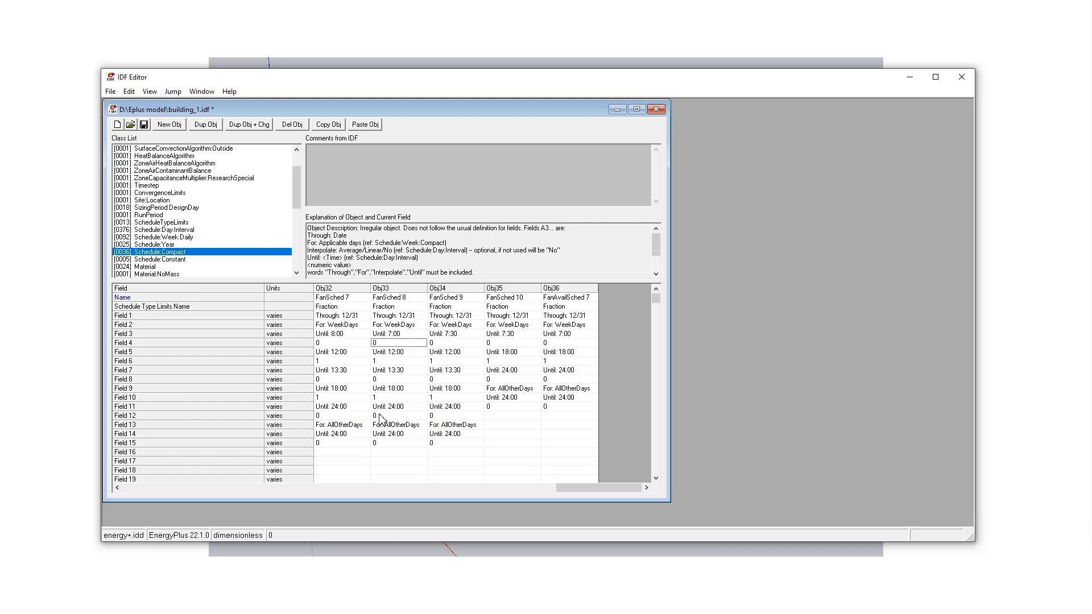
Examine the AllOtherDays fields of FanSched 8 and read the Schedule:Week:Compact input rules in the InputOutputReference PDF
left_click(381, 415)
left_click(416, 445)
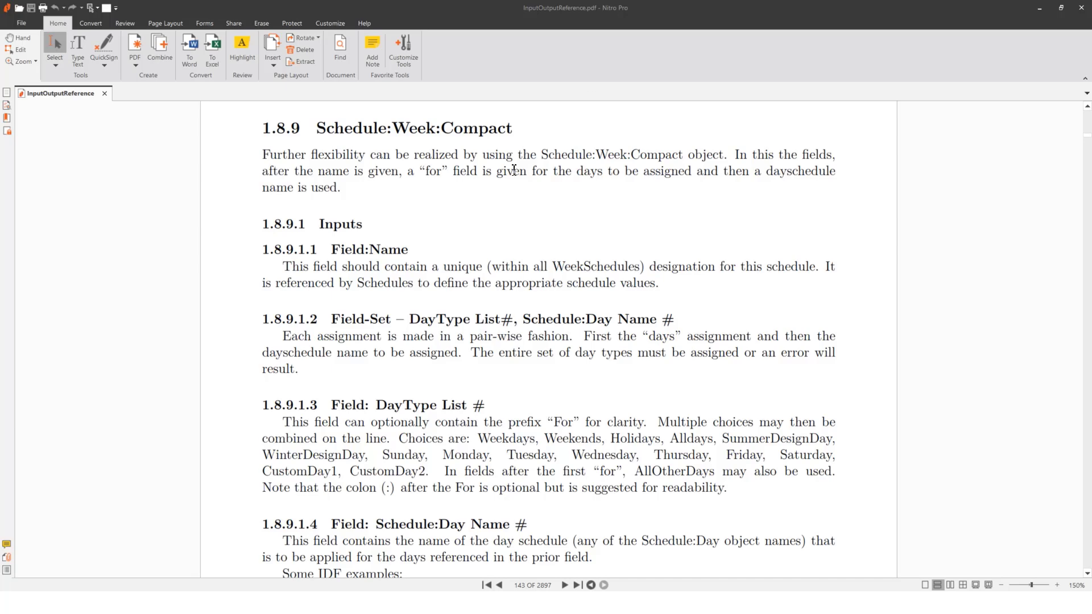
scroll(495, 193, "up", 1)
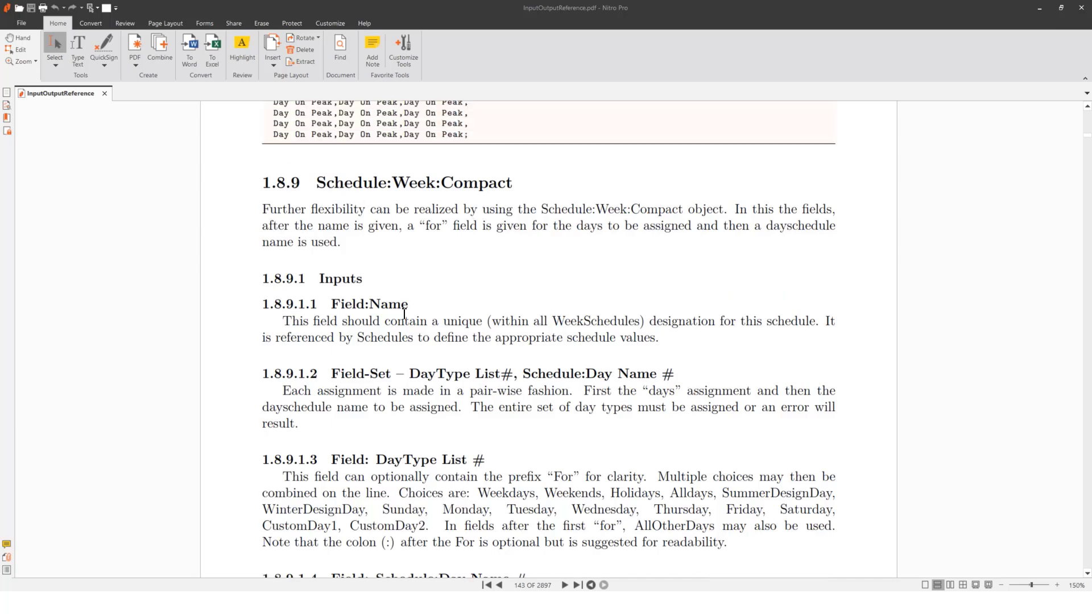
scroll(503, 375, "down", 1)
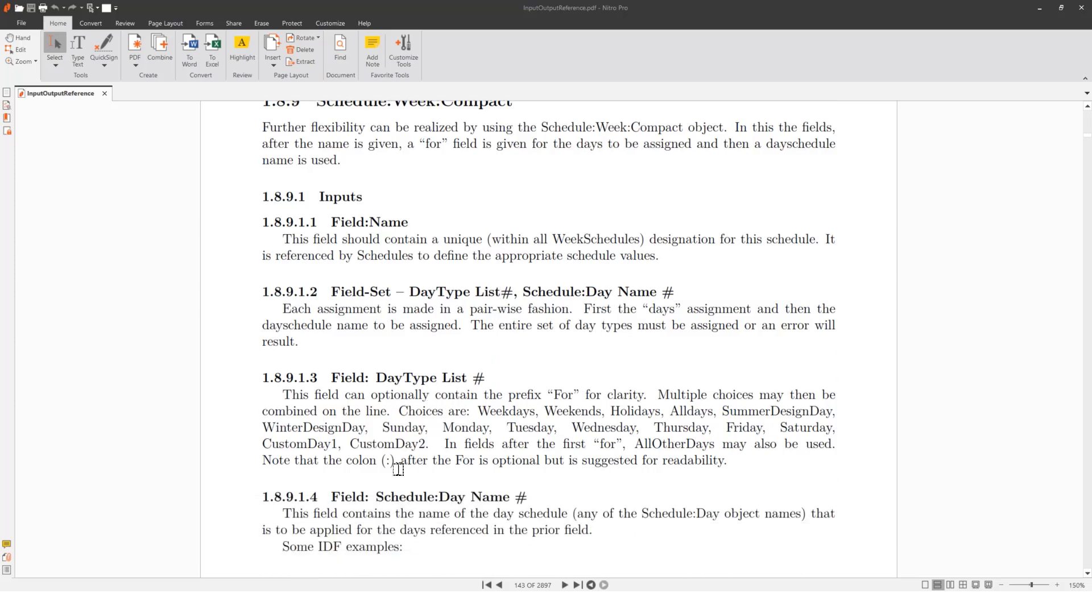
scroll(604, 412, "down", 1)
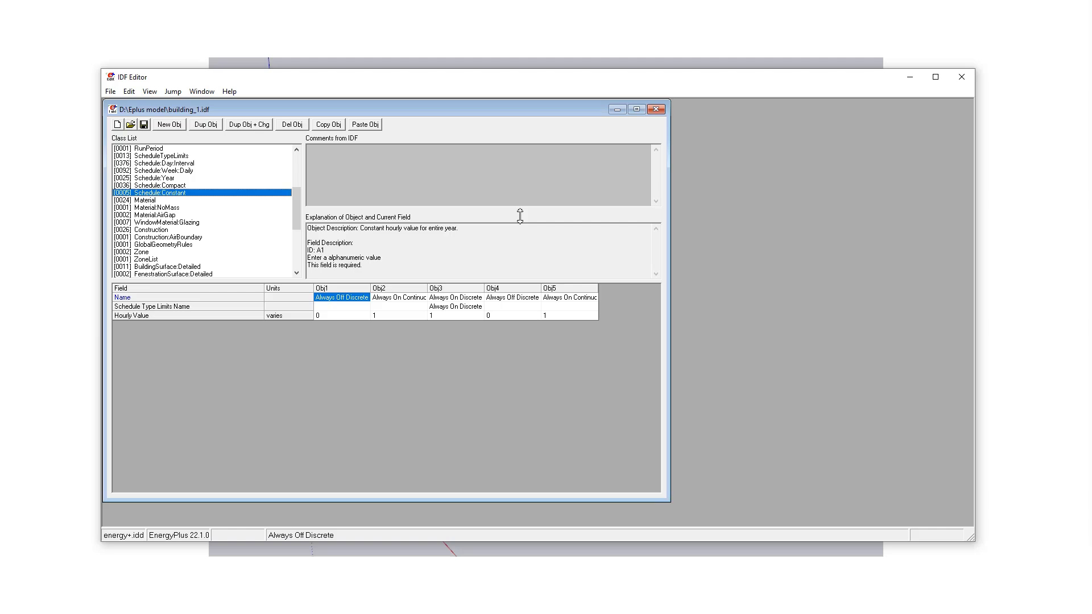
Examine the Material objects in the IDF Editor and the available Roughness choices for 8IN Concrete HW
left_click(149, 201)
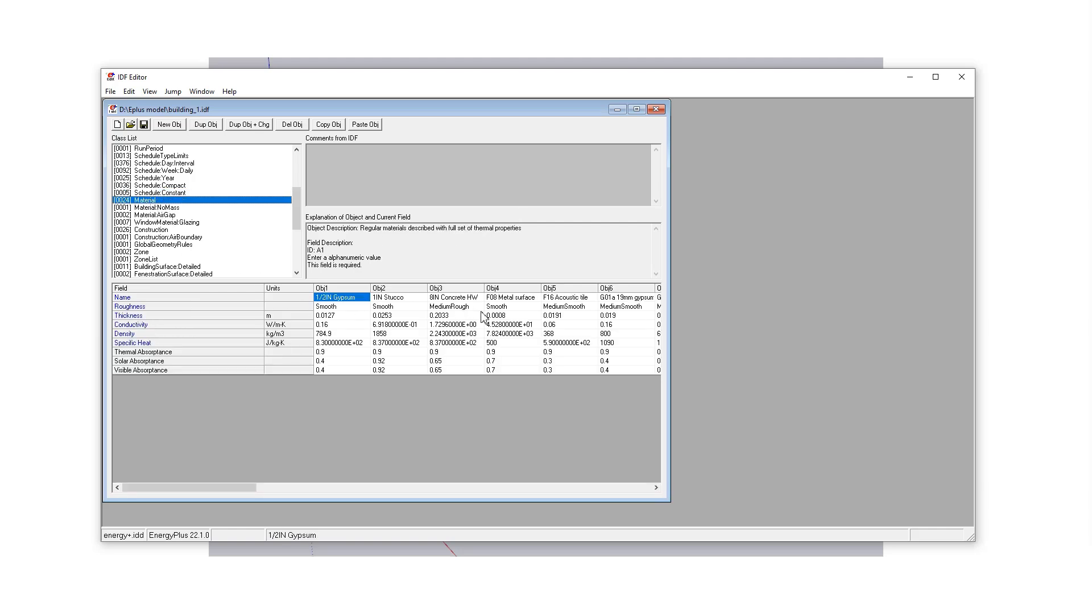
left_click(455, 299)
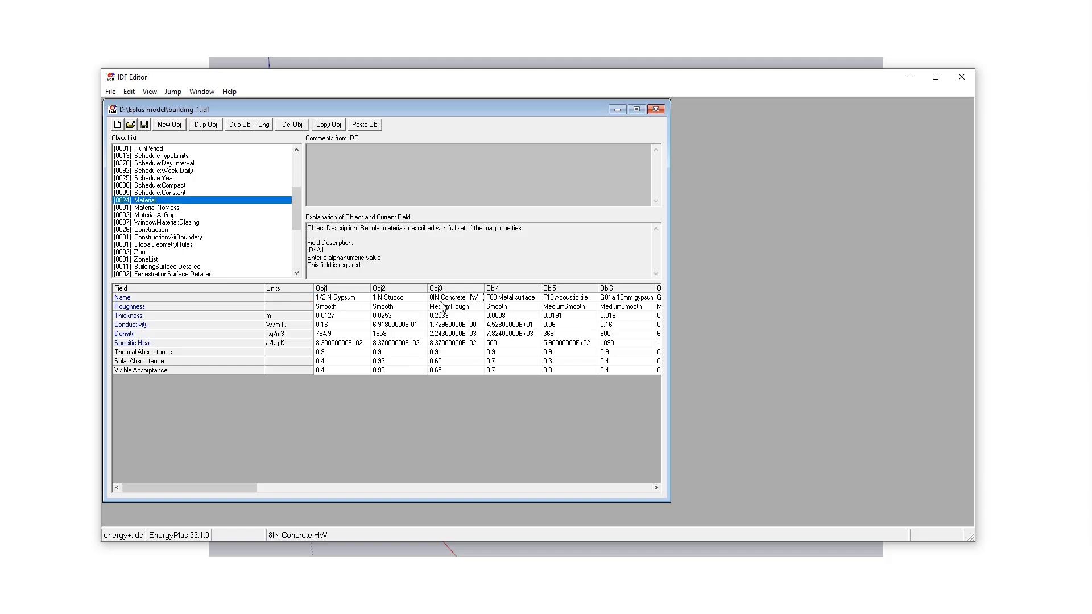
left_click(470, 309)
left_click(478, 307)
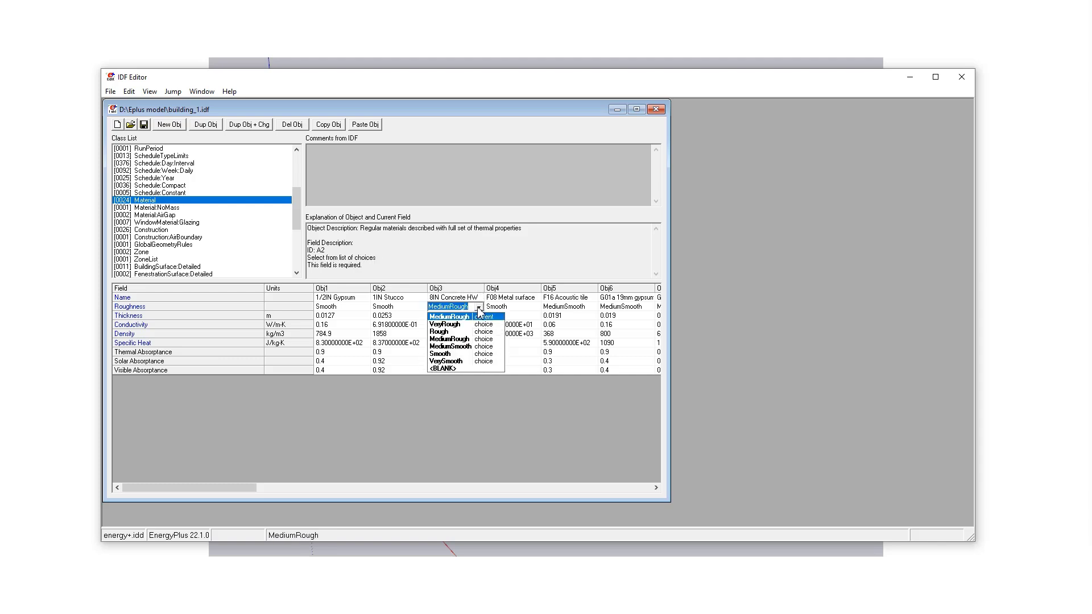
left_click(479, 310)
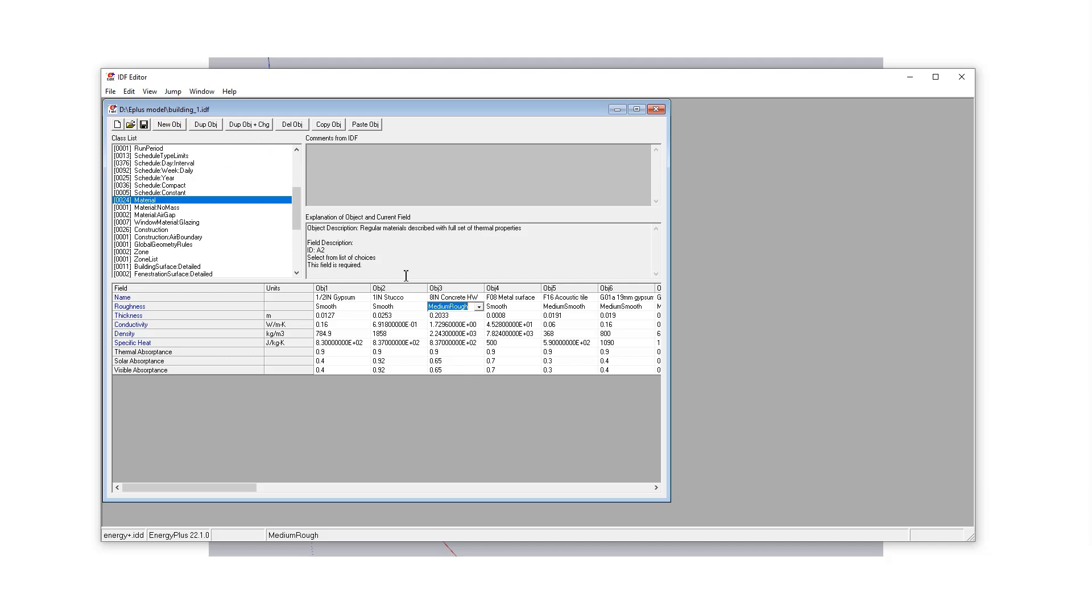
Add a new blank Material object and inspect its Roughness choices without selecting one
left_click(170, 125)
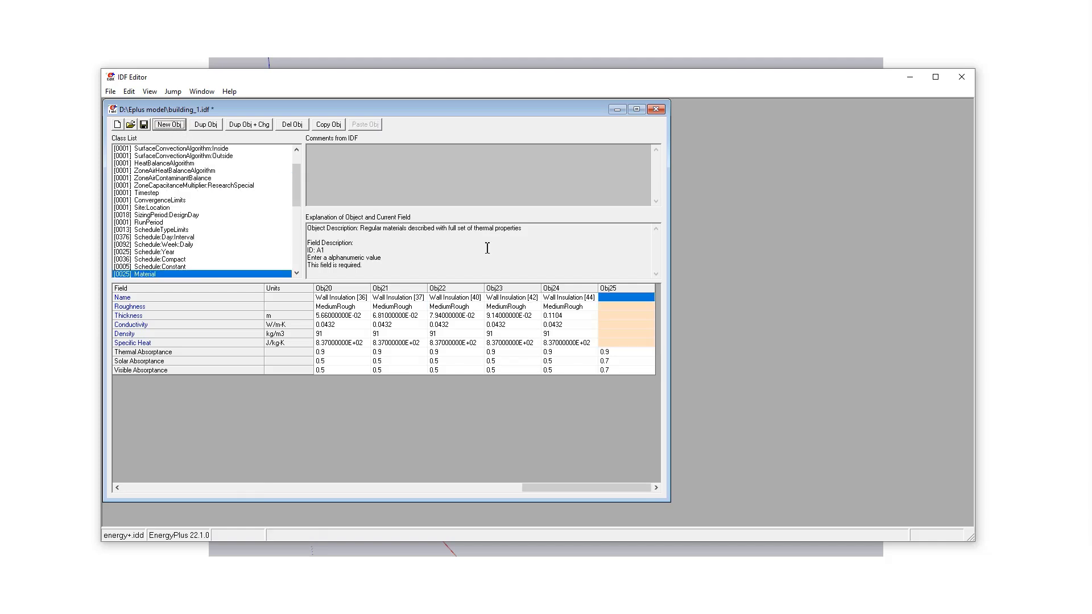
left_click(603, 299)
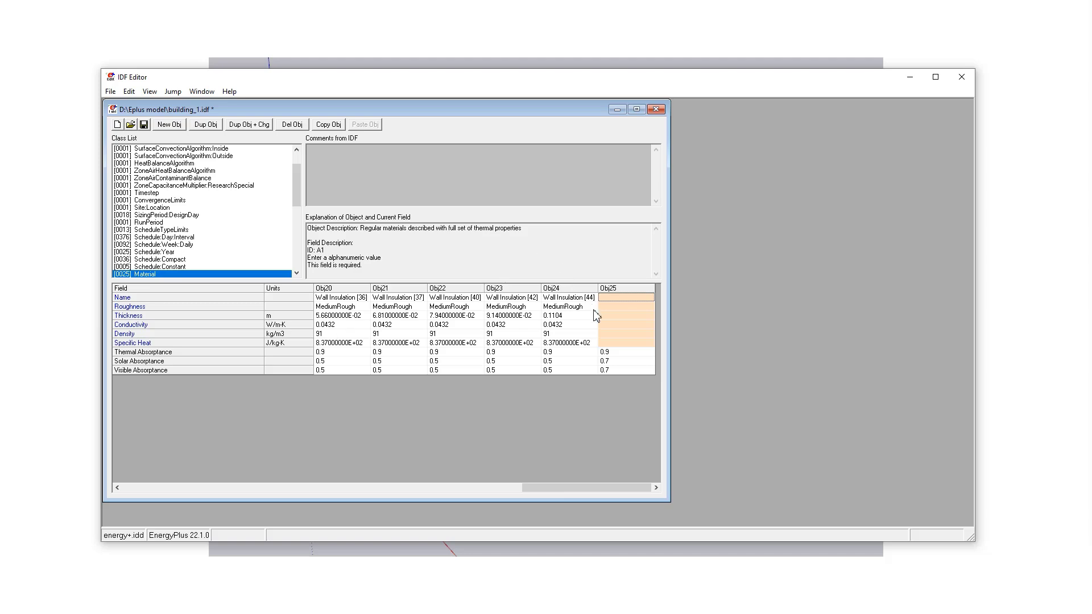
left_click(625, 307)
left_click(649, 307)
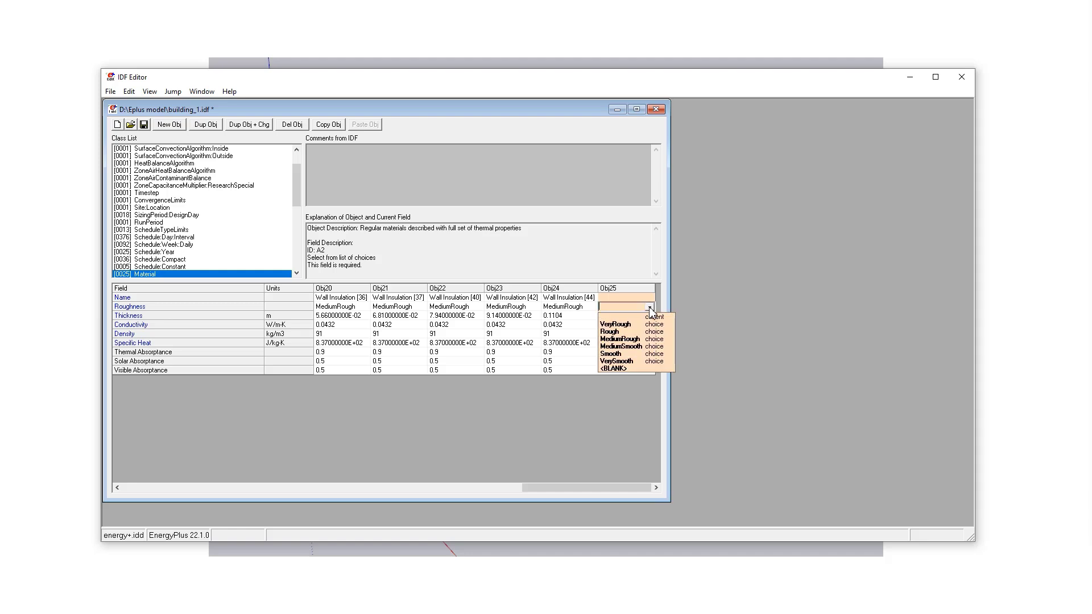
left_click(651, 309)
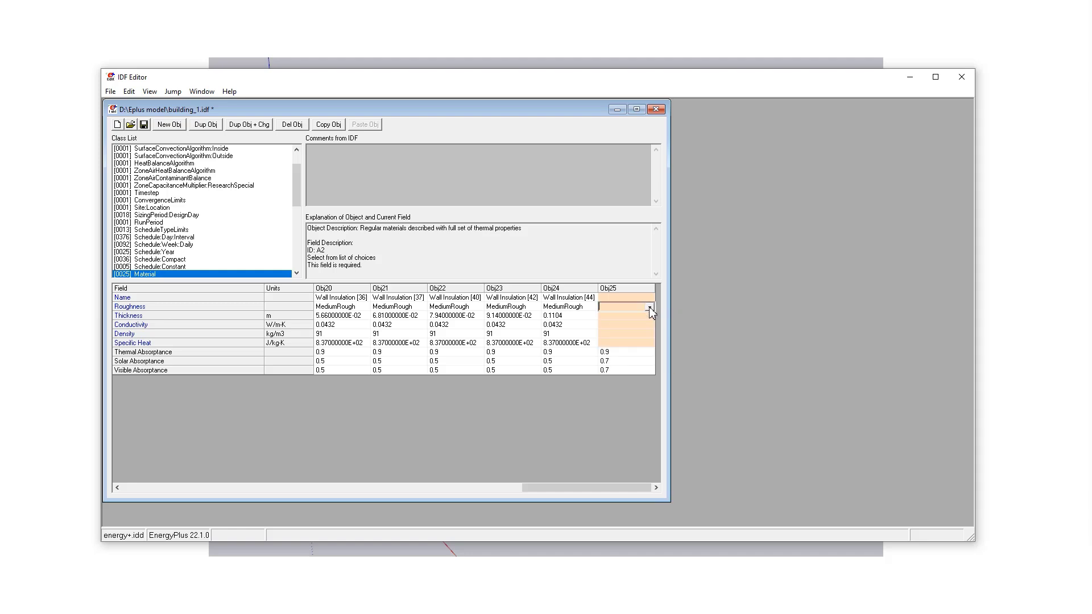
Delete the blank Material object Obj25
left_click(621, 298)
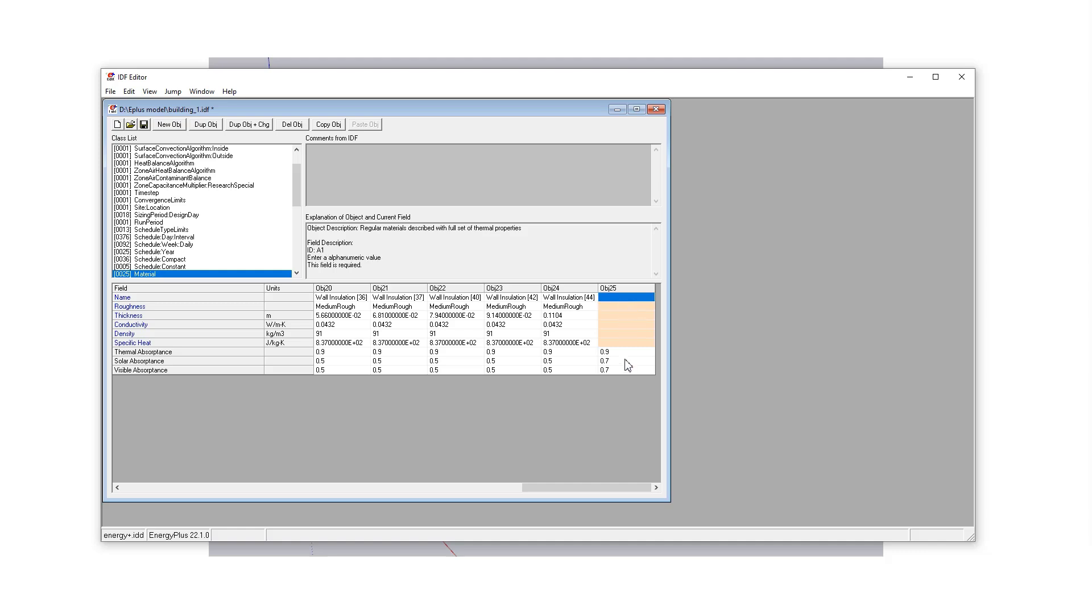
left_click(630, 288)
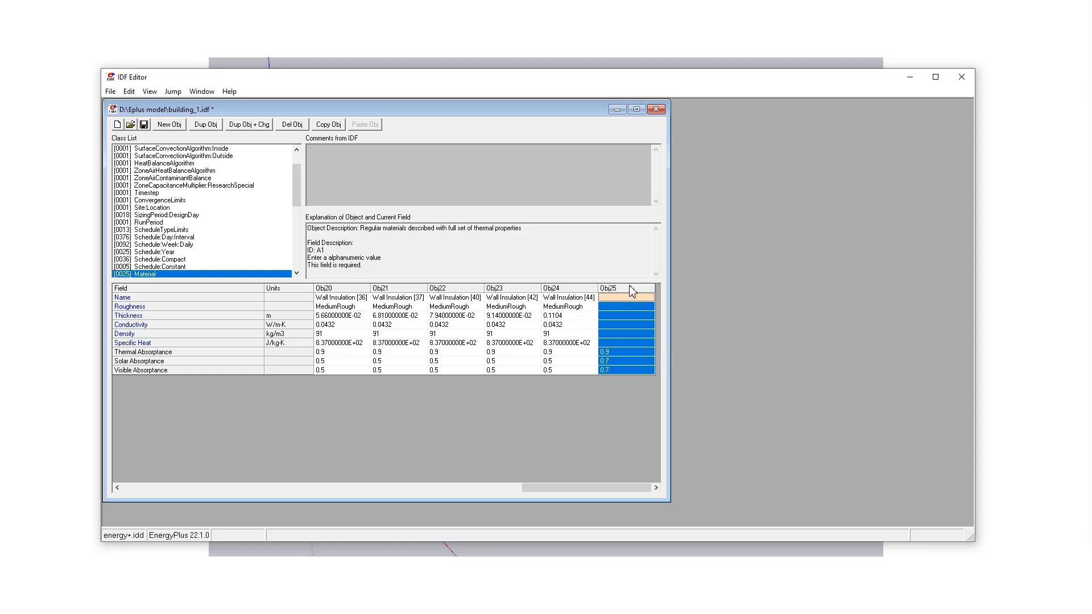
left_click(293, 125)
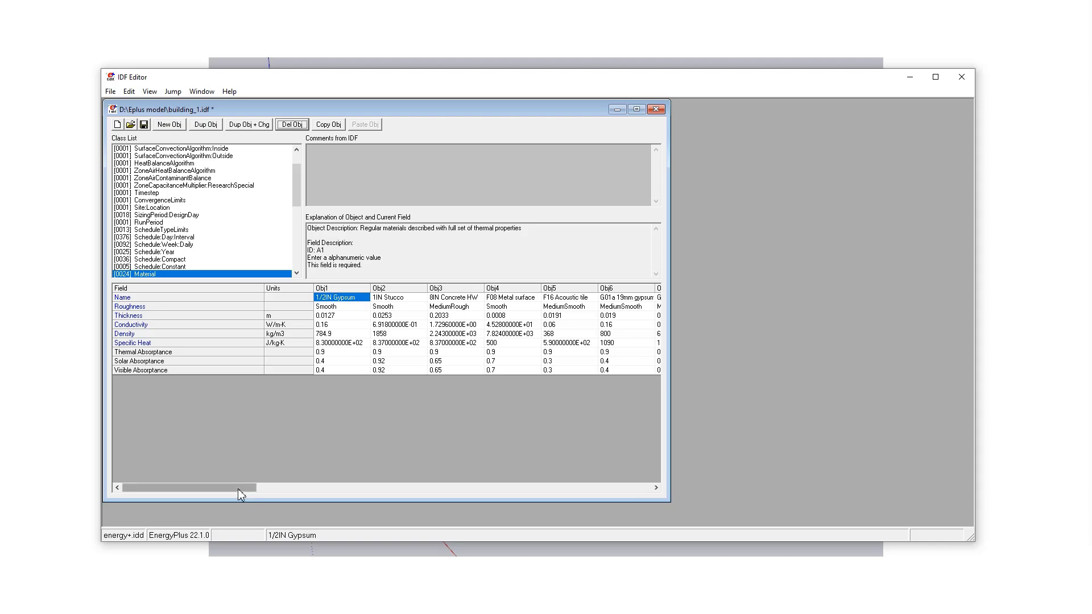
Look through the full set of Material objects, from the wall insulation entries back to 1/2IN Gypsum
left_click_drag(238, 487, 602, 453)
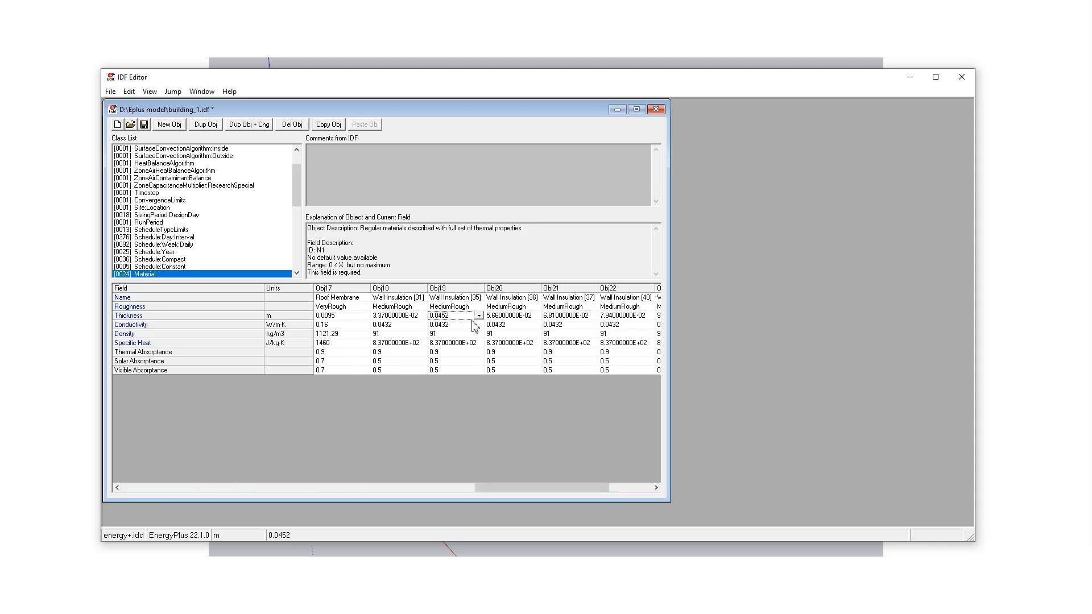
left_click_drag(353, 297, 243, 390)
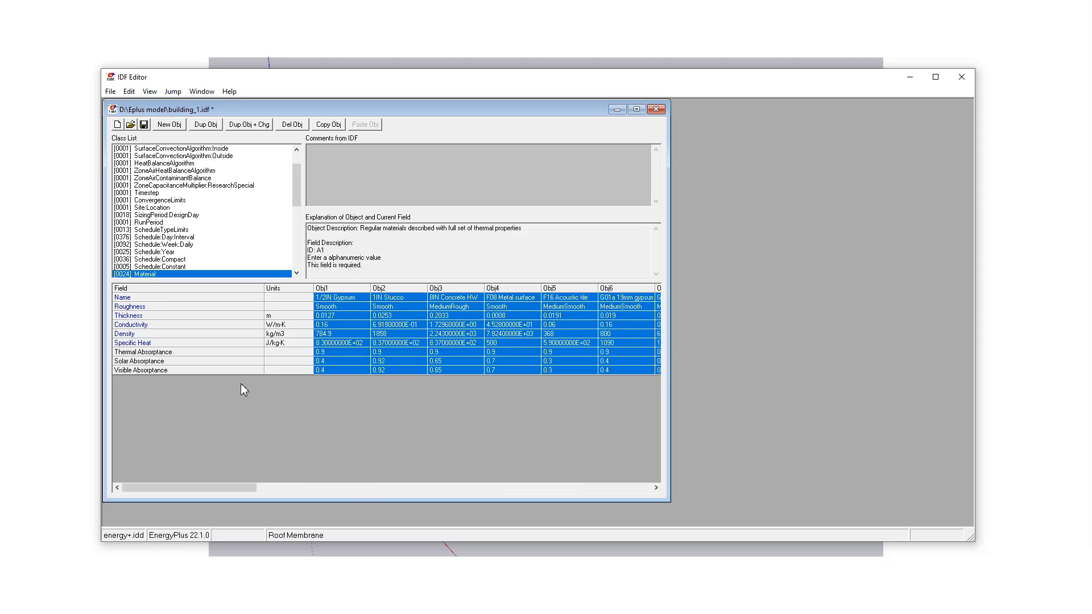
left_click(399, 355)
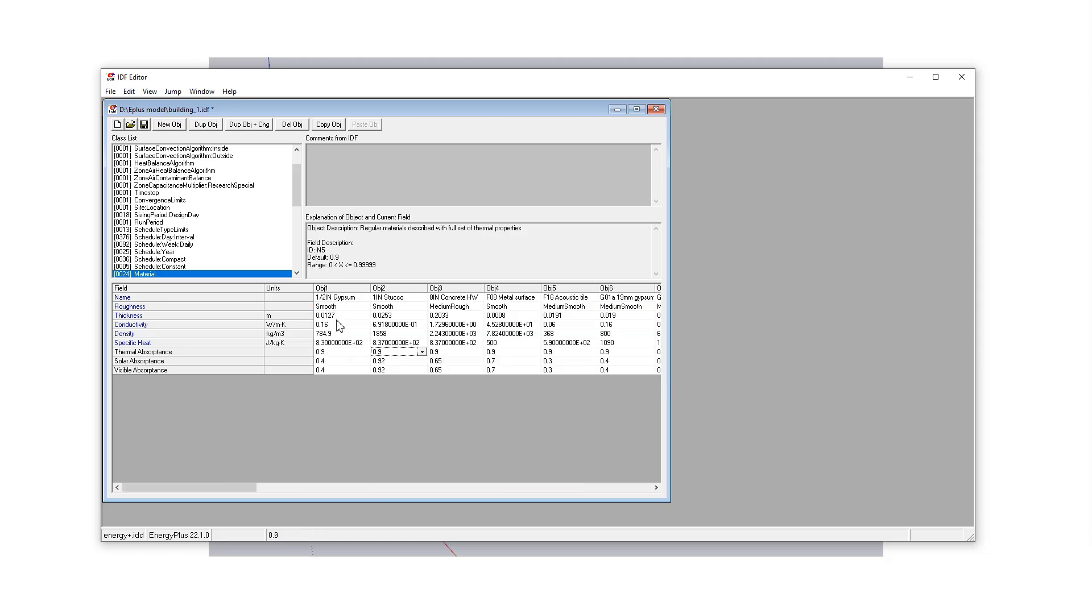
Examine the Construction objects and widen the Obj5 column to read its full construction name
scroll(174, 255, "down", 1)
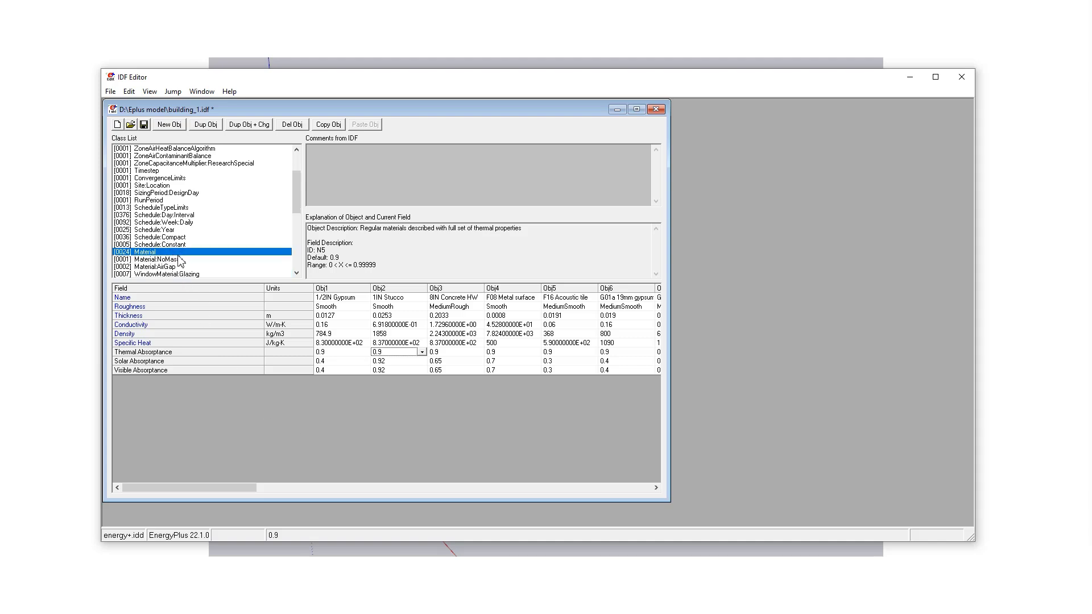
scroll(176, 259, "down", 2)
left_click(161, 237)
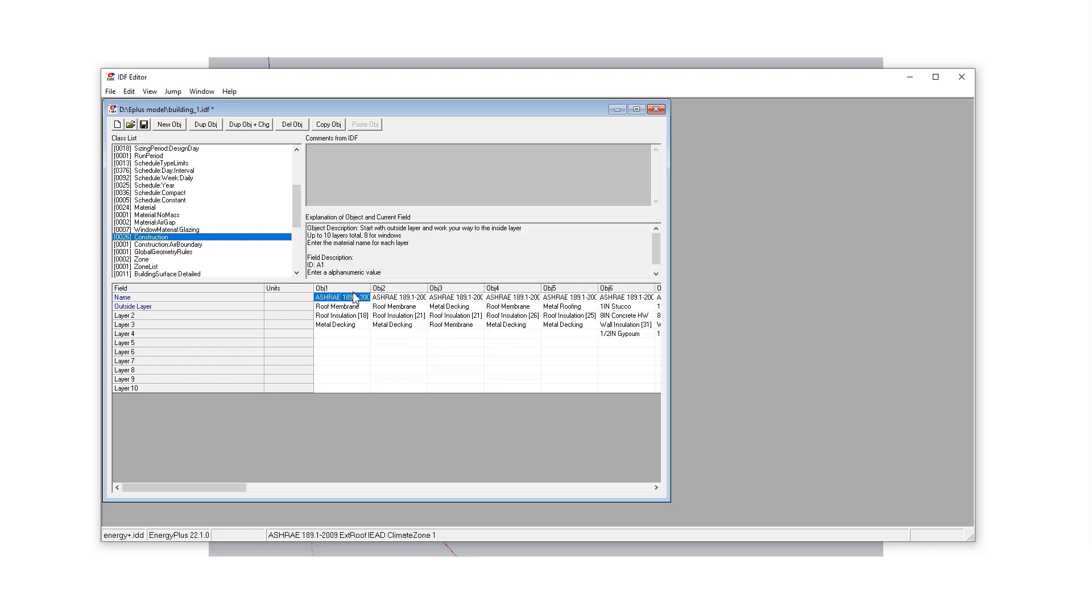
left_click(623, 317)
left_click(573, 307)
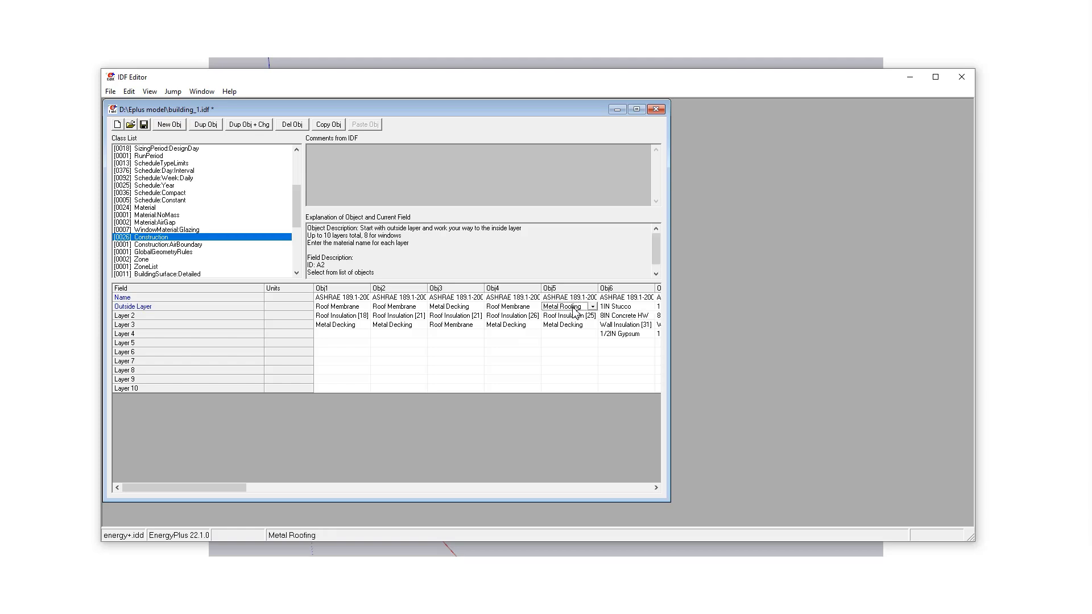
left_click(564, 298)
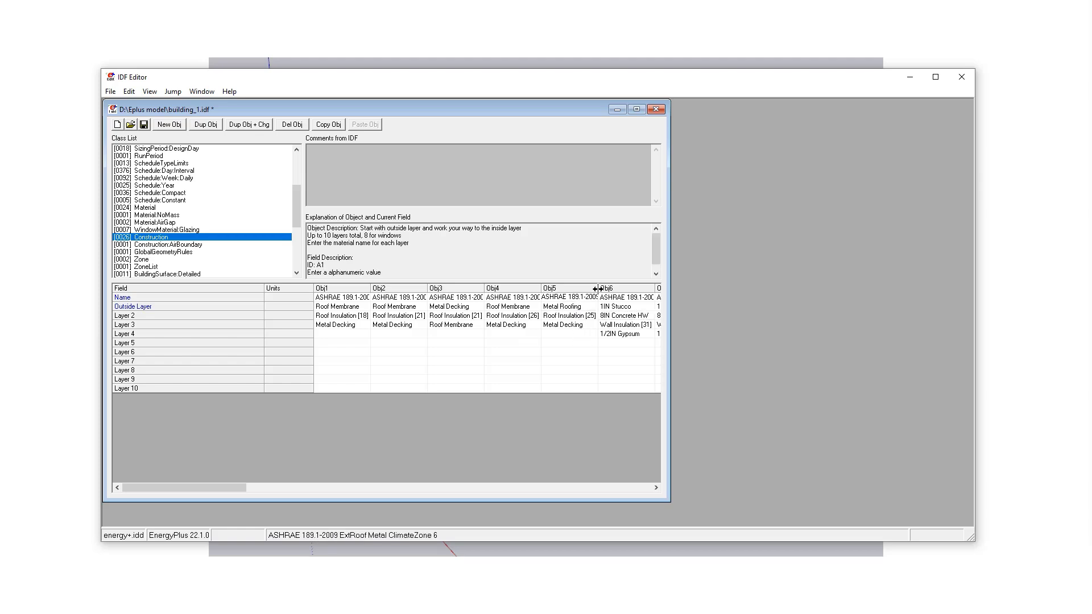
left_click_drag(597, 289, 646, 288)
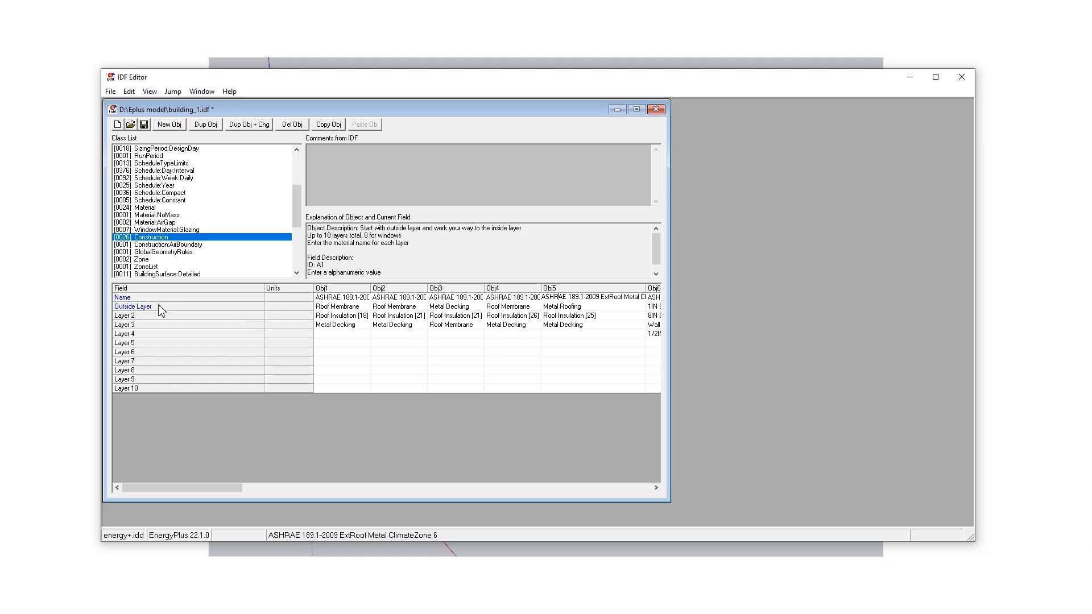
Examine the layers of the ASHRAE 189.1-2009 ExtRoof Metal ClimateZone 6 construction and the materials available for its Outside Layer
left_click(584, 308)
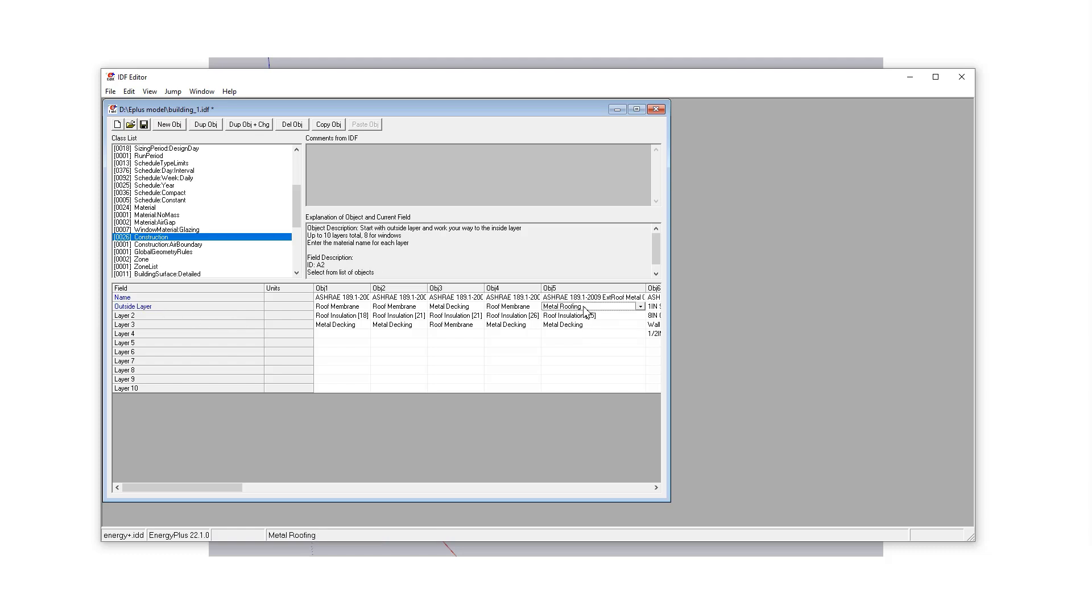
left_click(640, 307)
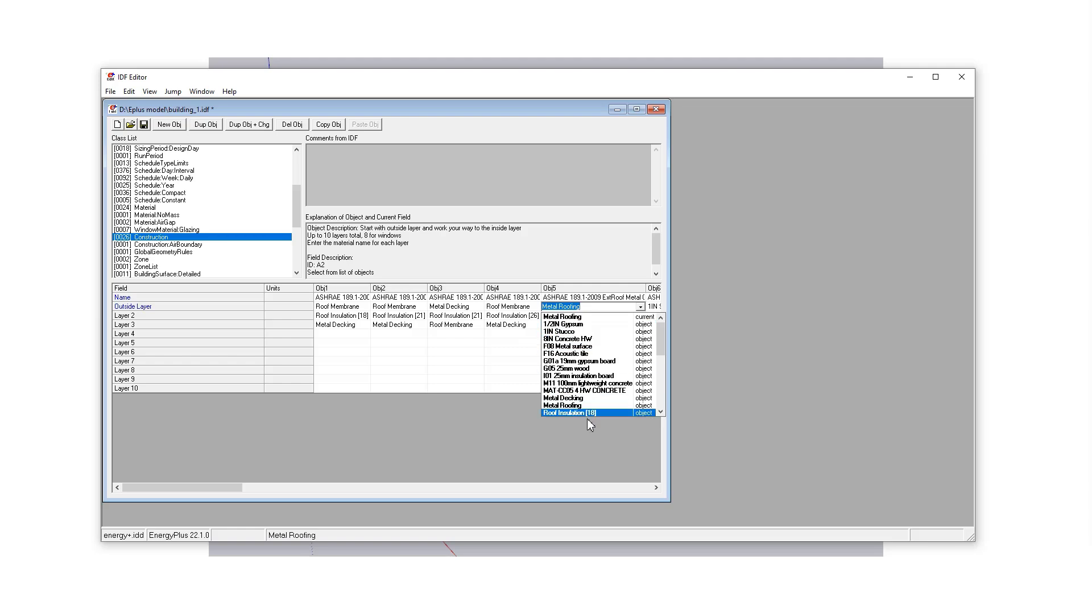
left_click(631, 317)
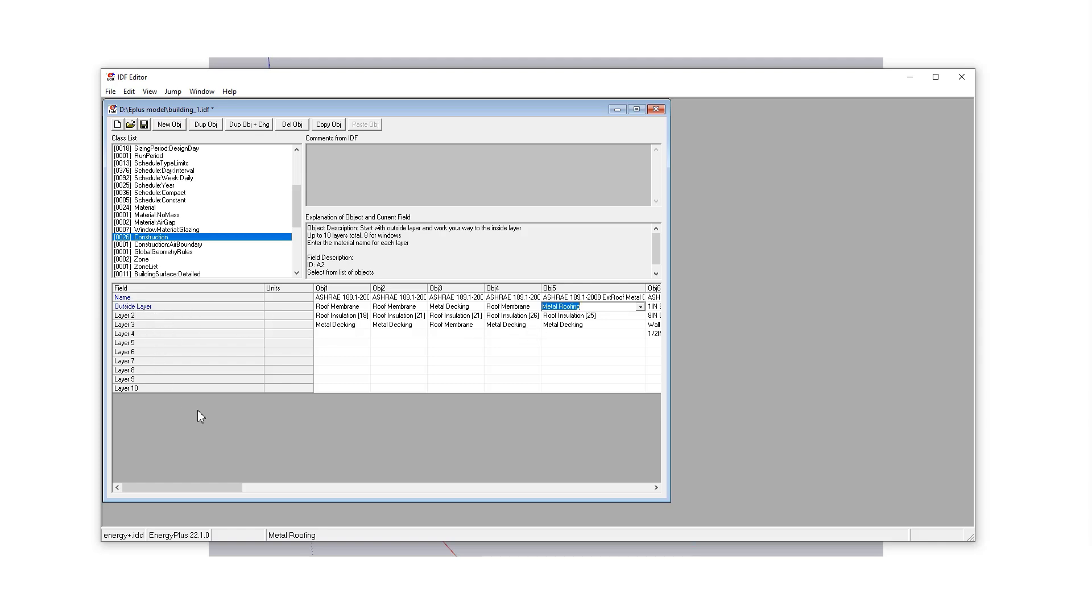
left_click(572, 319)
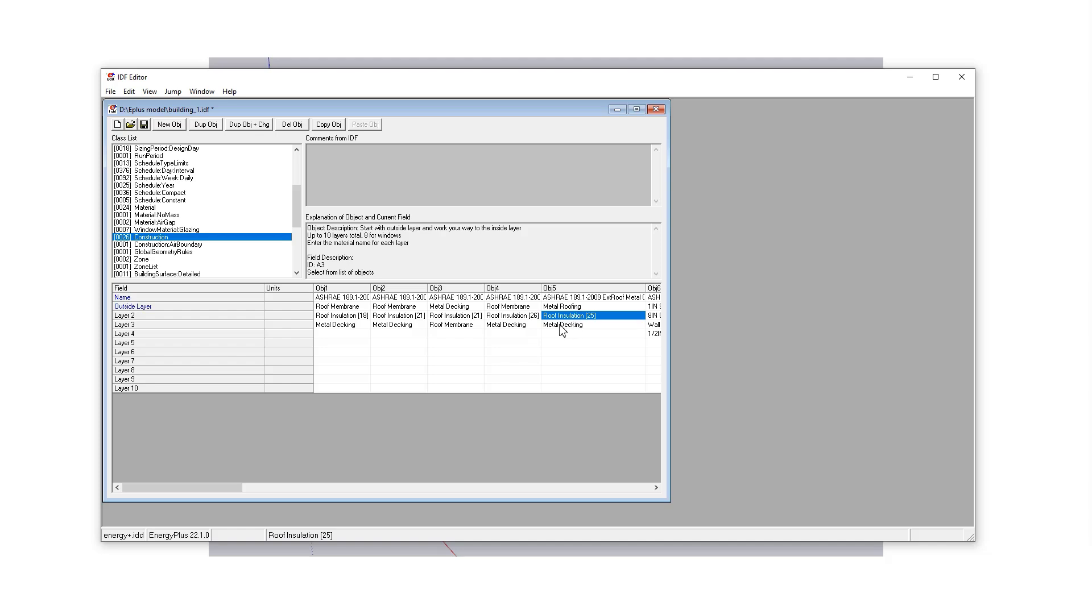
left_click(562, 326)
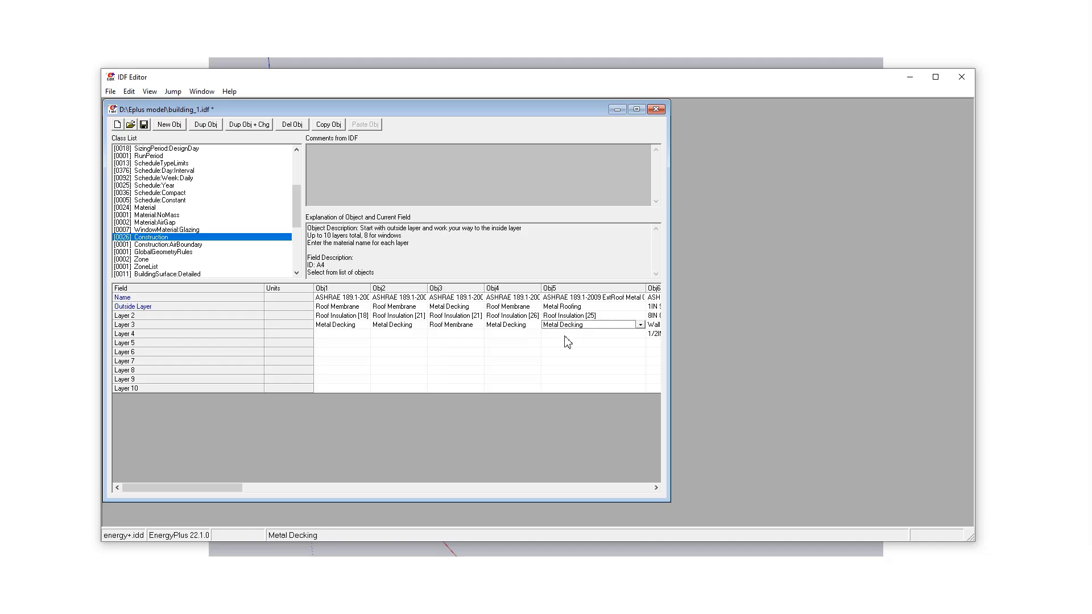
left_click(564, 336)
Look through the remaining Construction objects up to the Interior Window construction
left_click_drag(224, 488, 373, 525)
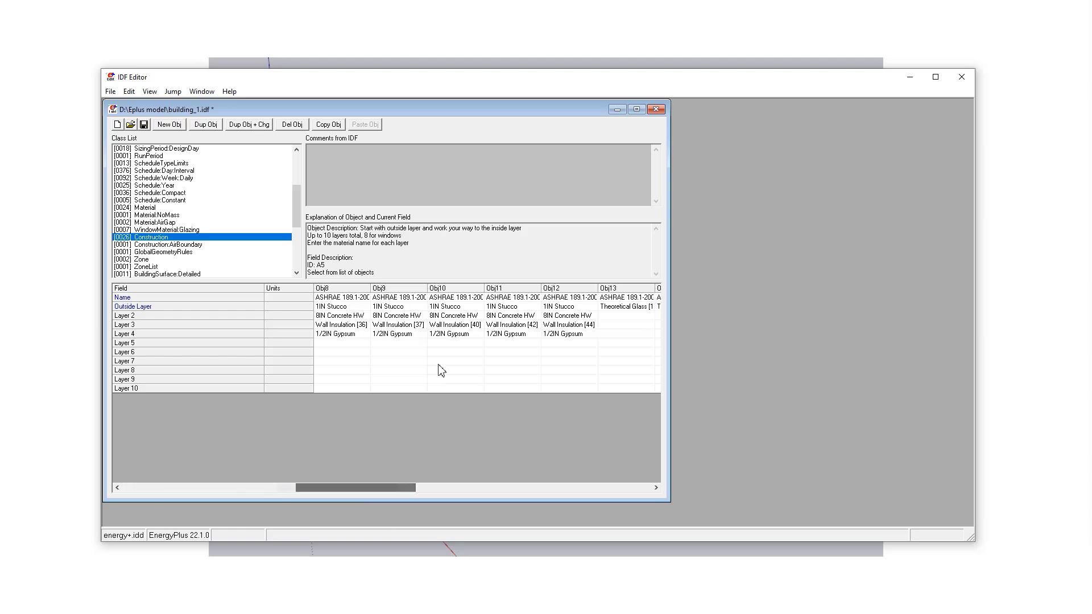
left_click(446, 351)
left_click_drag(532, 362, 665, 355)
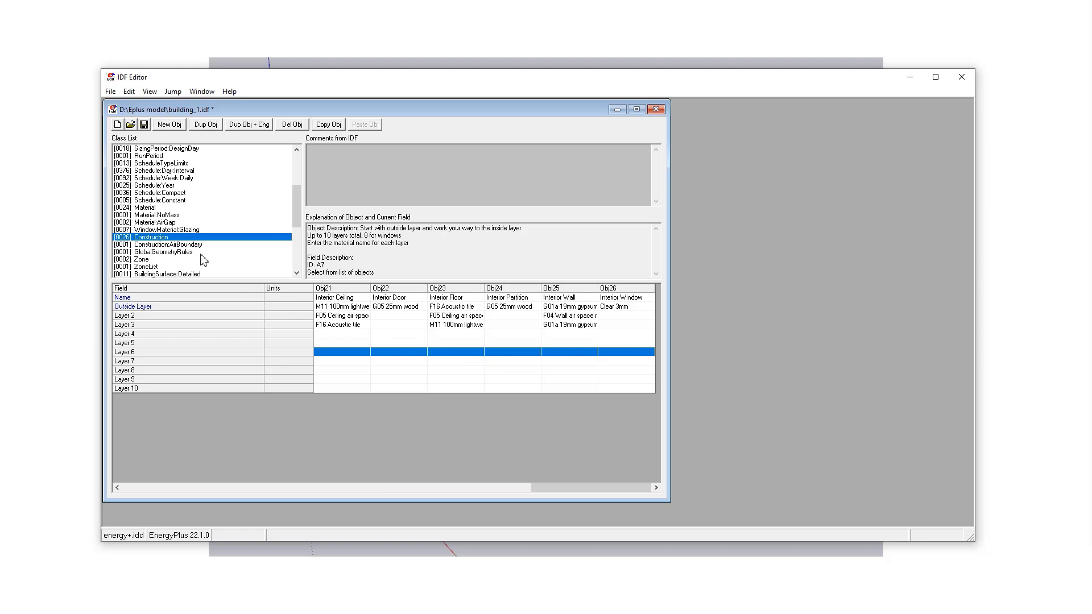
Open the BuildingSurface:Detailed objects and look through Surfaces 1 to 11, including their outside boundary condition objects and vertex count field
scroll(203, 259, "down", 2)
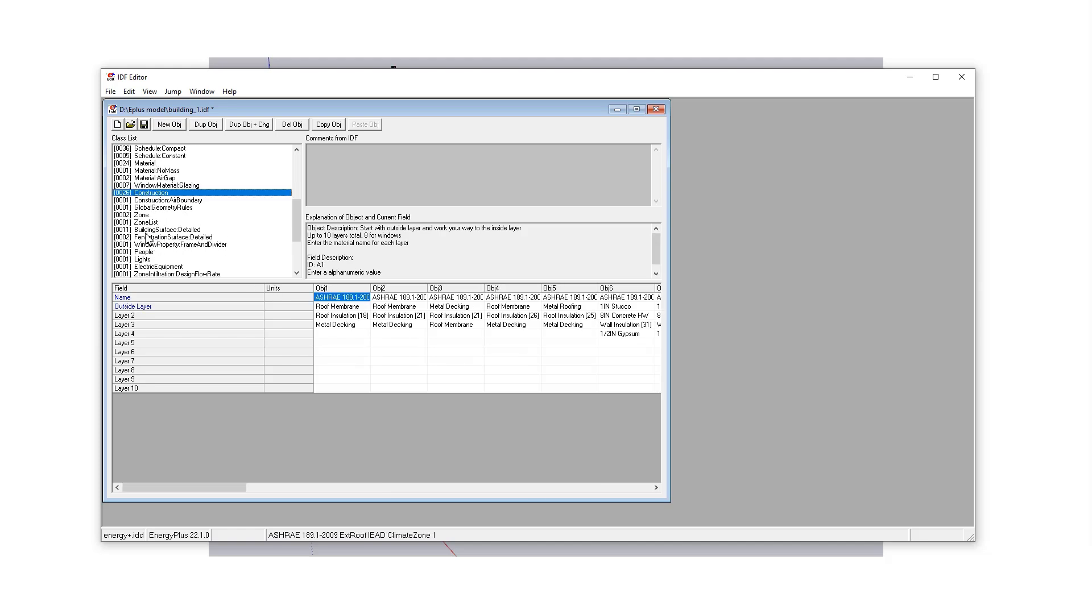
left_click(188, 231)
left_click(594, 352)
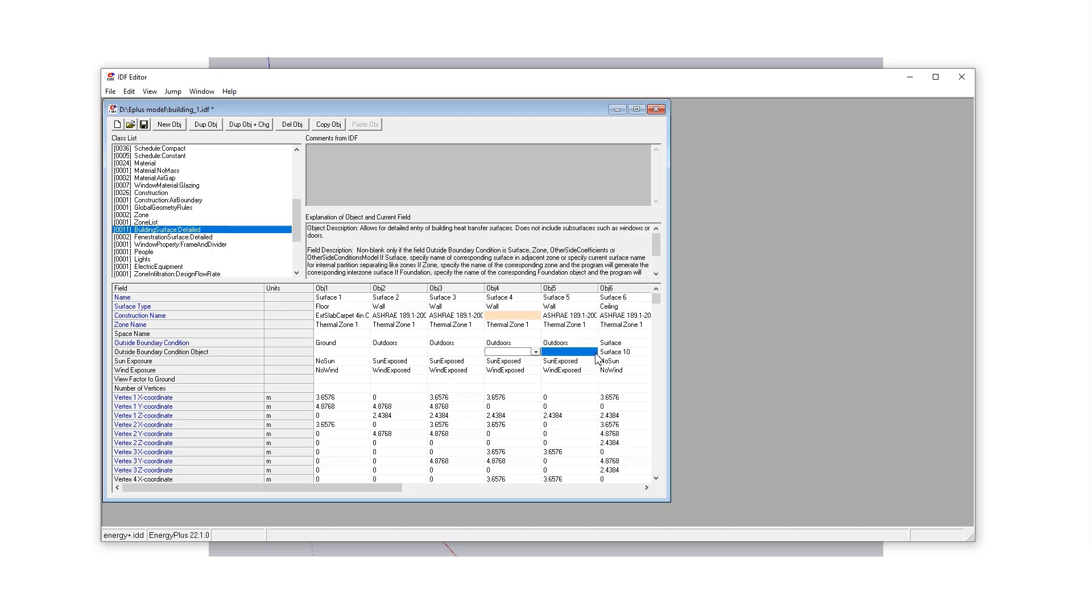
left_click_drag(595, 353, 653, 353)
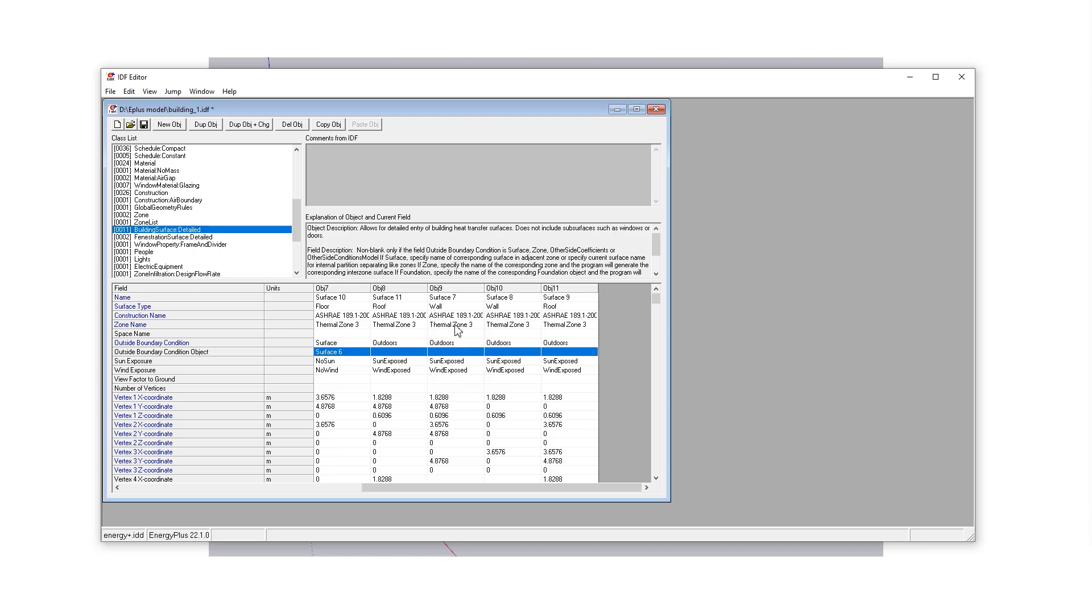
left_click(448, 390)
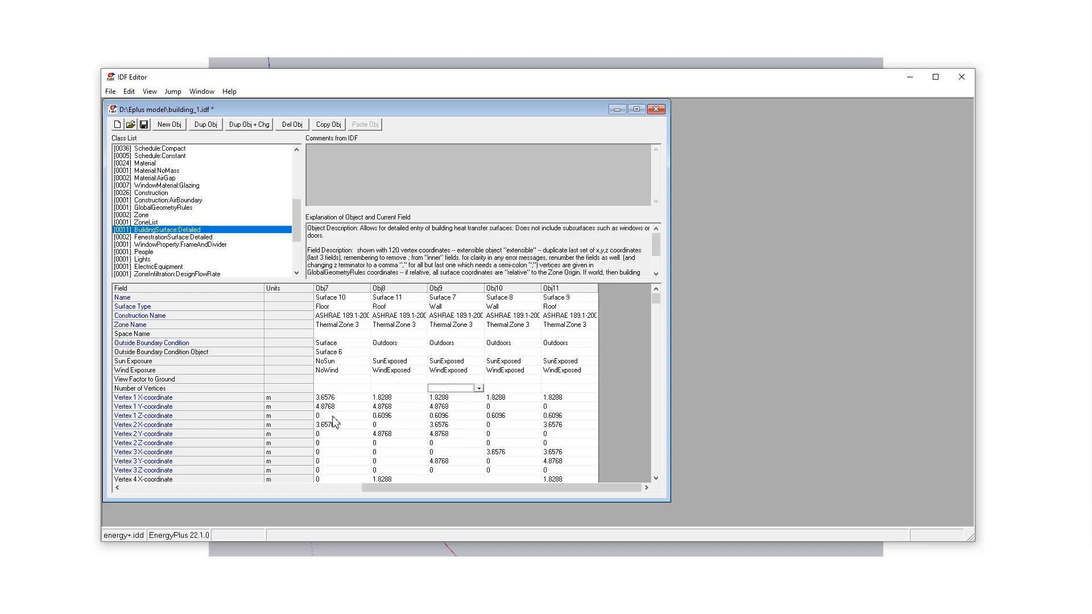
Widen the Obj8 column to read the construction name assigned to the Surface 11 roof
left_click(391, 317)
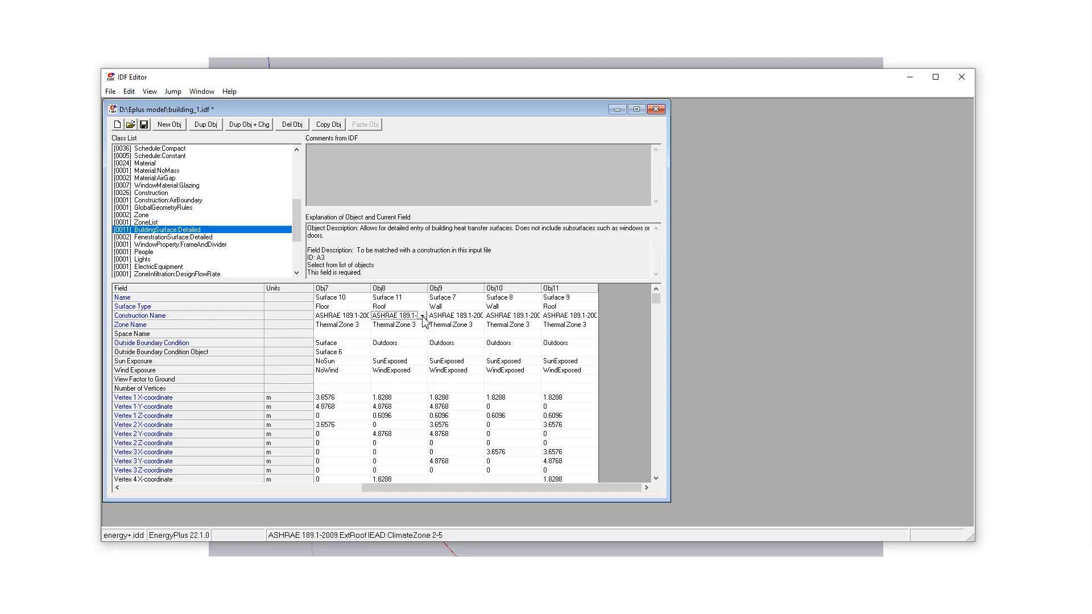
left_click(408, 309)
left_click(412, 314)
left_click_drag(427, 288, 497, 291)
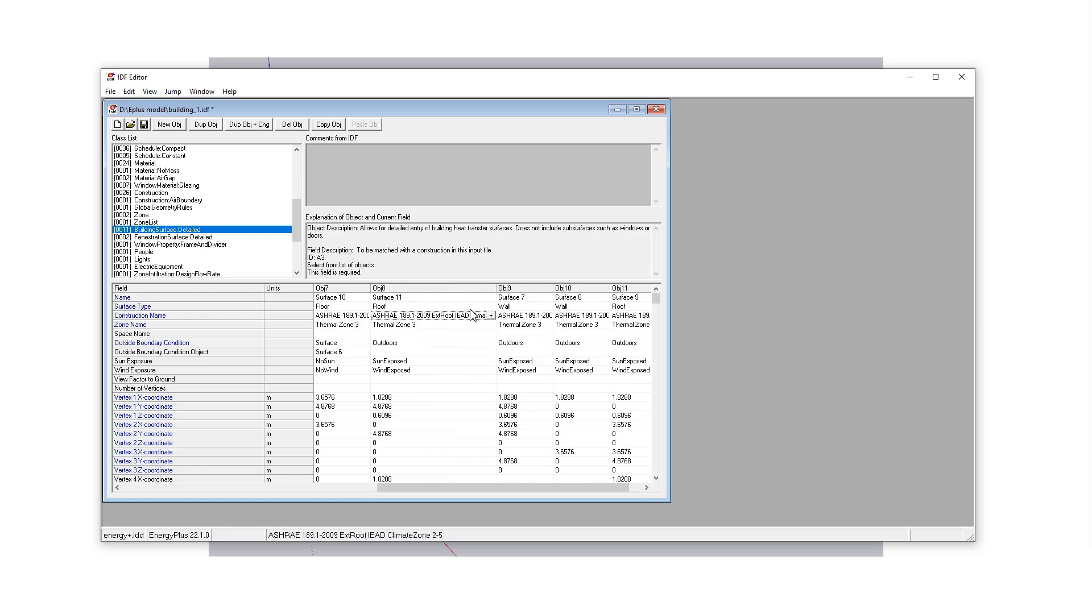
Examine Surface 11's surface type choices and check its construction name against the Construction objects
left_click(396, 299)
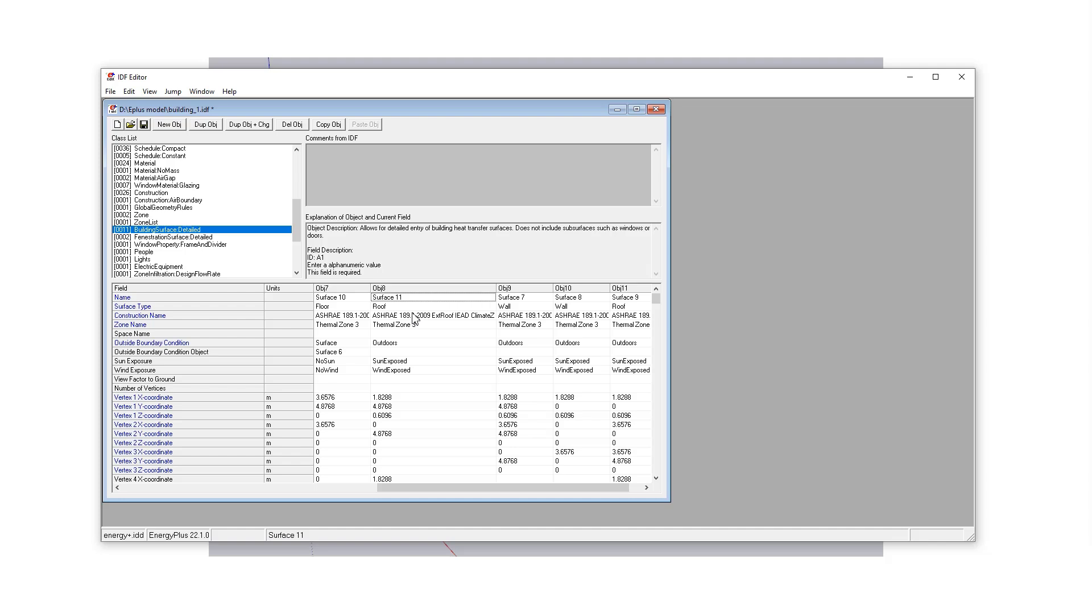
left_click(397, 307)
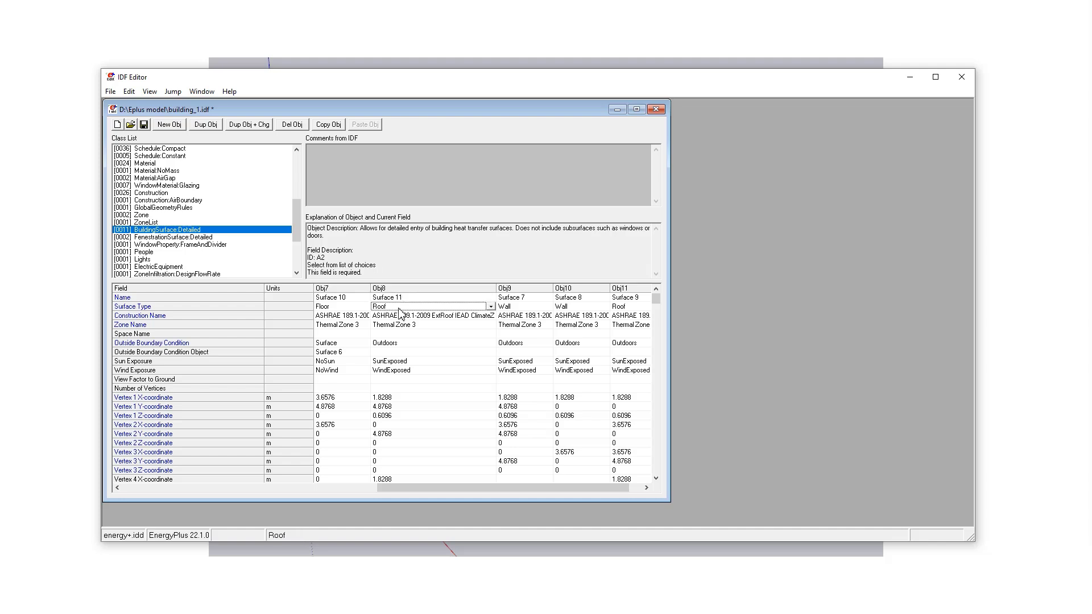
left_click(490, 307)
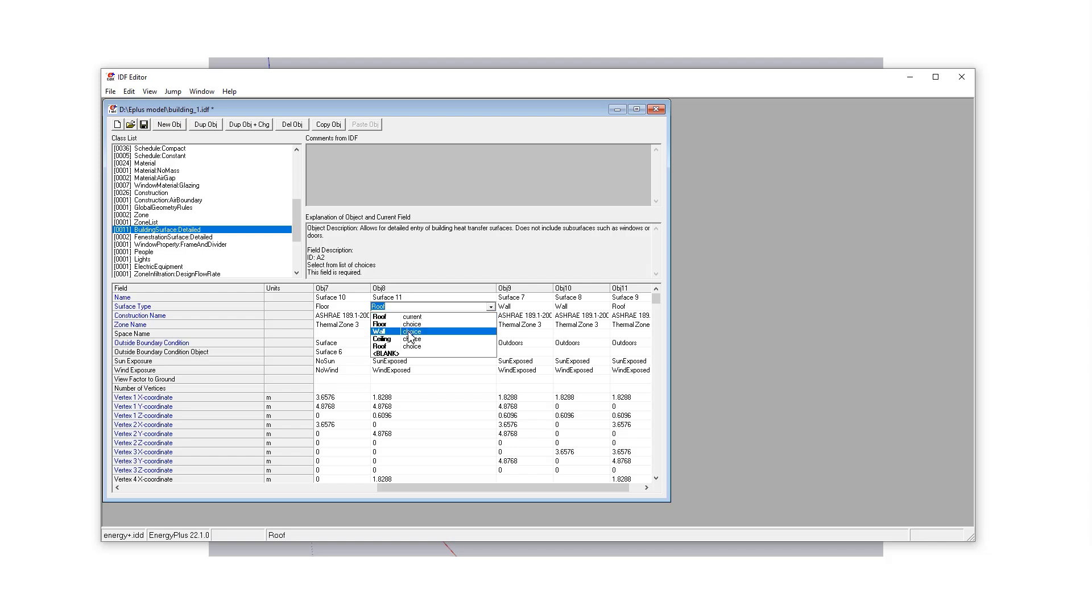
left_click(490, 310)
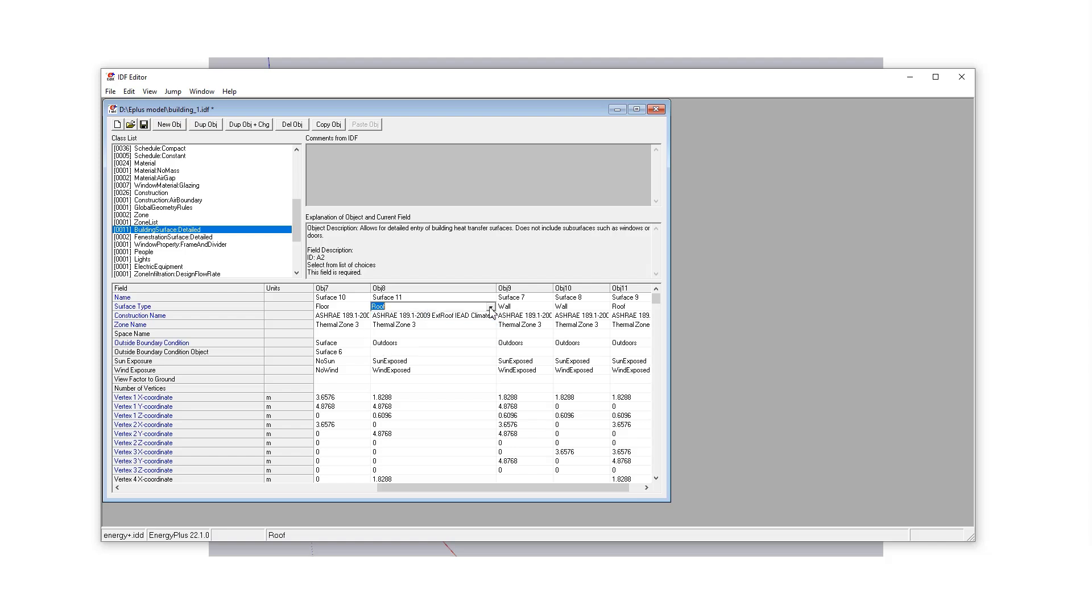
left_click(429, 317)
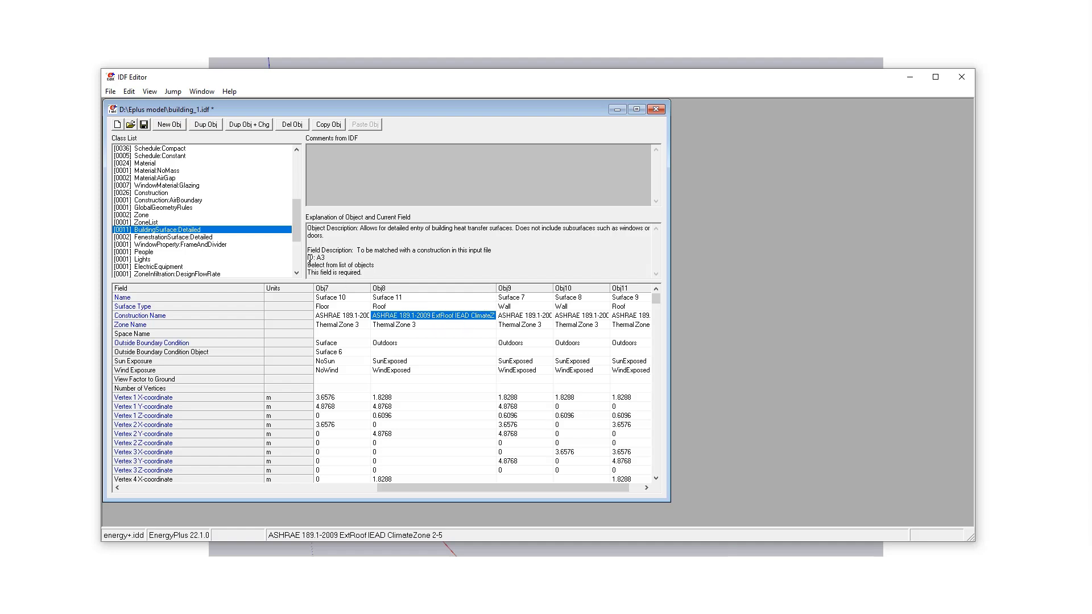
left_click(159, 193)
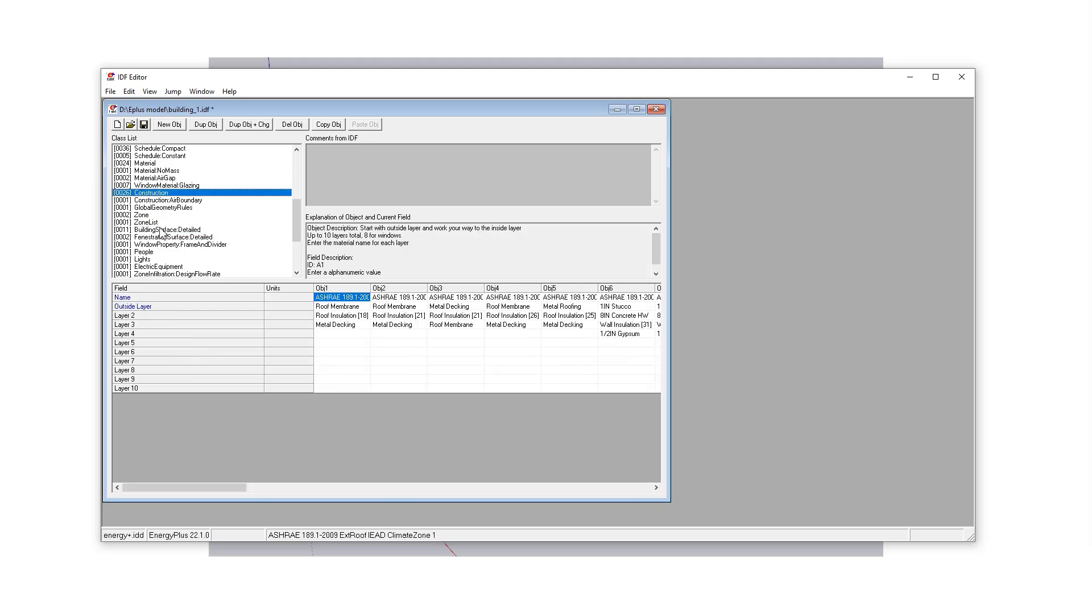
Return to the BuildingSurface:Detailed objects and examine Surface 11's zone name and its outside boundary condition choices
left_click(161, 231)
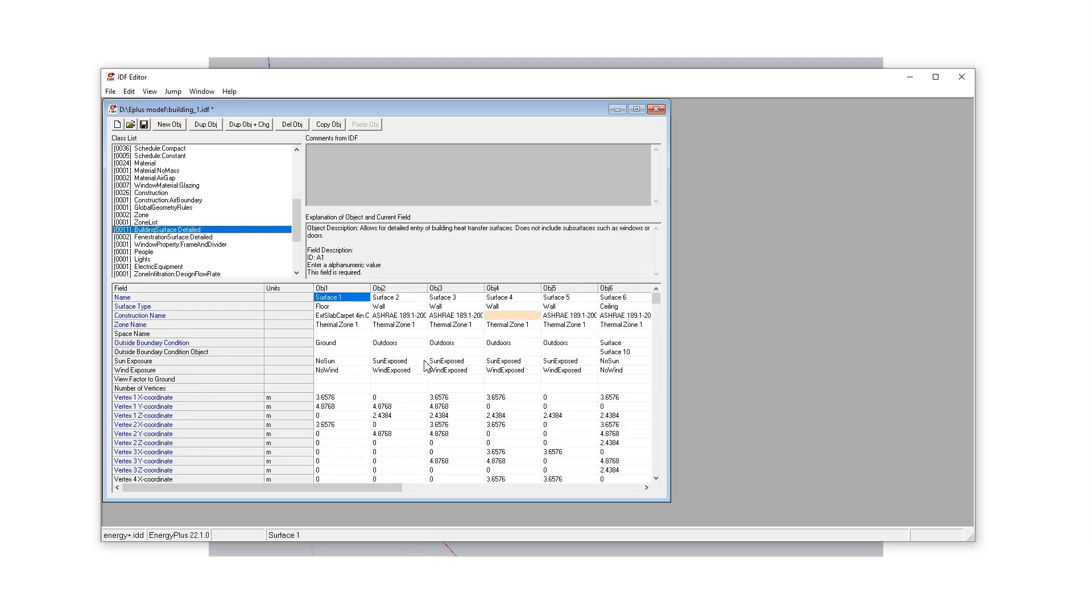
left_click_drag(426, 363, 707, 344)
left_click(398, 324)
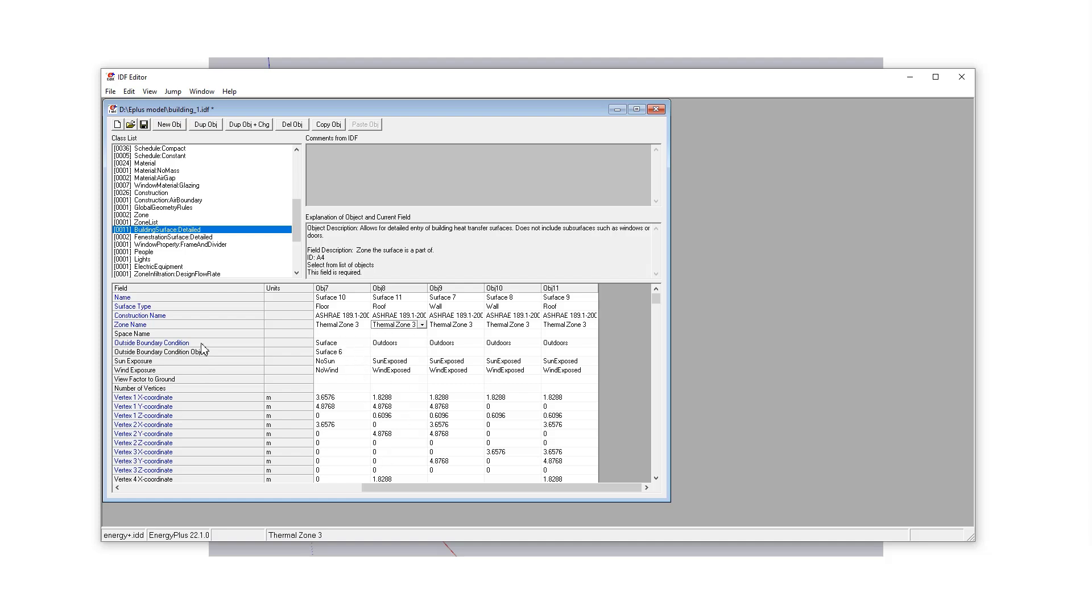
left_click(399, 347)
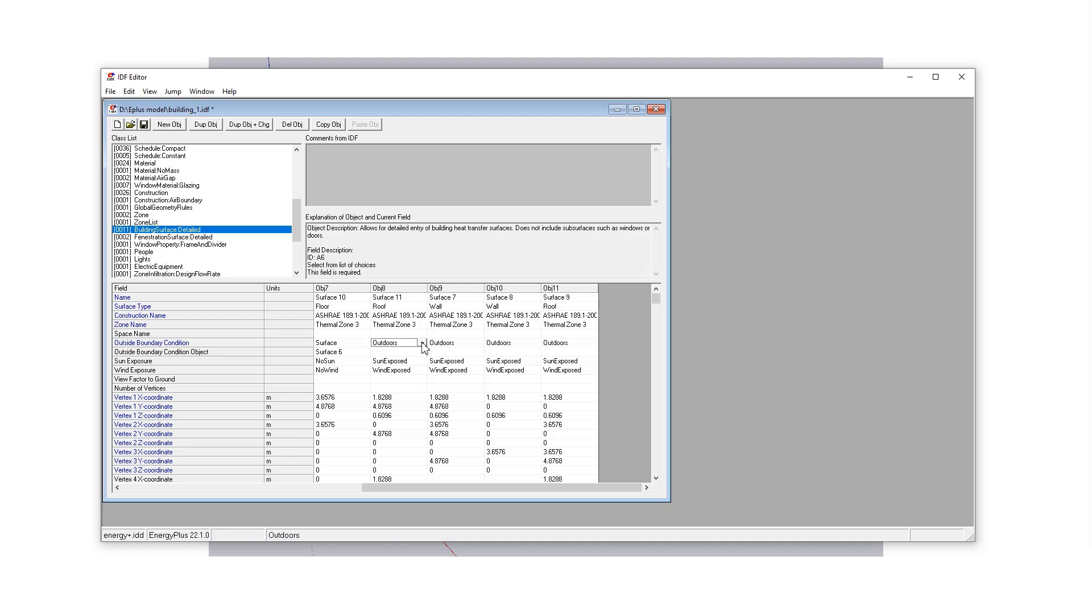
left_click(423, 343)
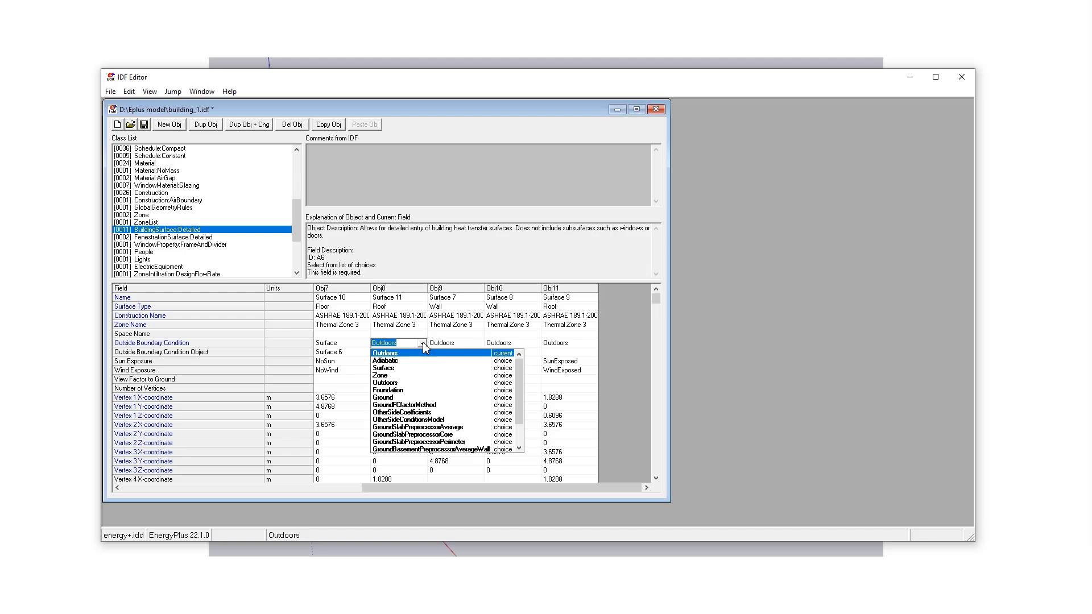
left_click(423, 343)
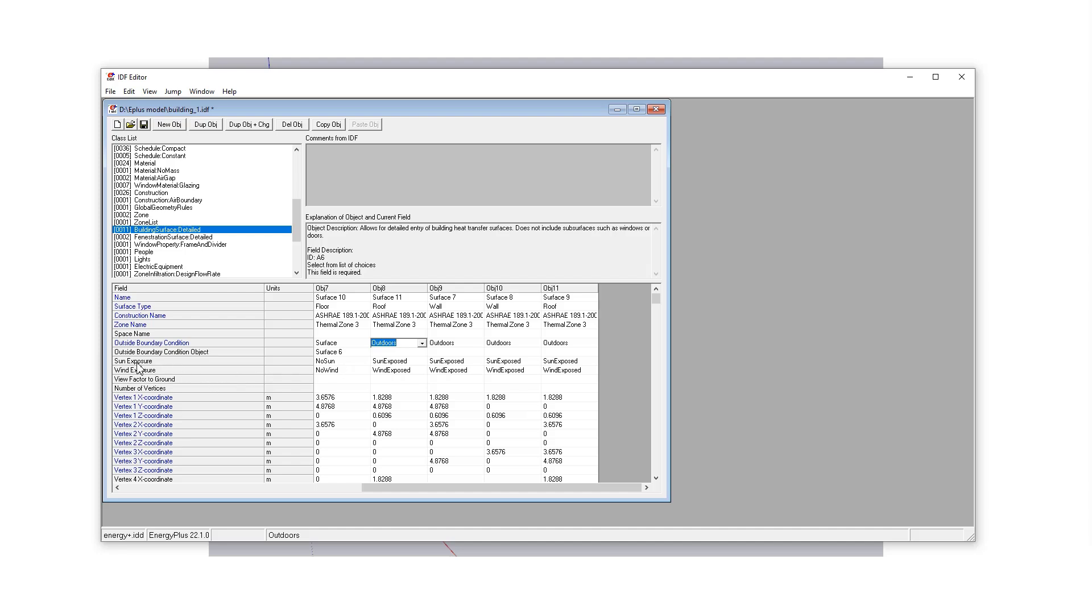
Examine the sun exposure choices and the wind exposure setting of Surface 11
left_click(422, 363)
left_click(423, 362)
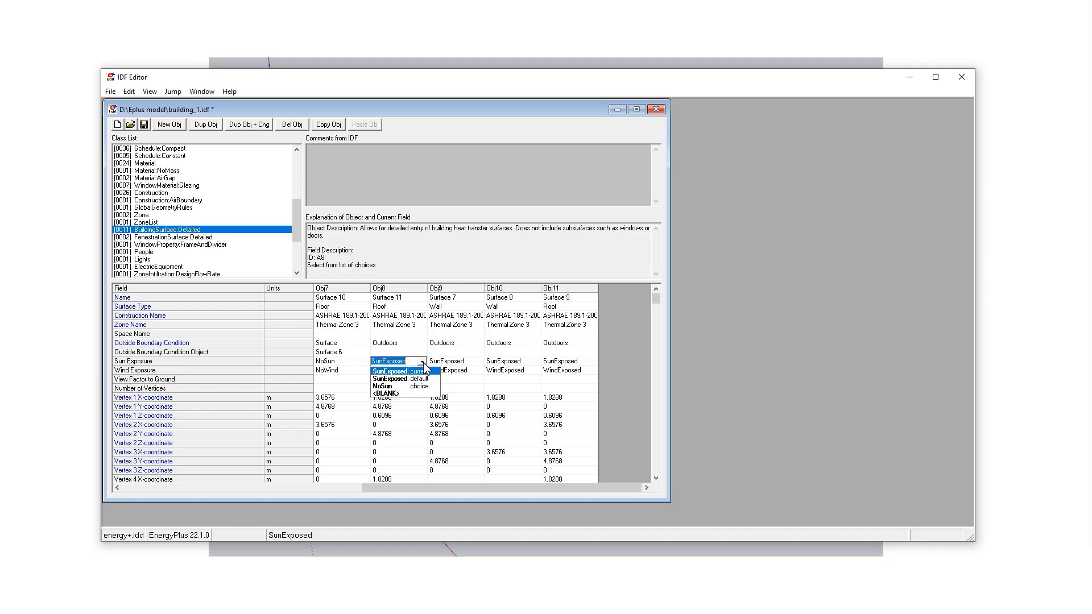
left_click(424, 365)
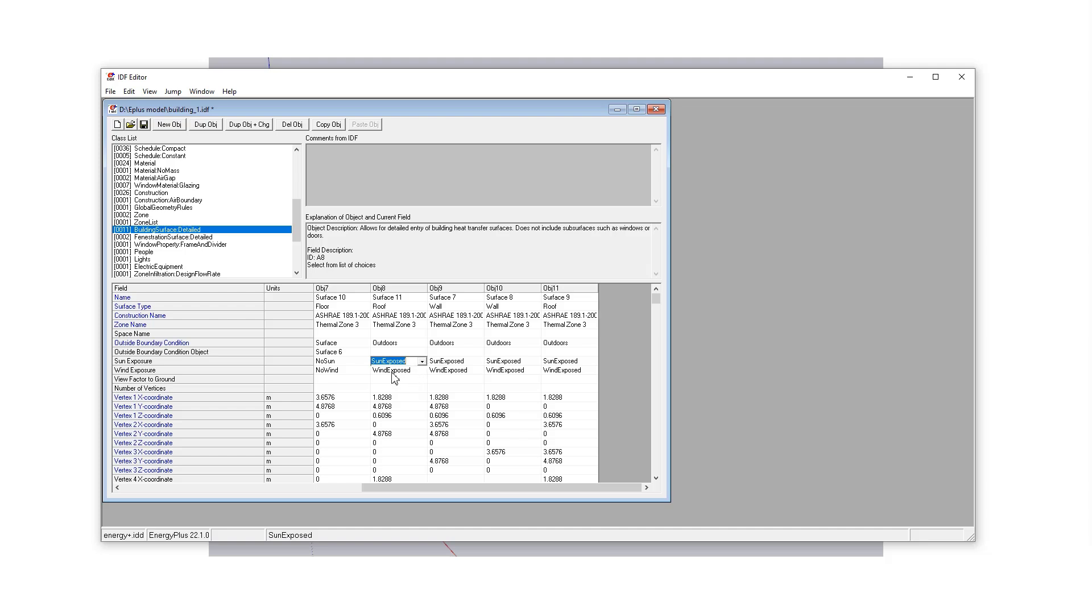
left_click(417, 371)
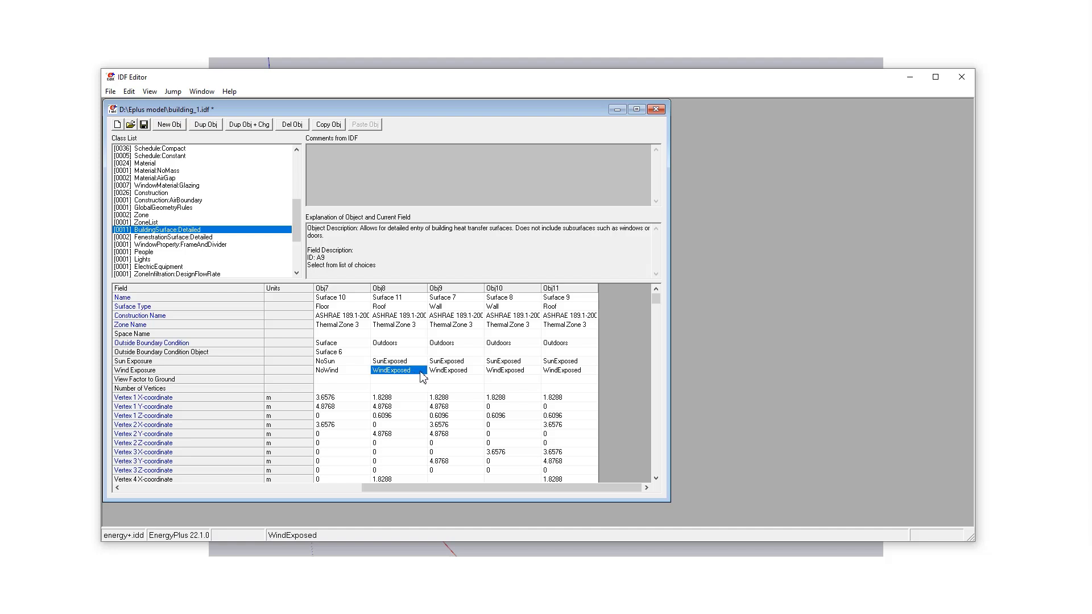
left_click(420, 371)
left_click(422, 370)
Examine the X, Y and Z coordinates of Surface 11's four vertices
scroll(402, 391, "down", 1)
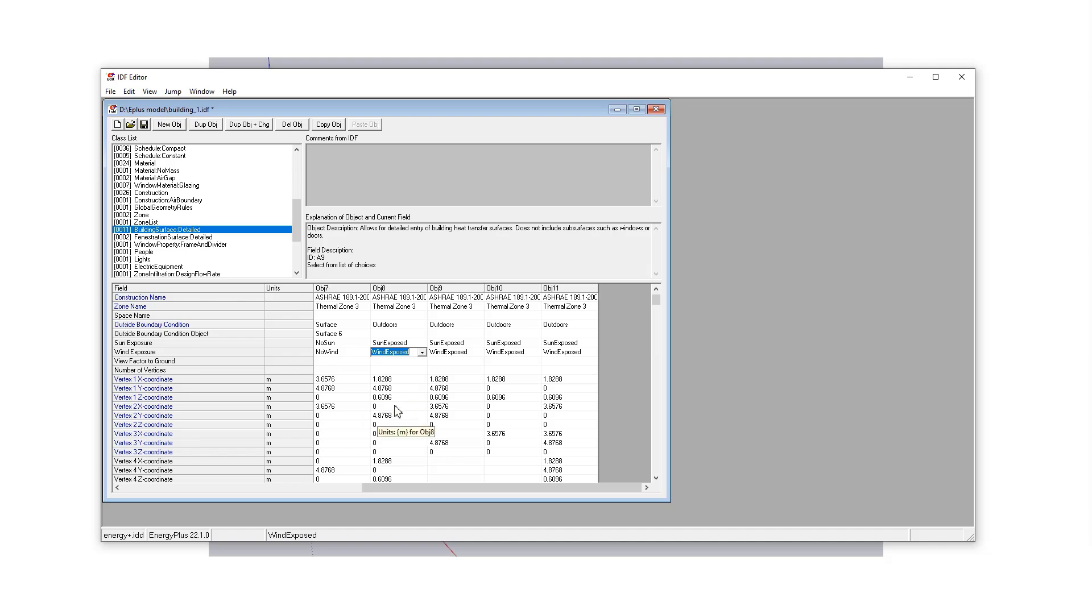
scroll(390, 404, "down", 2)
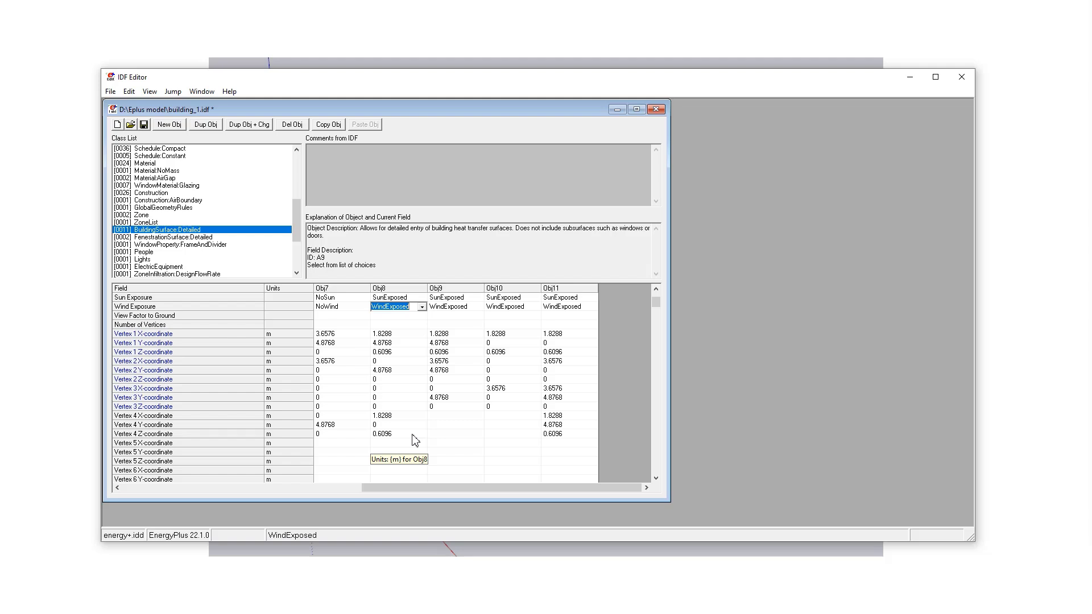
left_click_drag(402, 426, 404, 432)
left_click_drag(398, 347, 404, 335)
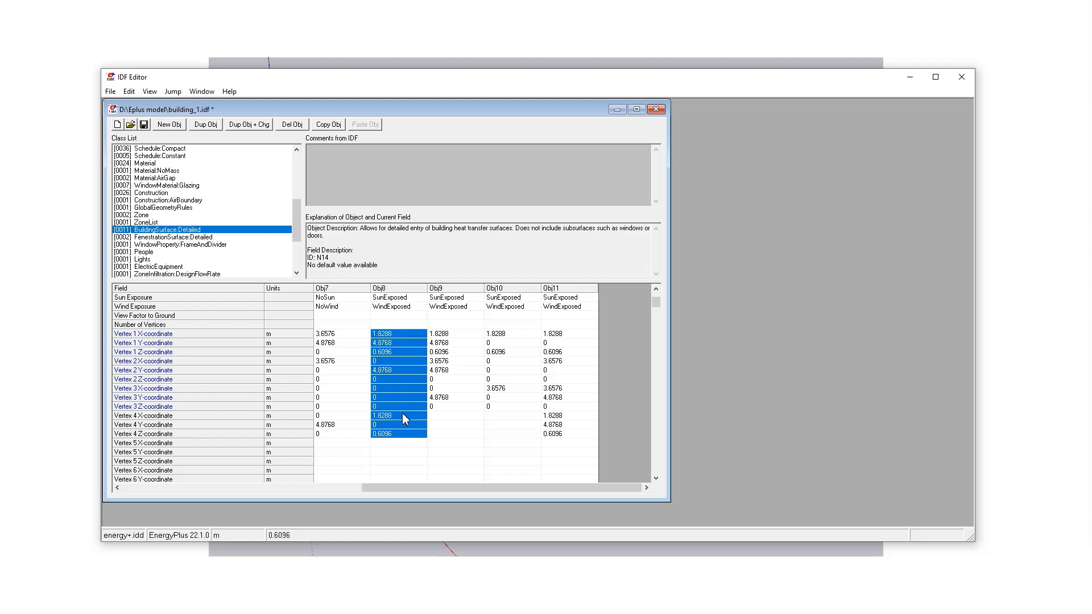
In FenestrationSurface:Detailed, set the construction of the Sub Surface 3 window to ASHRAE 189.1-2009 ExtWindow ClimateZone 1
left_click(196, 236)
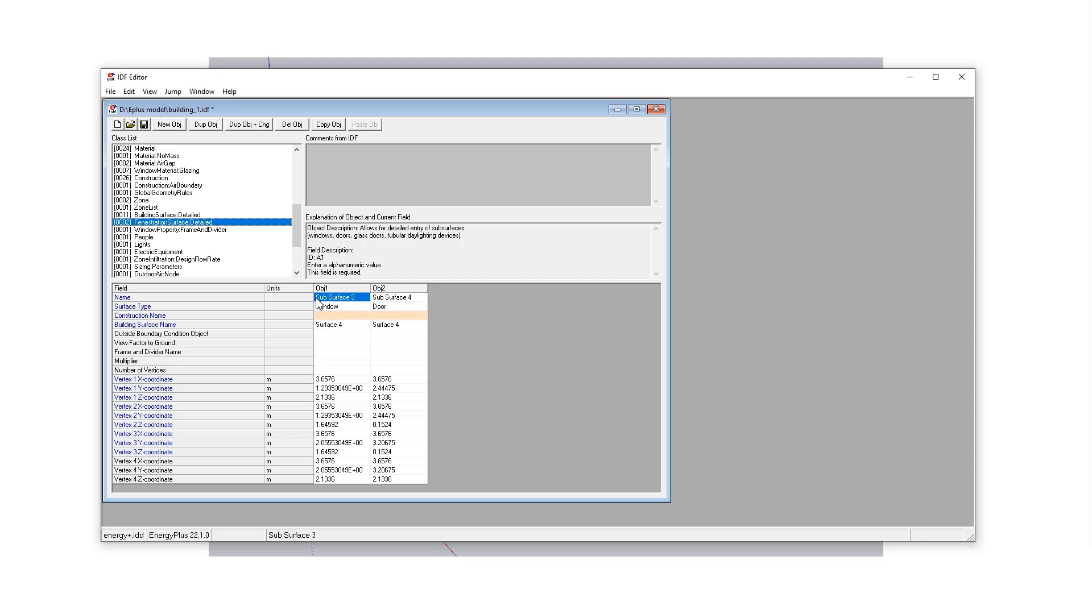
left_click(362, 316)
left_click(366, 316)
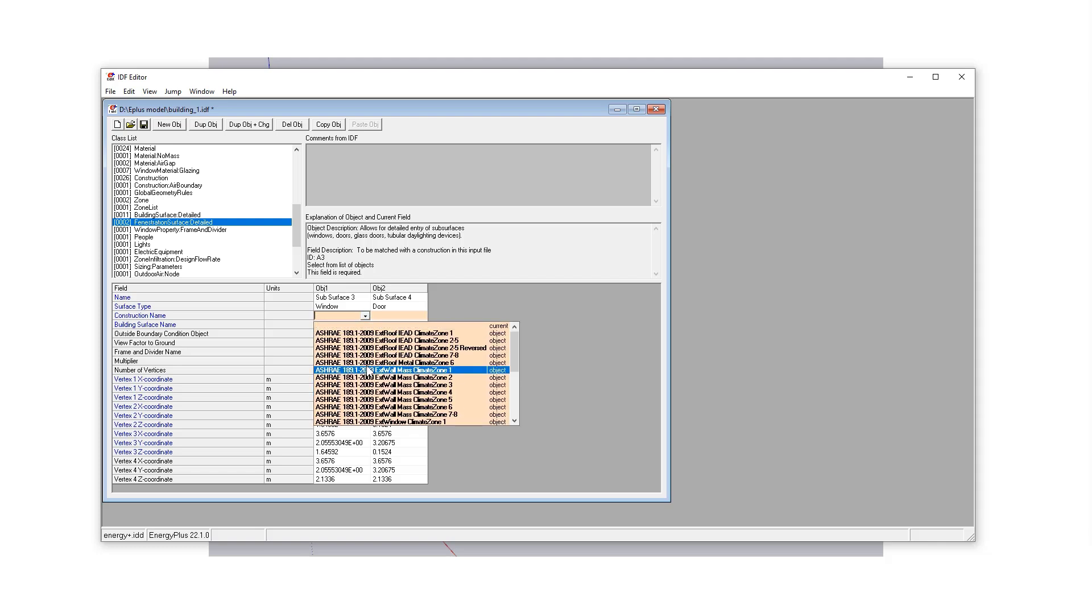
scroll(392, 369, "down", 3)
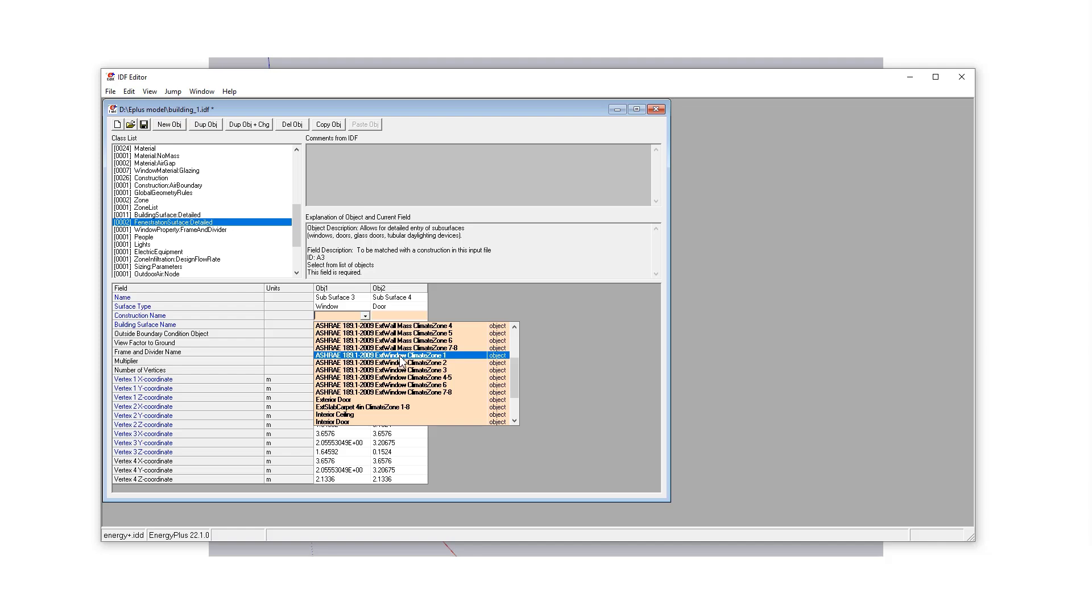
left_click(401, 355)
Set the construction of the Sub Surface 4 door to Exterior Door
left_click(418, 316)
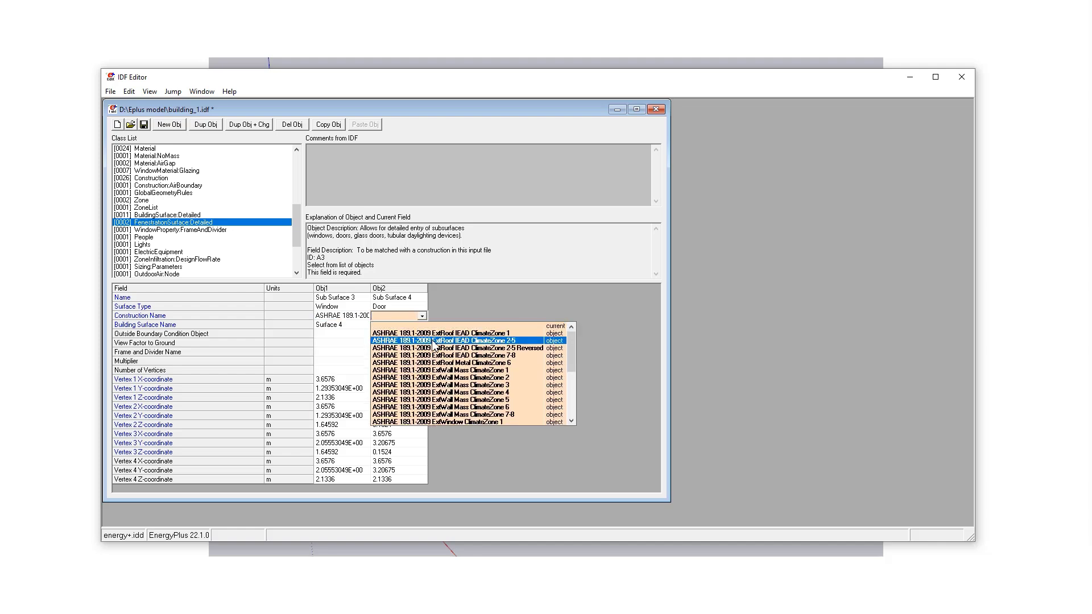
scroll(513, 370, "down", 1)
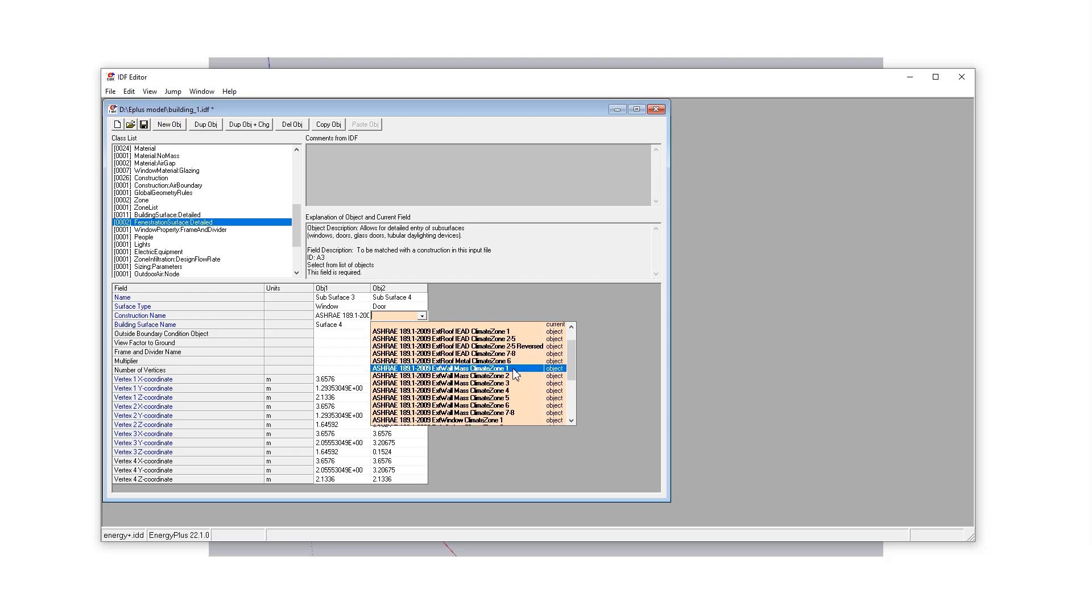
scroll(512, 375, "down", 3)
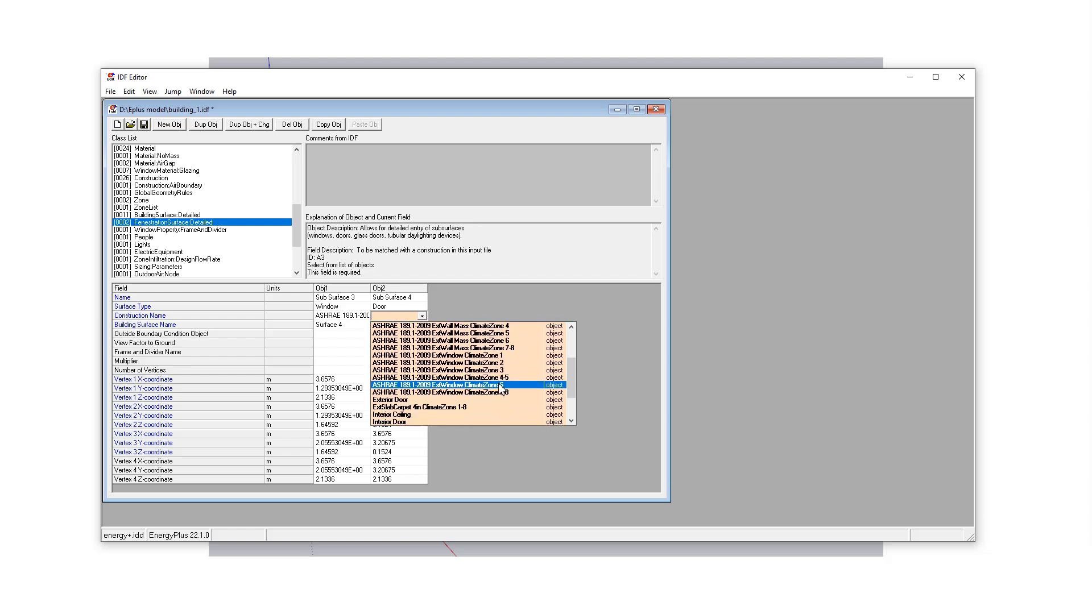
left_click(388, 401)
Check Sub Surface 3's building surface and remaining fields against the window and door in the 3D model, moving the covering windows aside
left_click(358, 336)
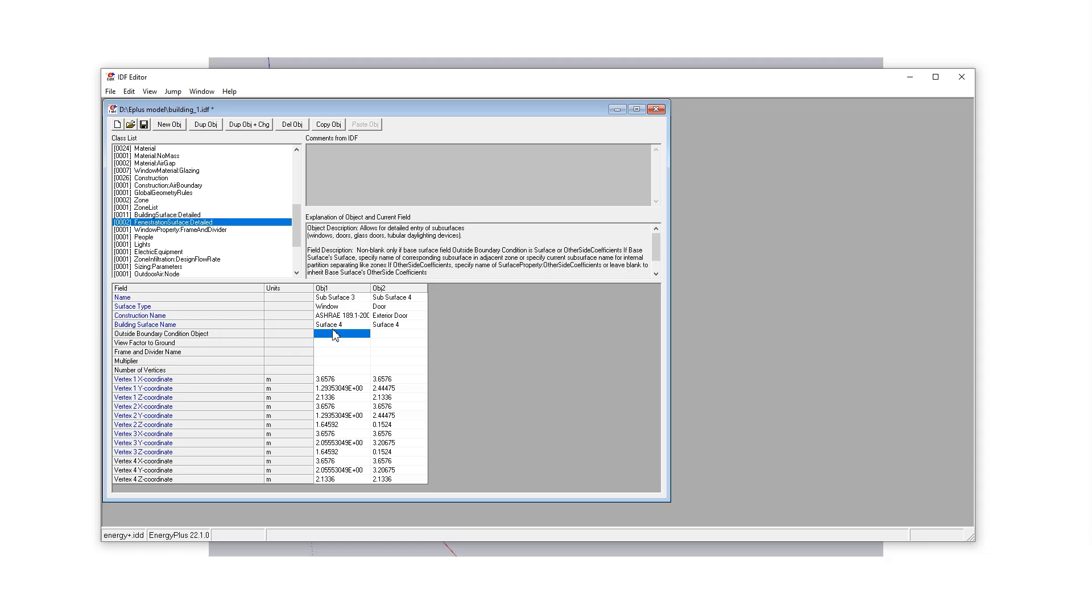
left_click(349, 325)
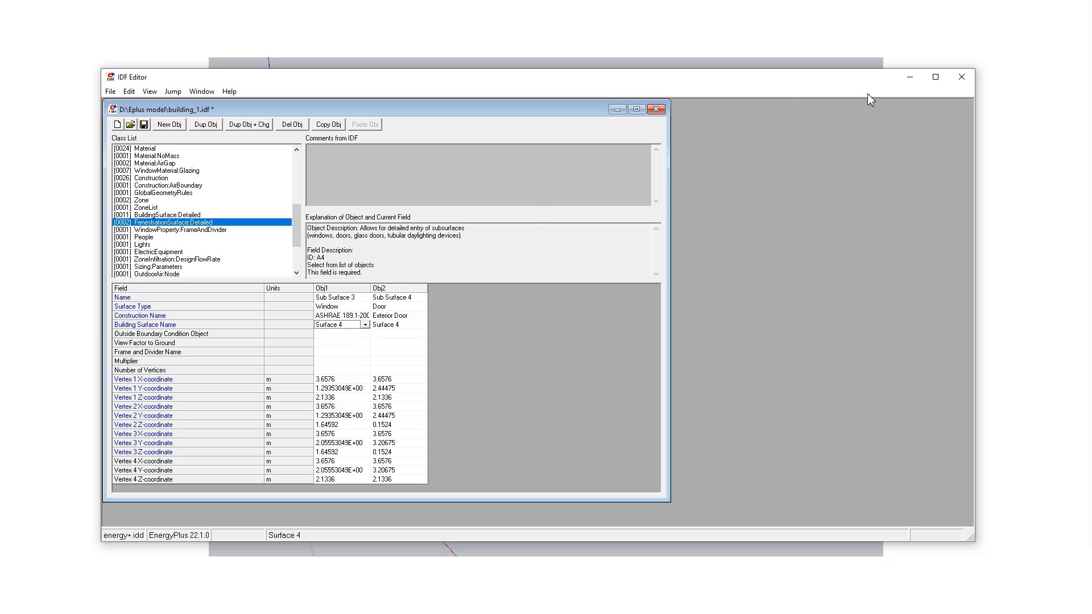
mouse_move(848, 81)
left_mouse_down()
mouse_move(836, 301)
mouse_move(850, 509)
mouse_move(834, 454)
left_mouse_up()
mouse_move(742, 174)
left_mouse_down()
mouse_move(849, 254)
mouse_move(1012, 295)
left_mouse_up()
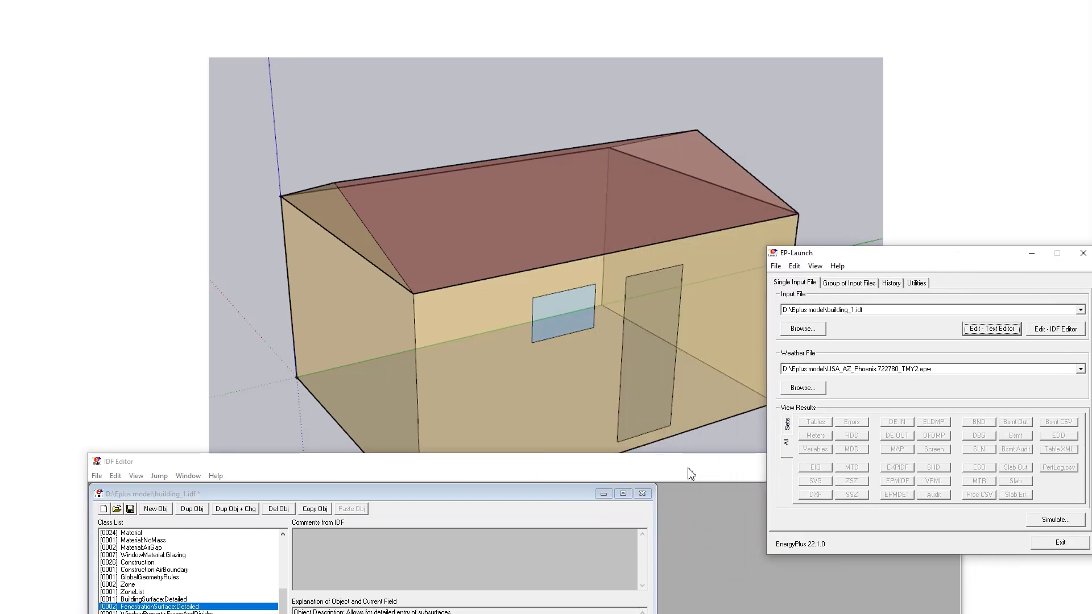
left_click_drag(688, 467, 710, 102)
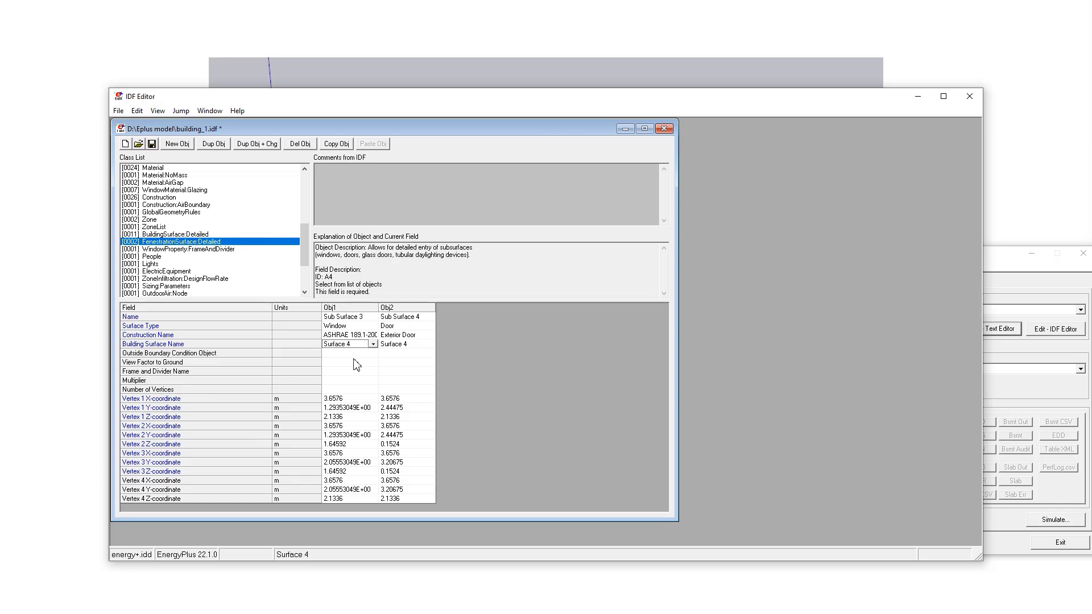
left_click_drag(347, 355, 347, 392)
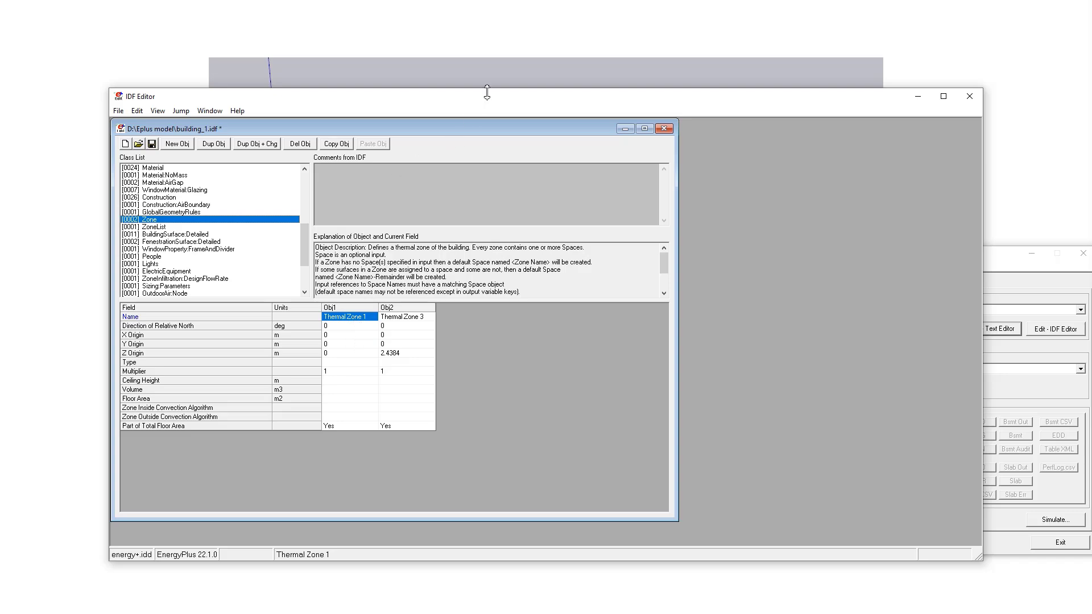
Compare Thermal Zone 1 and Thermal Zone 3 with the 3D building model, and examine the ZoneList that groups them
left_click_drag(486, 98, 471, 370)
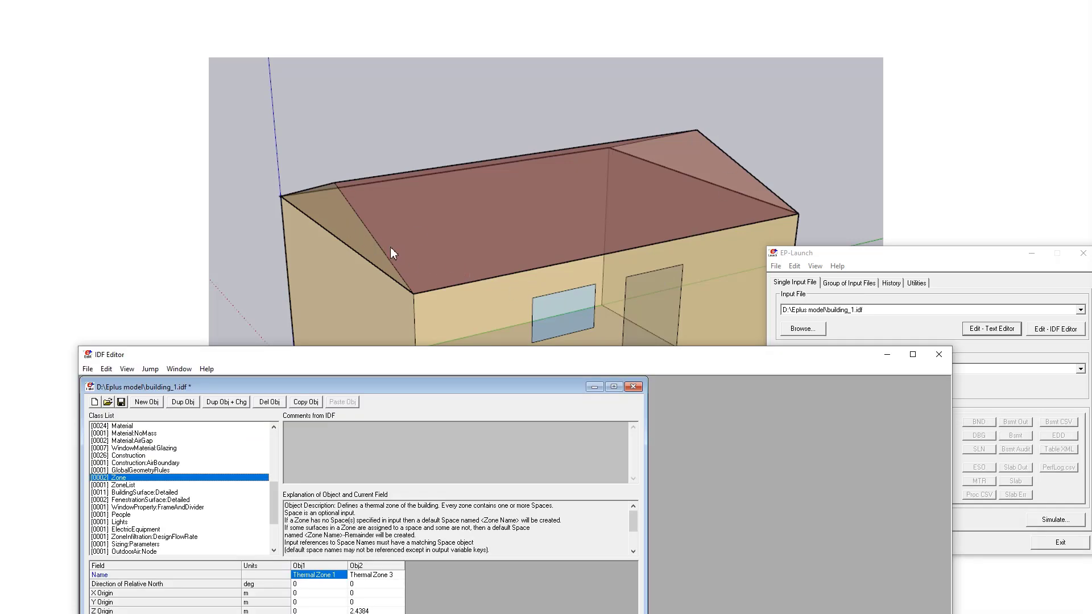
left_click_drag(574, 360, 591, 44)
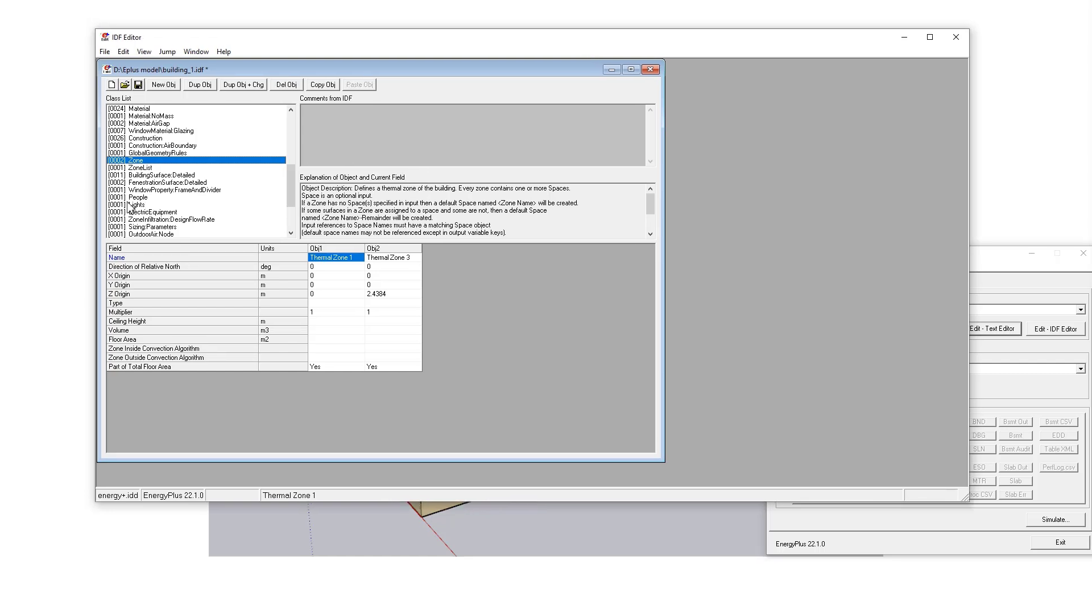
left_click(137, 169)
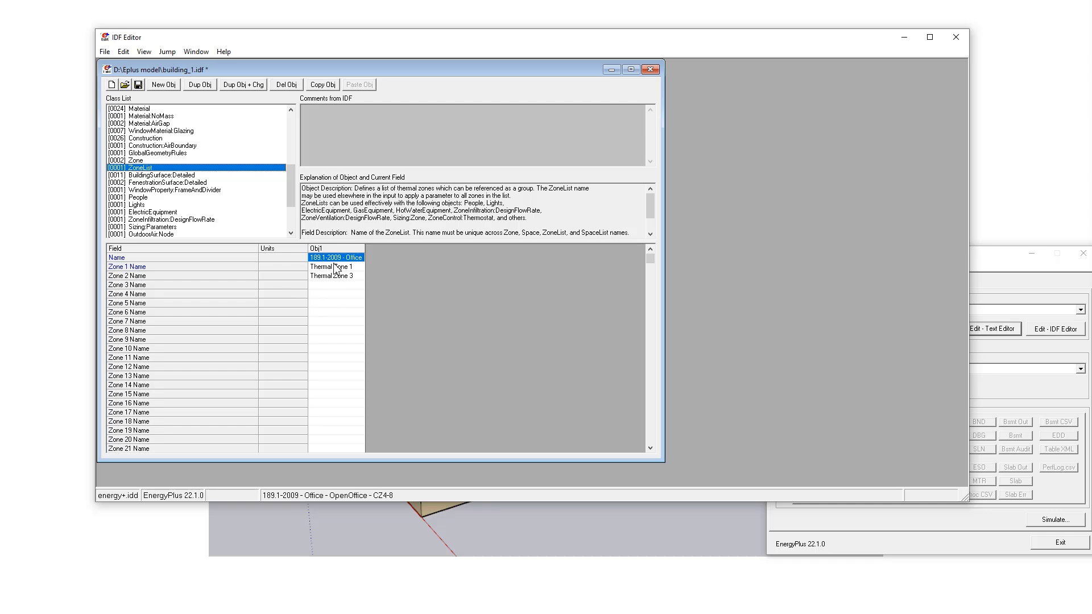
Try out an additional ZoneList named living rooms containing Thermal Zone 1 and Thermal Zone 3, and delete it
left_click(163, 86)
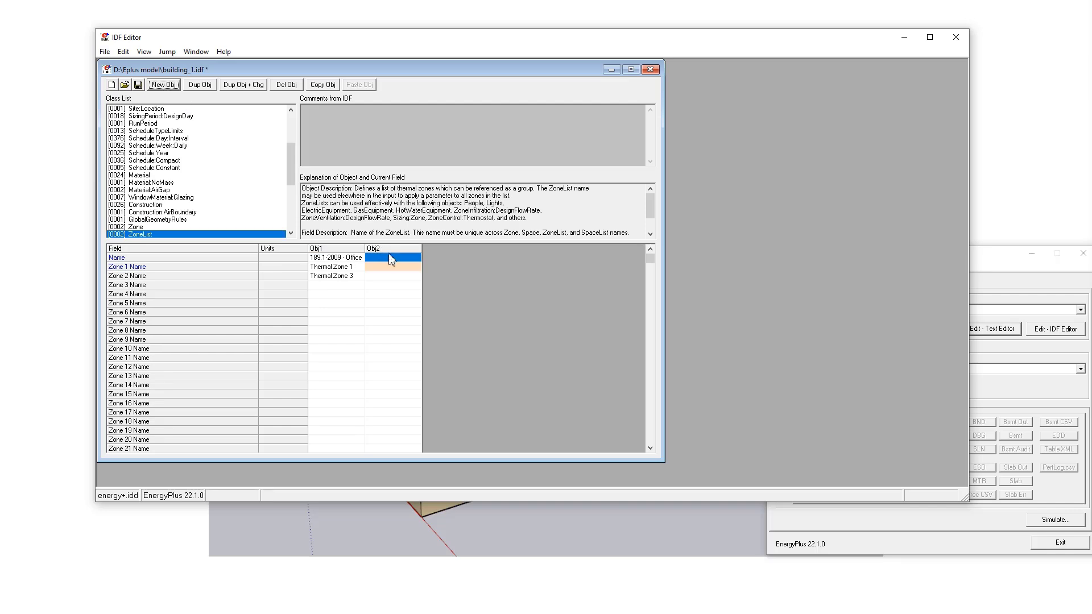
left_click(391, 258)
left_click(393, 258)
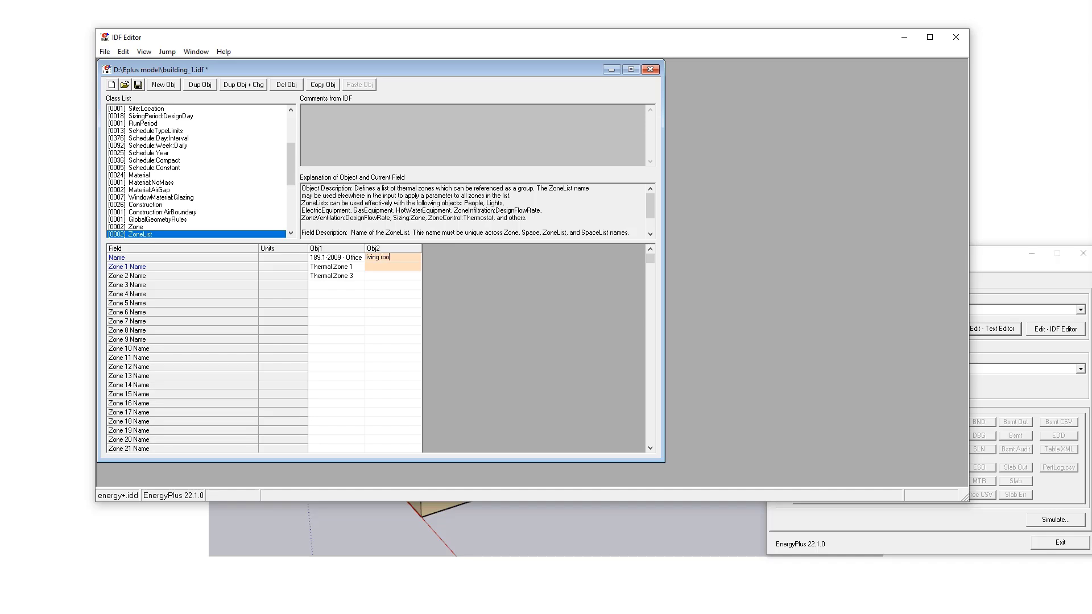
left_click(402, 265)
left_click(415, 267)
left_click(403, 284)
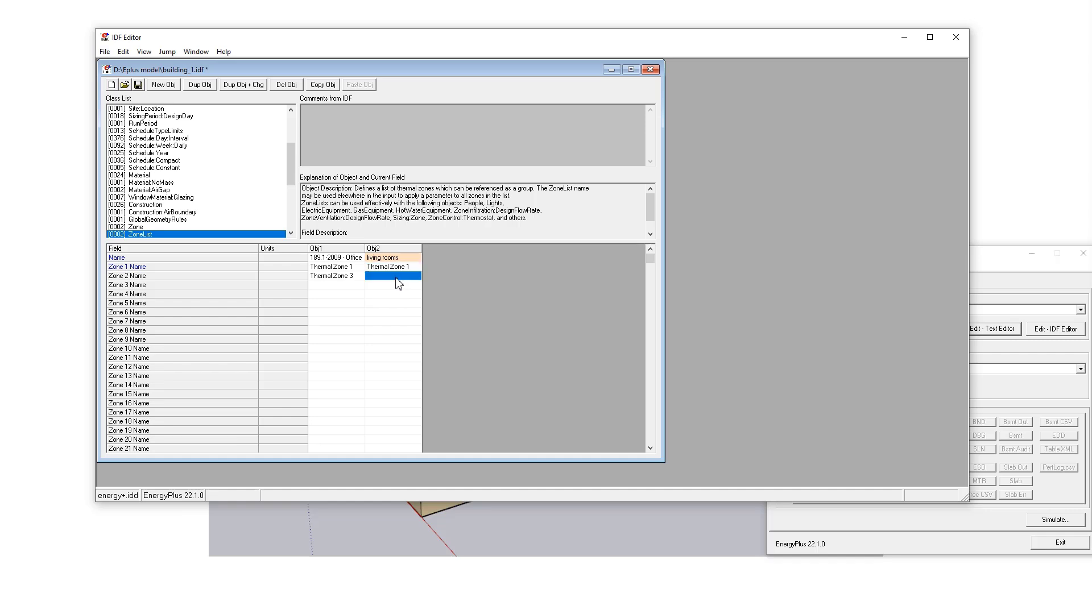
left_click(398, 276)
left_click(404, 300)
left_click(402, 248)
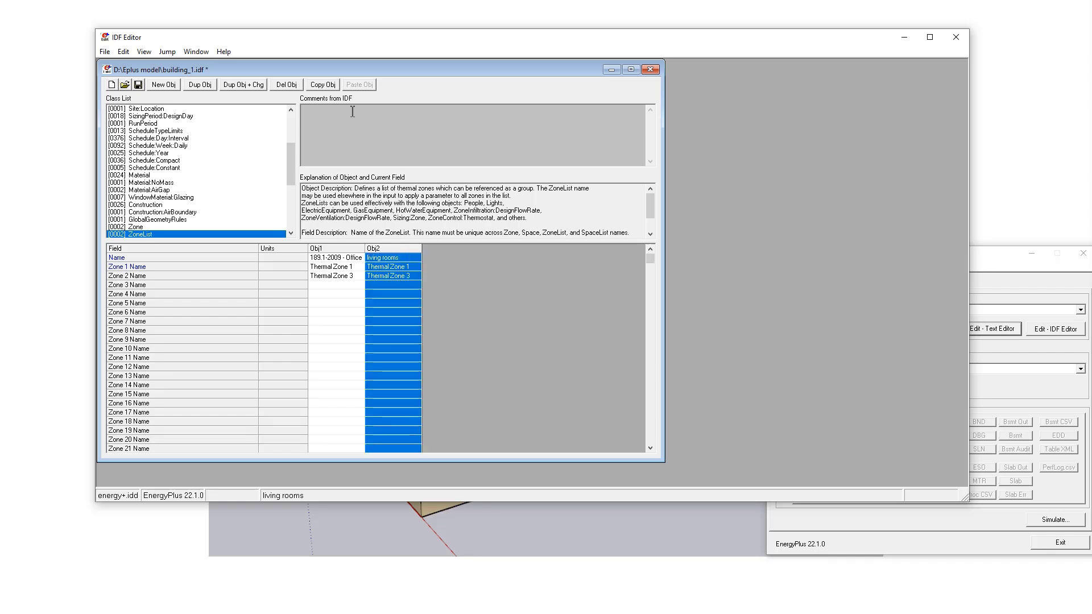
left_click(292, 86)
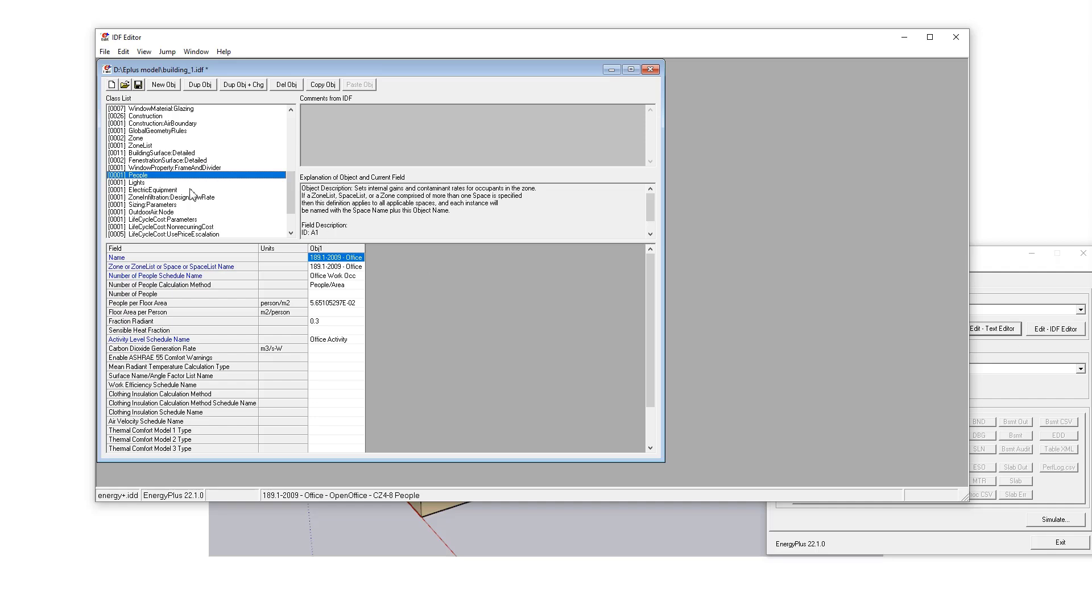
scroll(179, 193, "up", 1)
scroll(147, 181, "up", 1)
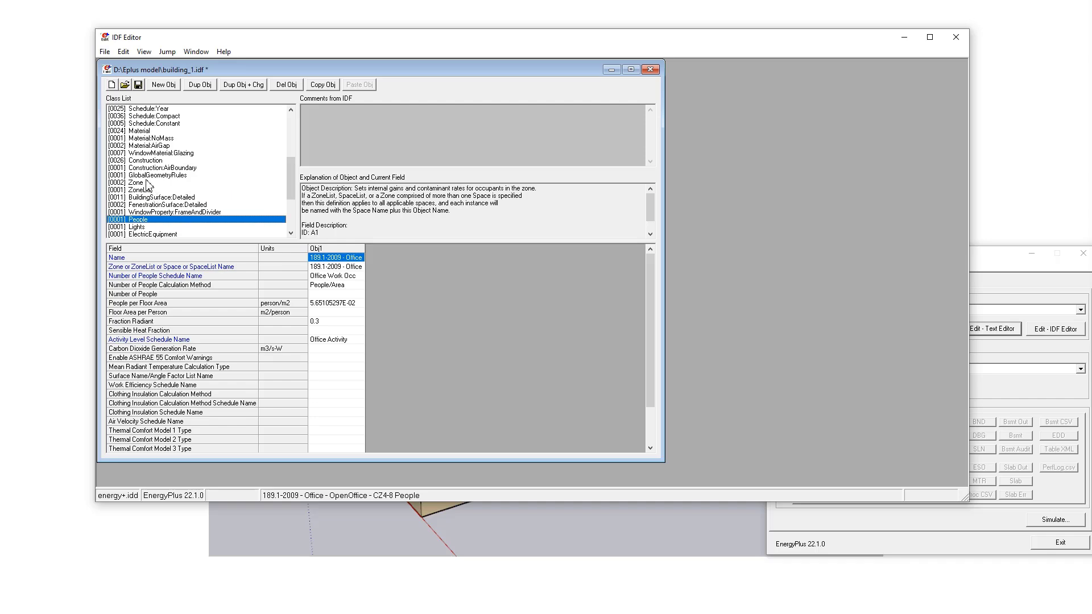
scroll(149, 171, "up", 1)
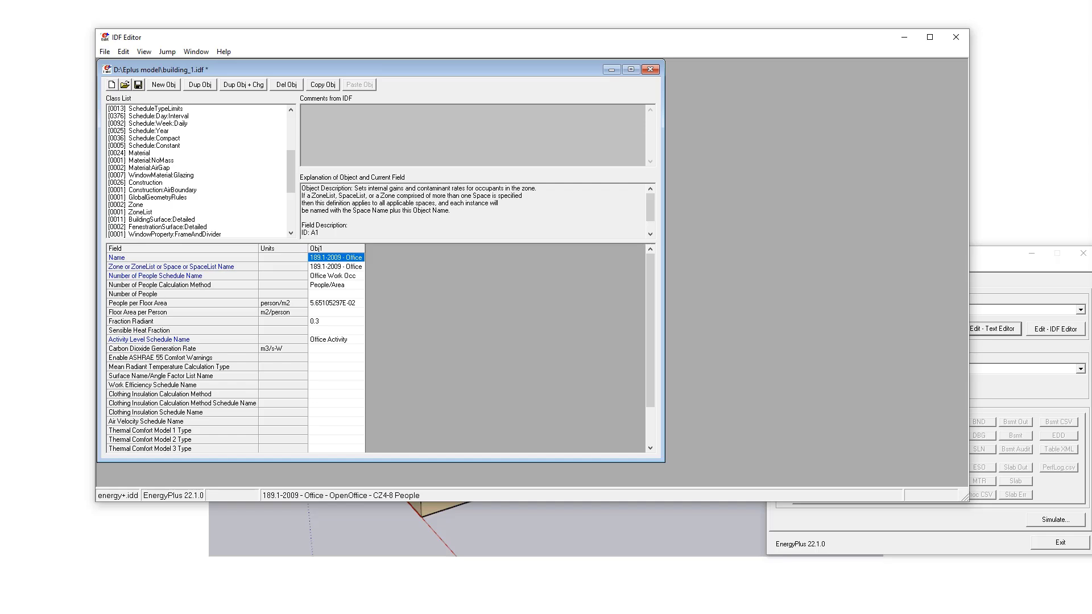
scroll(153, 205, "down", 2)
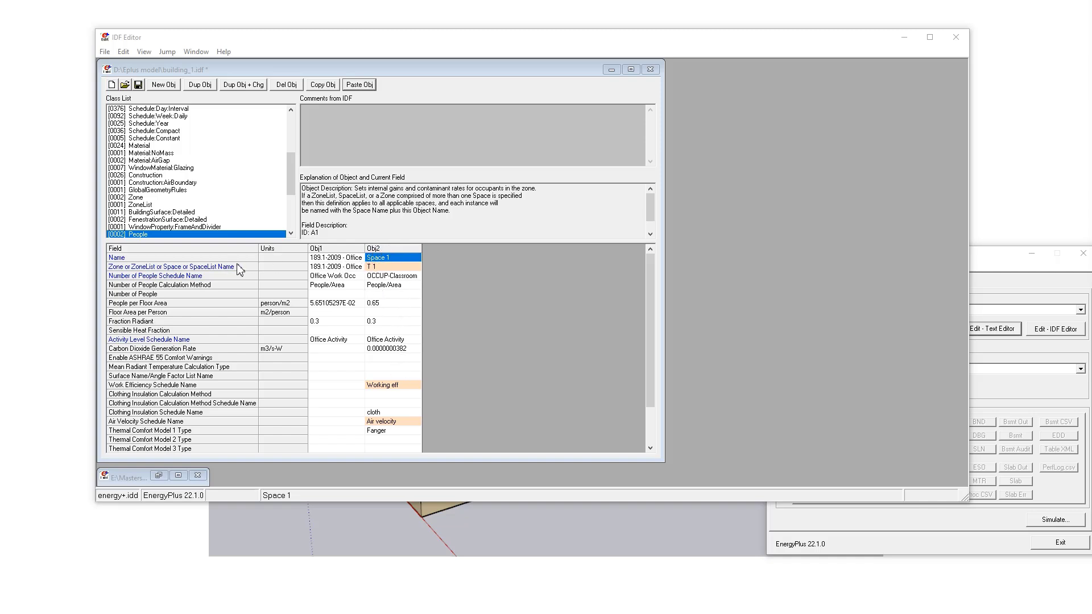
Assign Thermal Zone 1 as the zone of the Space 1 People object
left_click(386, 260)
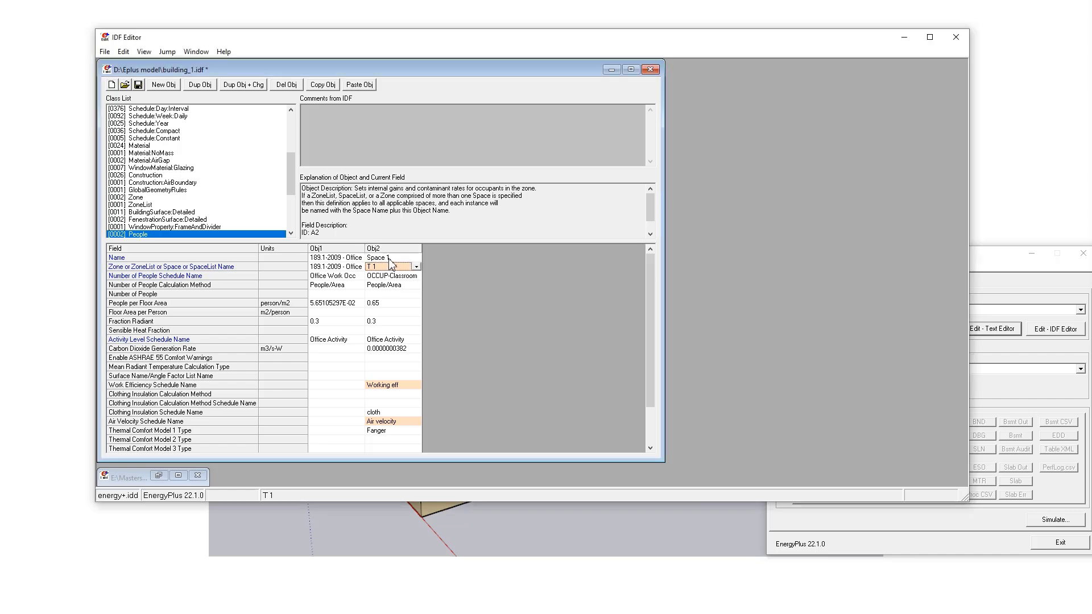
left_click(389, 259)
left_click(416, 267)
left_click(416, 267)
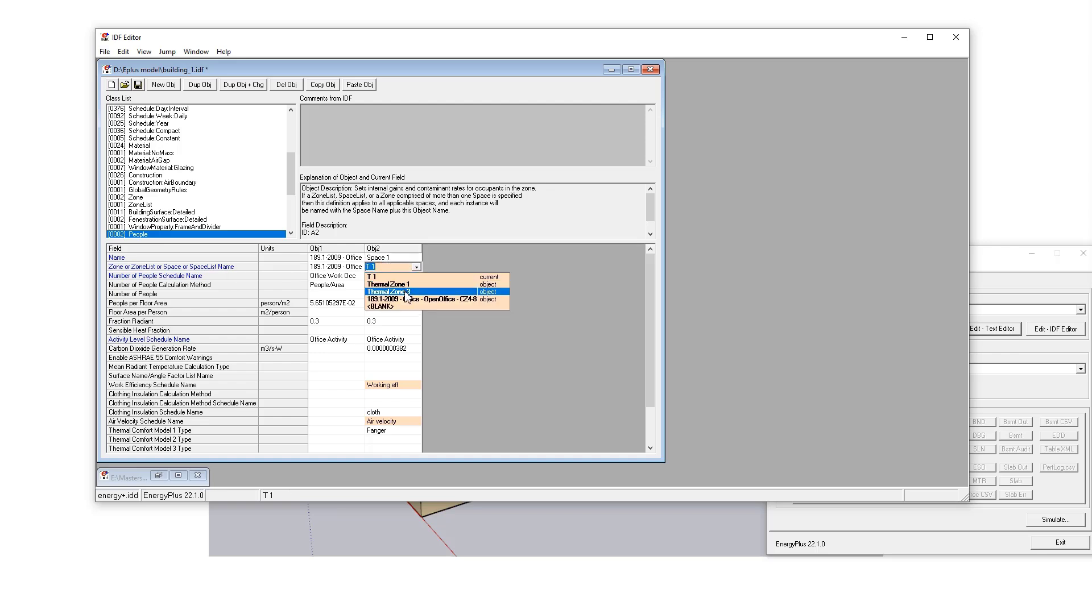
left_click(399, 284)
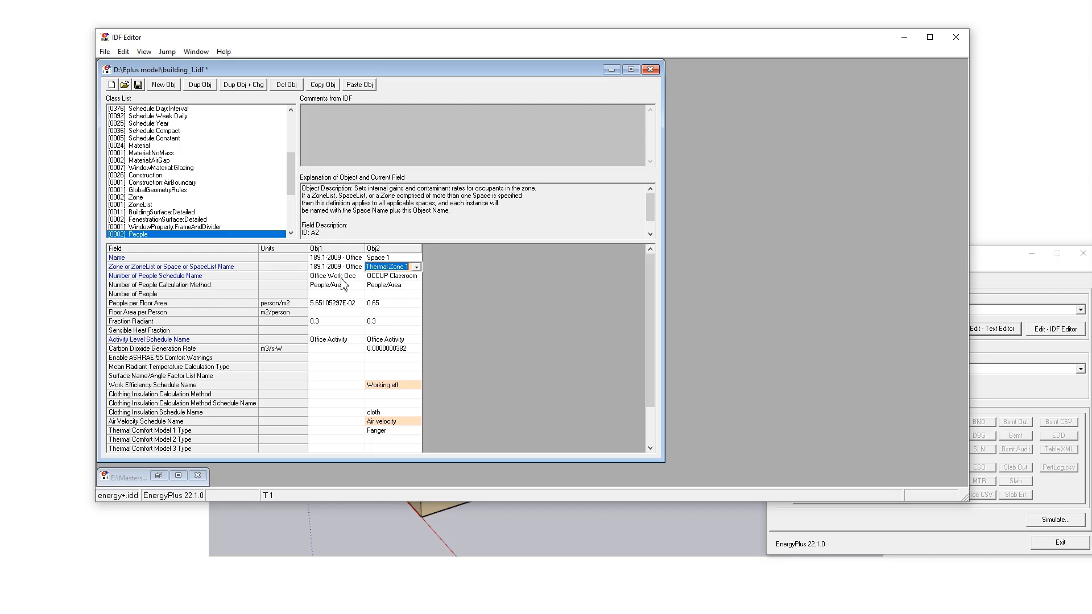
Review the schedules available for Space 1's number of people, and examine the Schedule:Compact objects
left_click(415, 276)
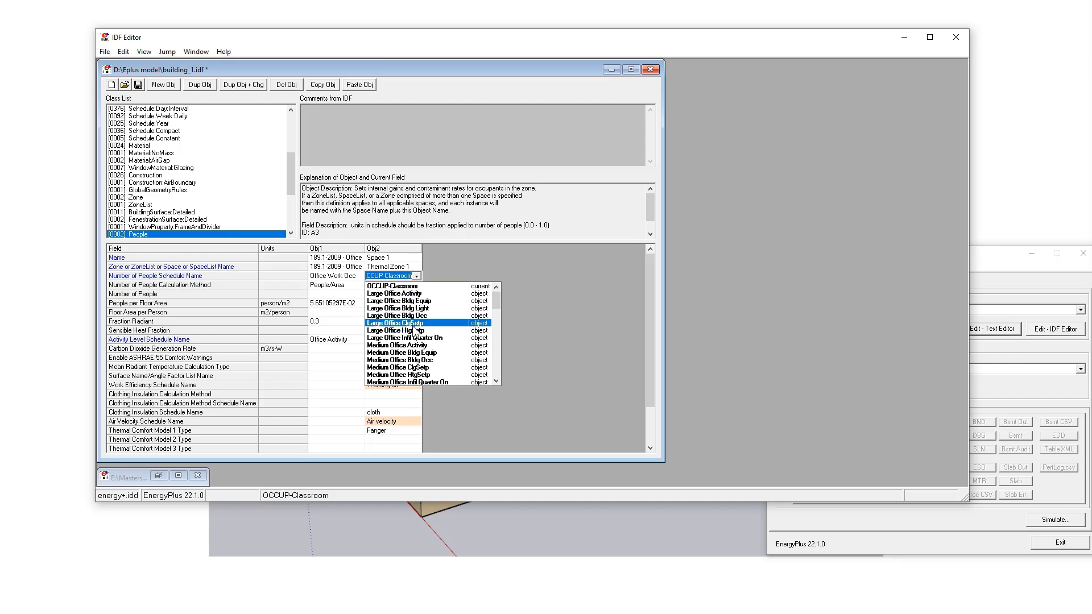
scroll(405, 353, "down", 2)
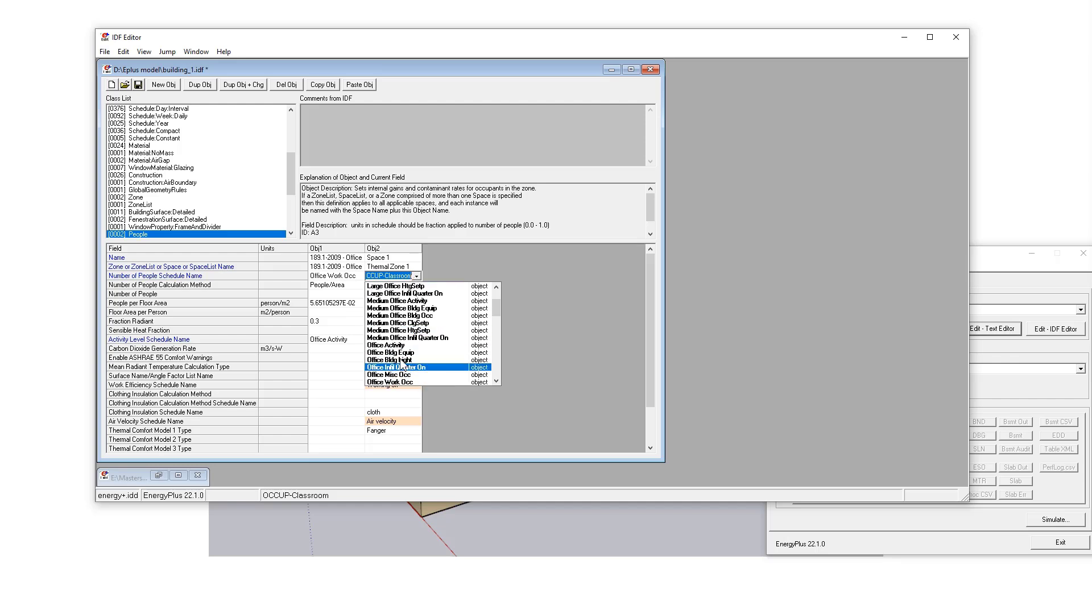
scroll(404, 357, "down", 2)
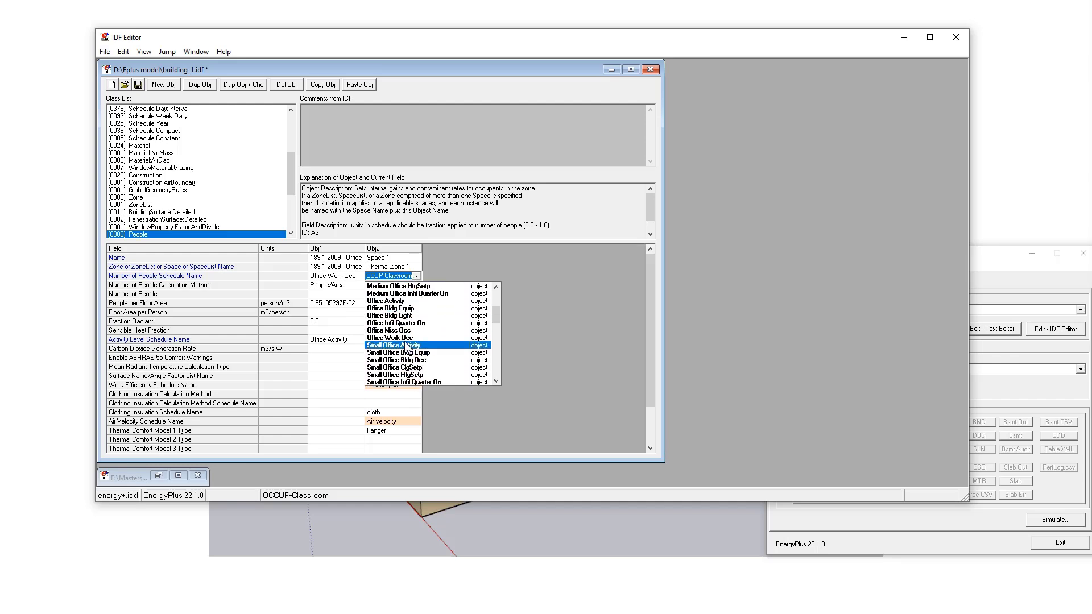
scroll(419, 364, "down", 3)
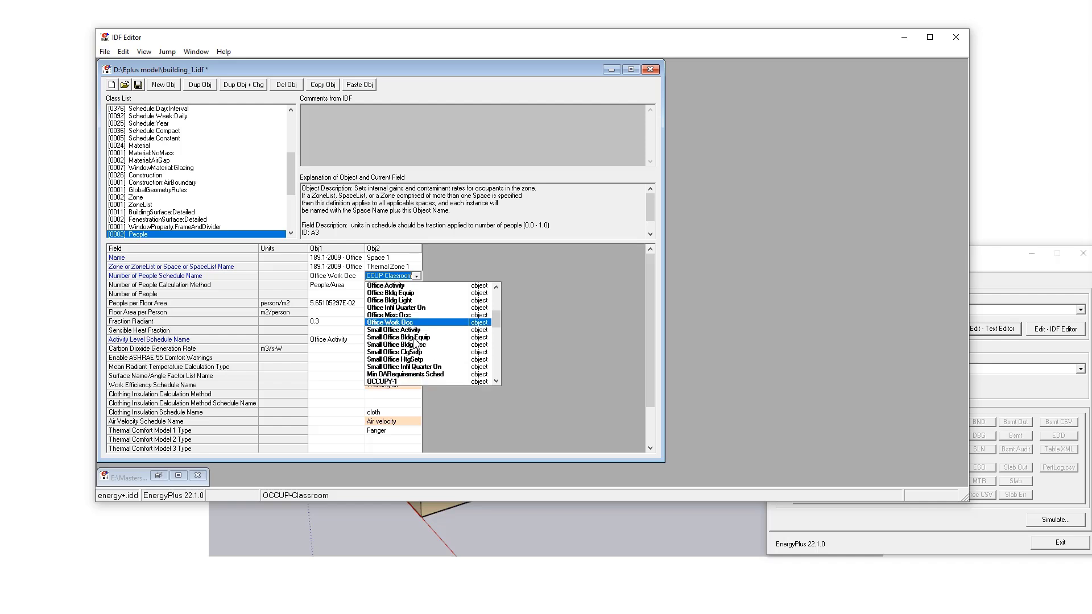
left_click(416, 277)
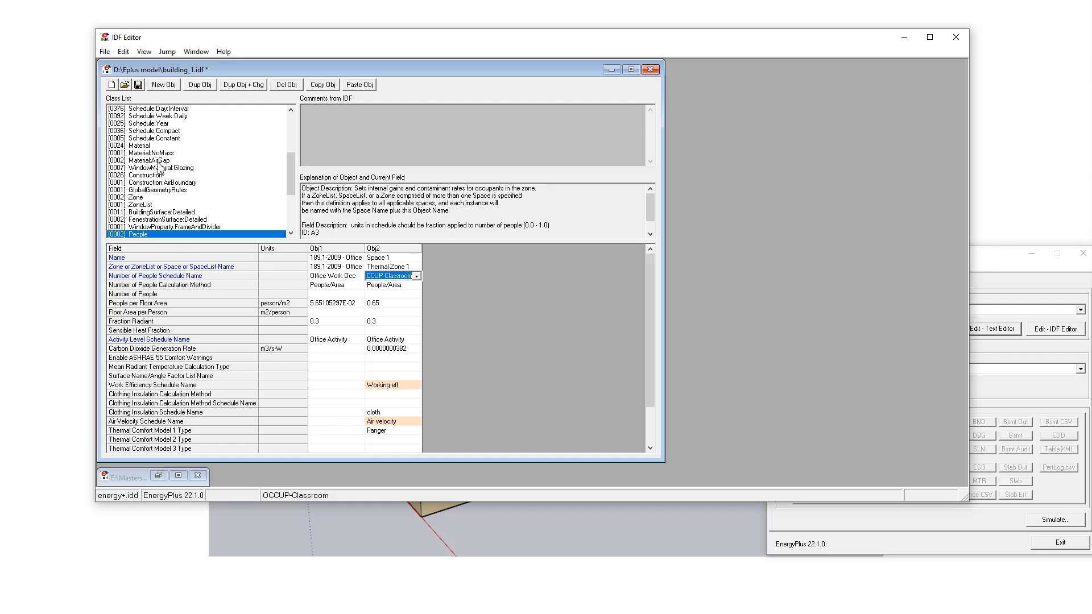
left_click(155, 131)
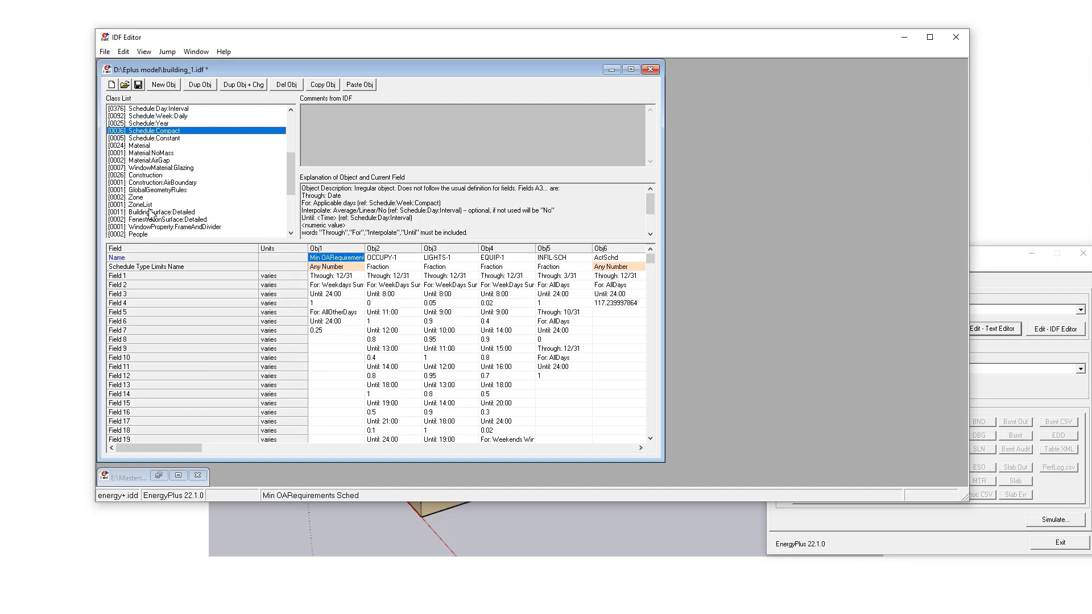
left_click(153, 235)
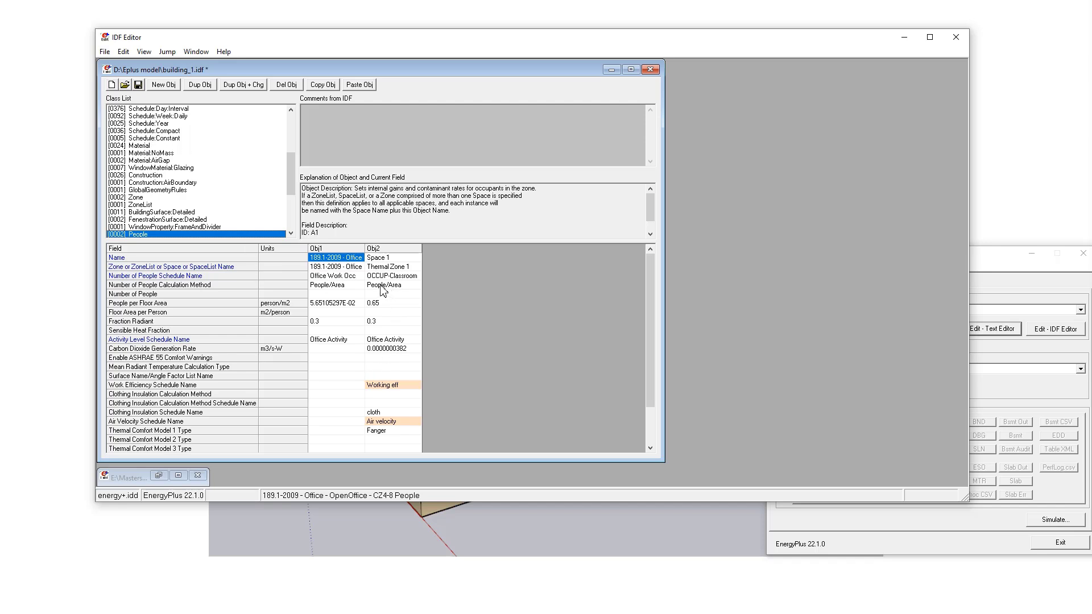
Review the Space 1 people calculation method options, and clear its People per Floor Area value
left_click(382, 288)
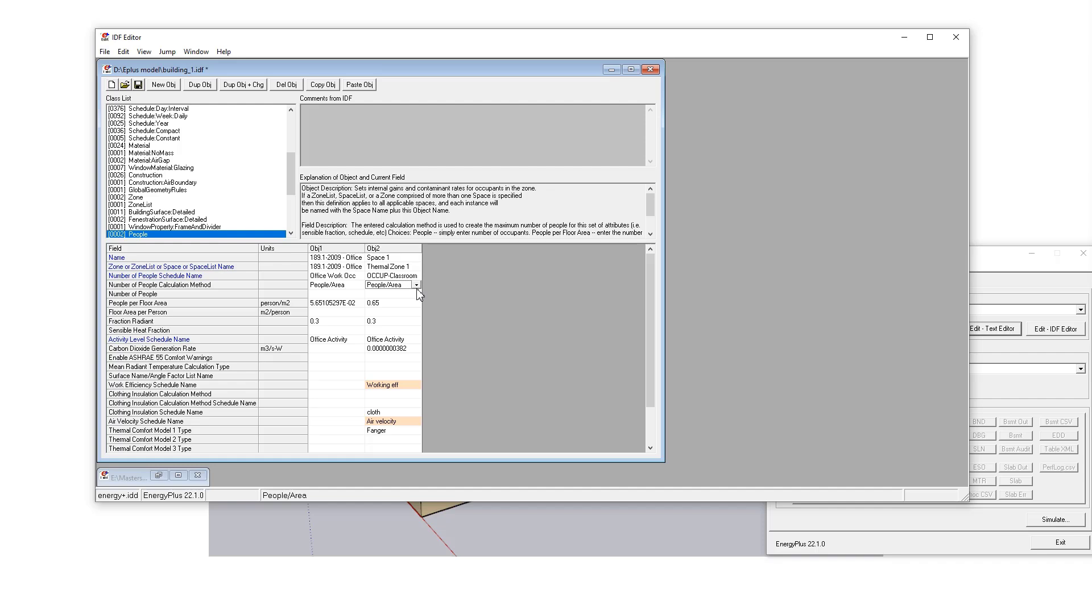
left_click(416, 286)
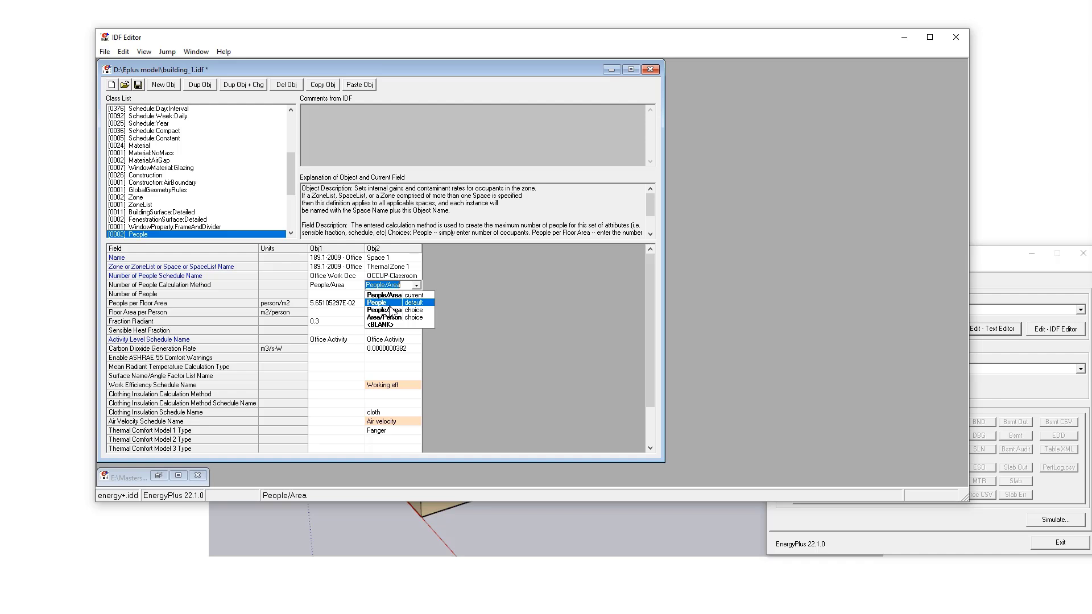
left_click(418, 288)
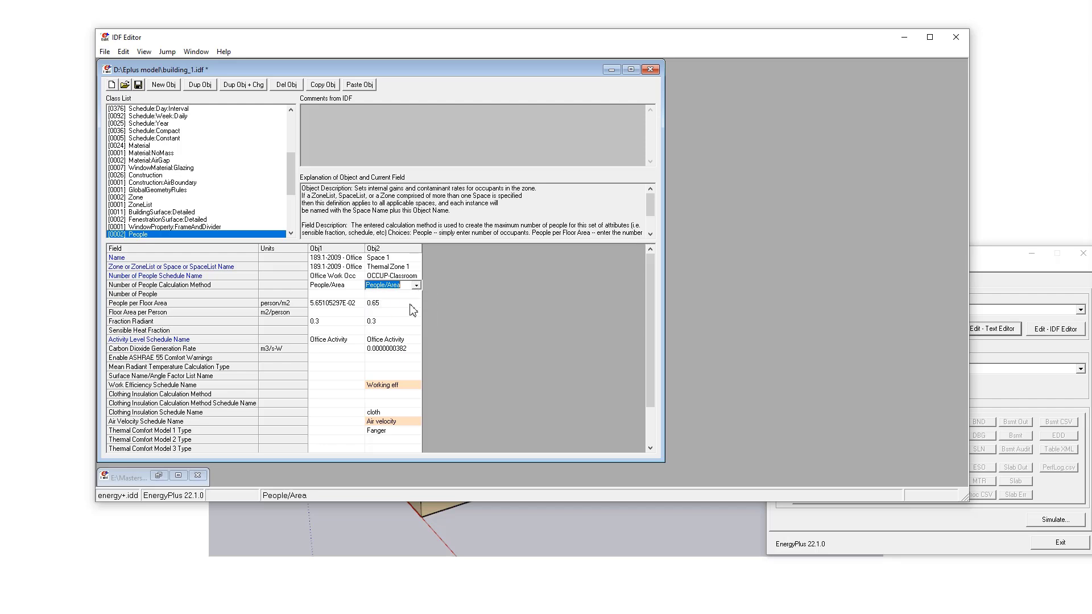
left_click(384, 304)
key("BackSpace")
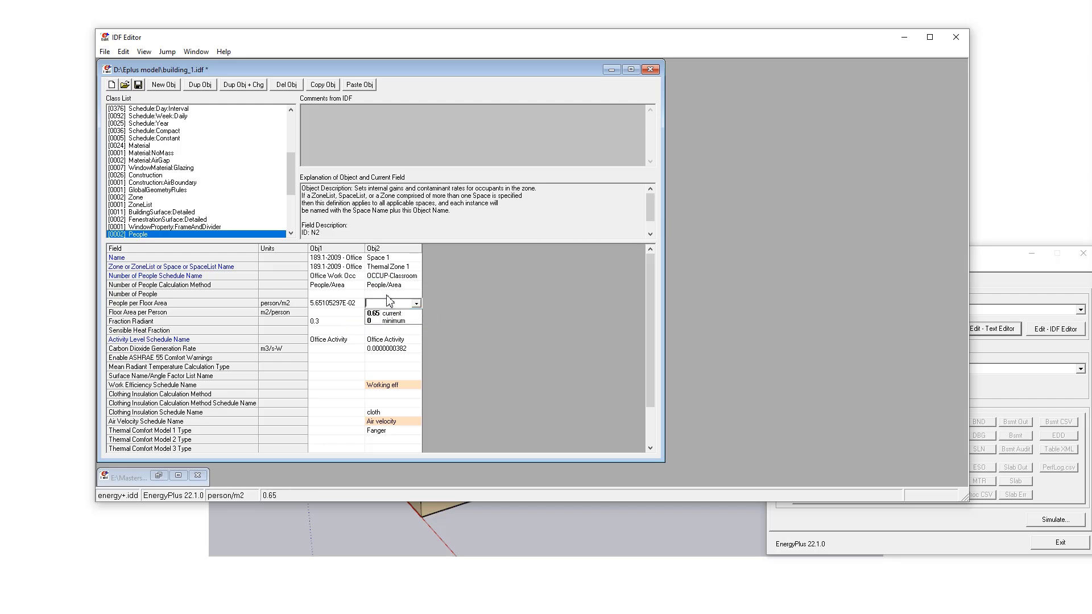
Set Space 1's Number of People Calculation Method to People and its Number of People to 11
left_click(389, 287)
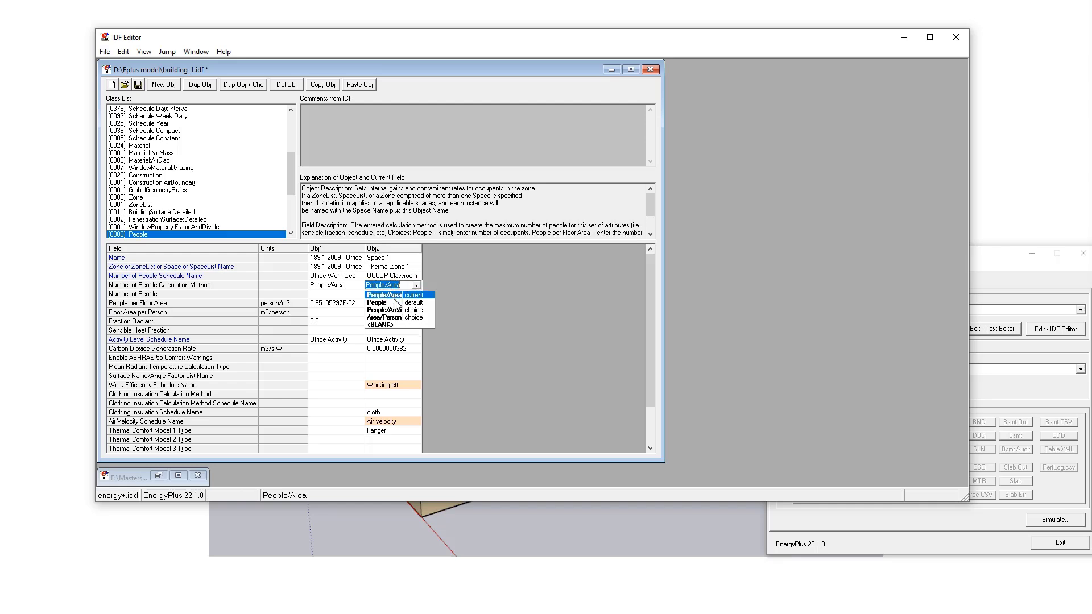
left_click(385, 307)
left_click(374, 294)
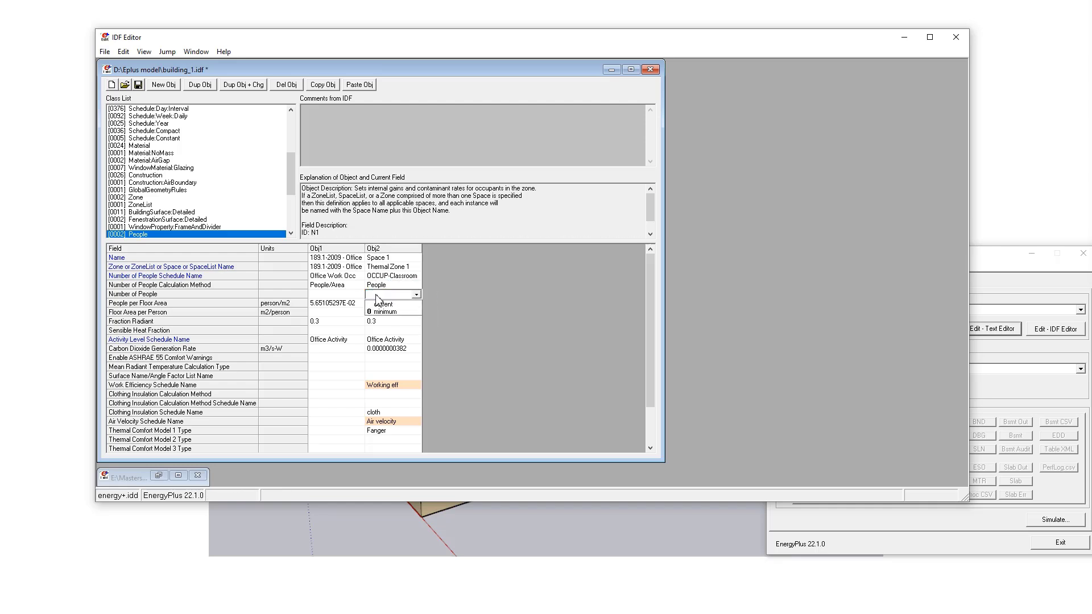
type("11")
left_click(390, 303)
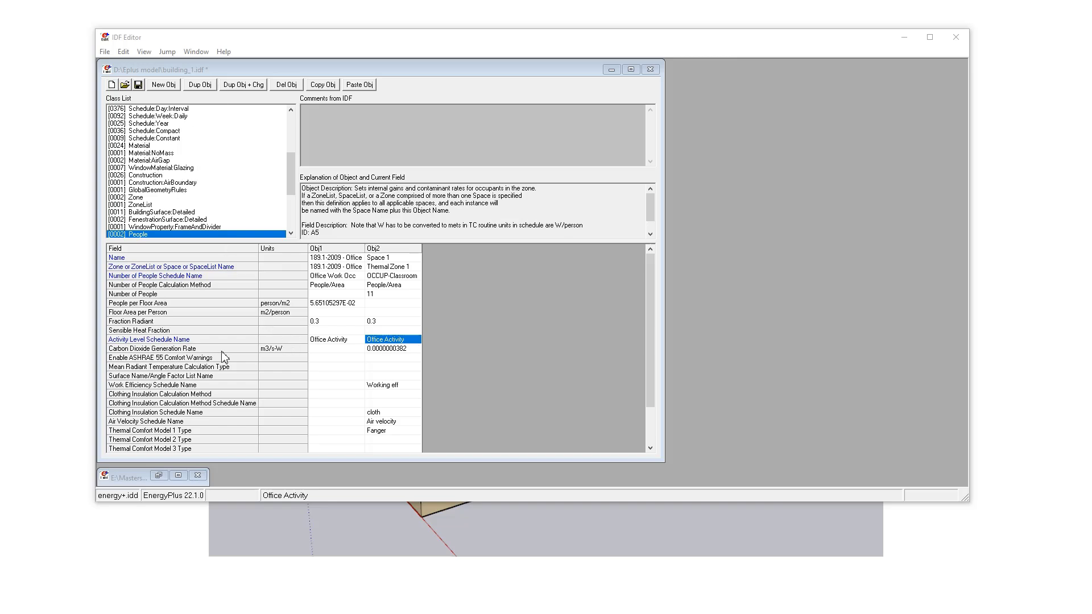
Check the value options for Space 1's Carbon Dioxide Generation Rate
left_click(392, 349)
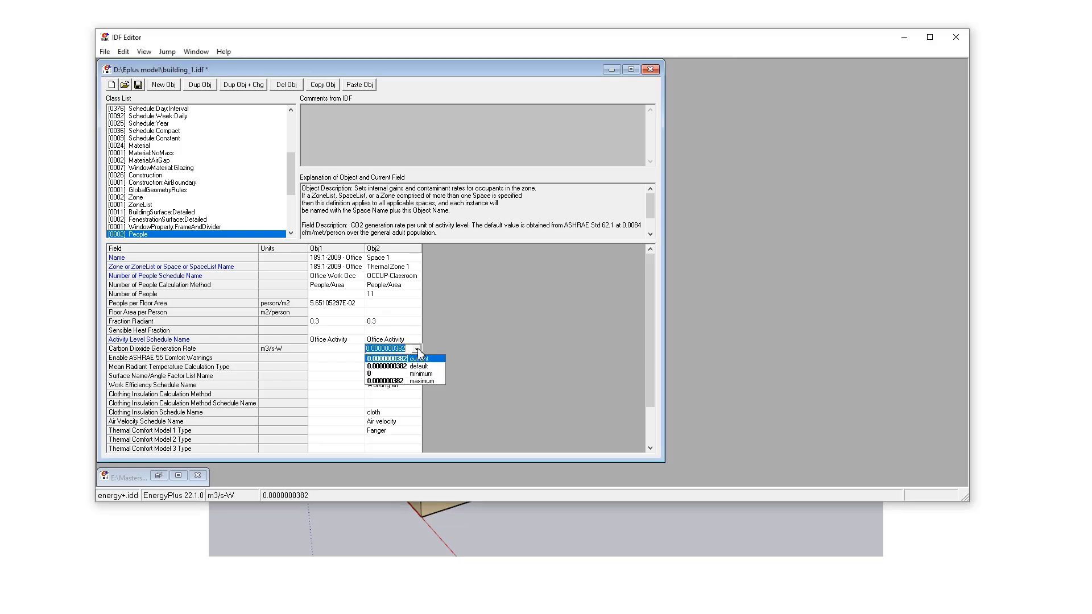
left_click(417, 349)
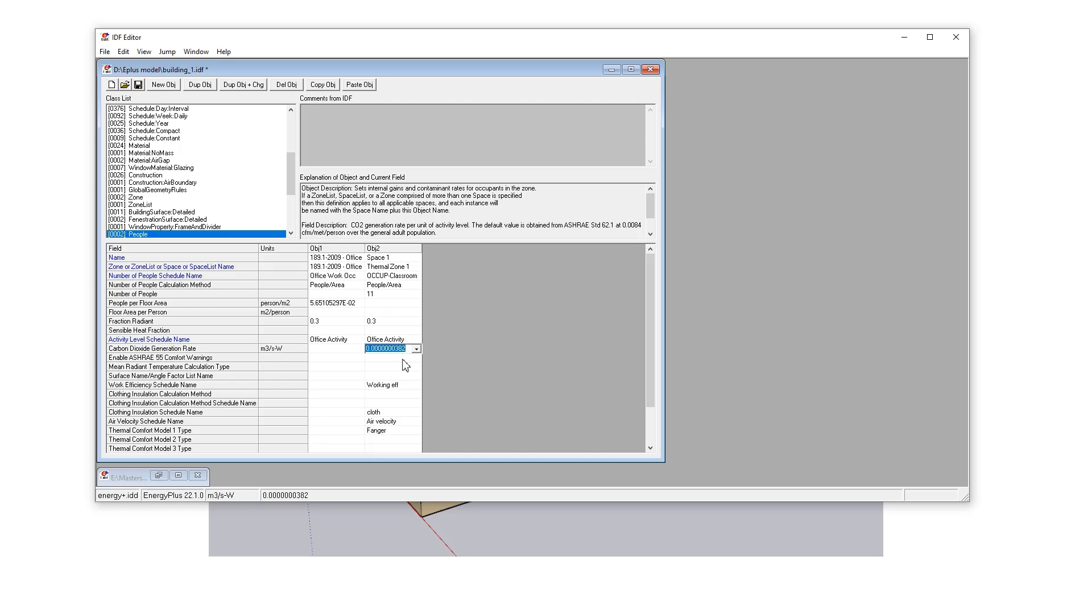
left_click(403, 359)
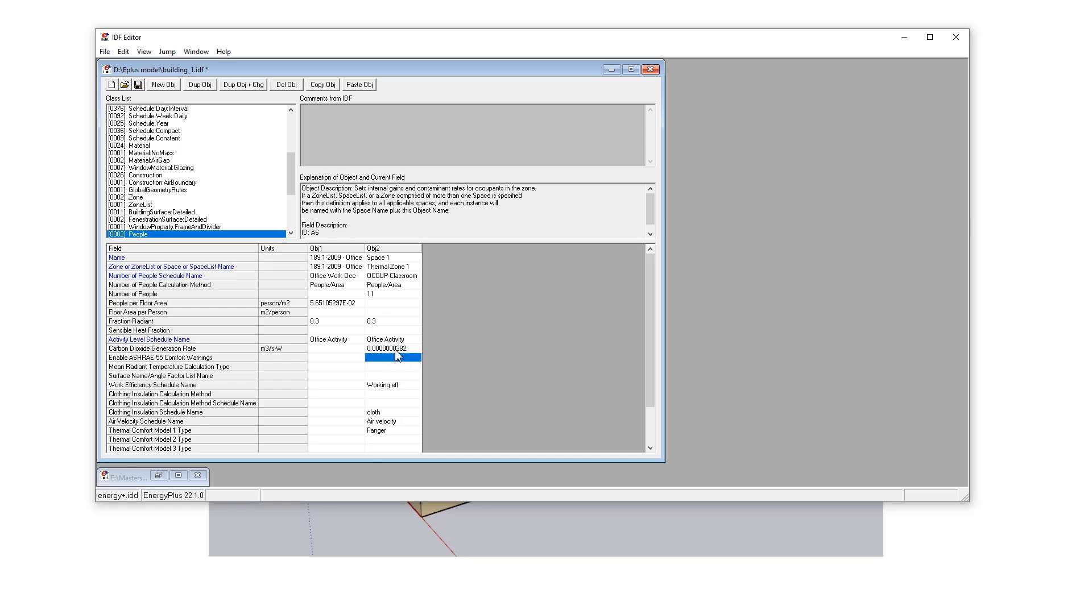